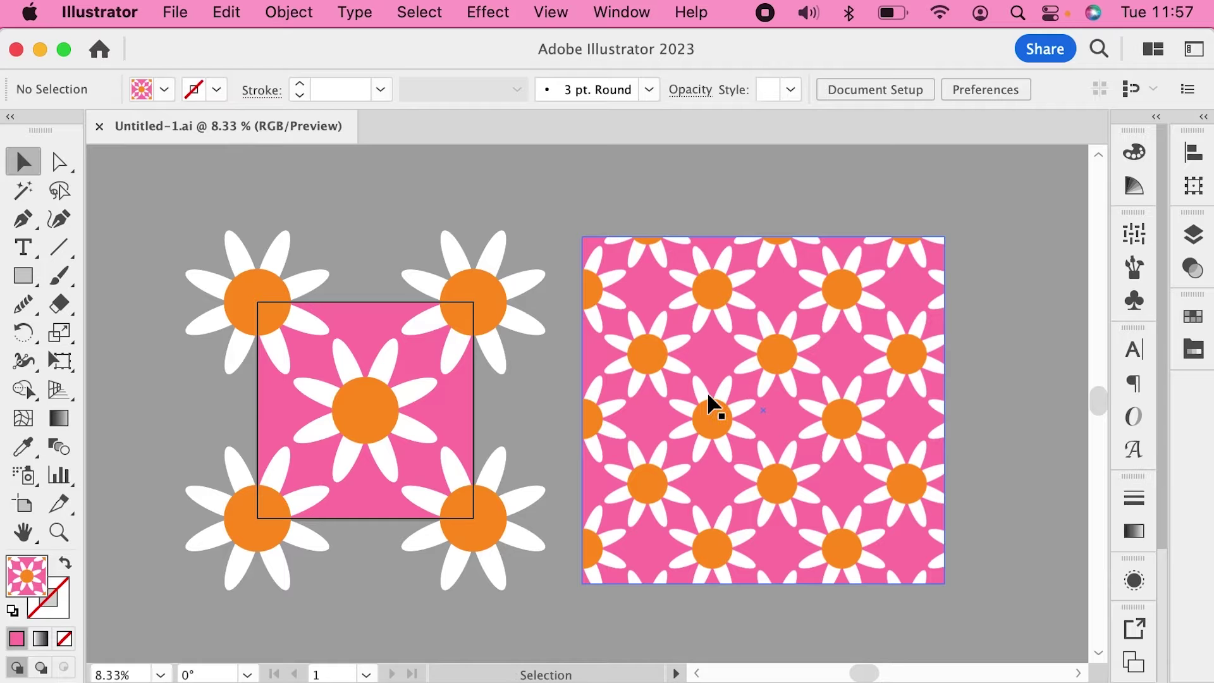
Zoom in to about 23% on the repeating daisy pattern and pan around it to look for seams.
key(z)
drag(629, 371, 988, 582)
scroll(732, 438, right, 10)
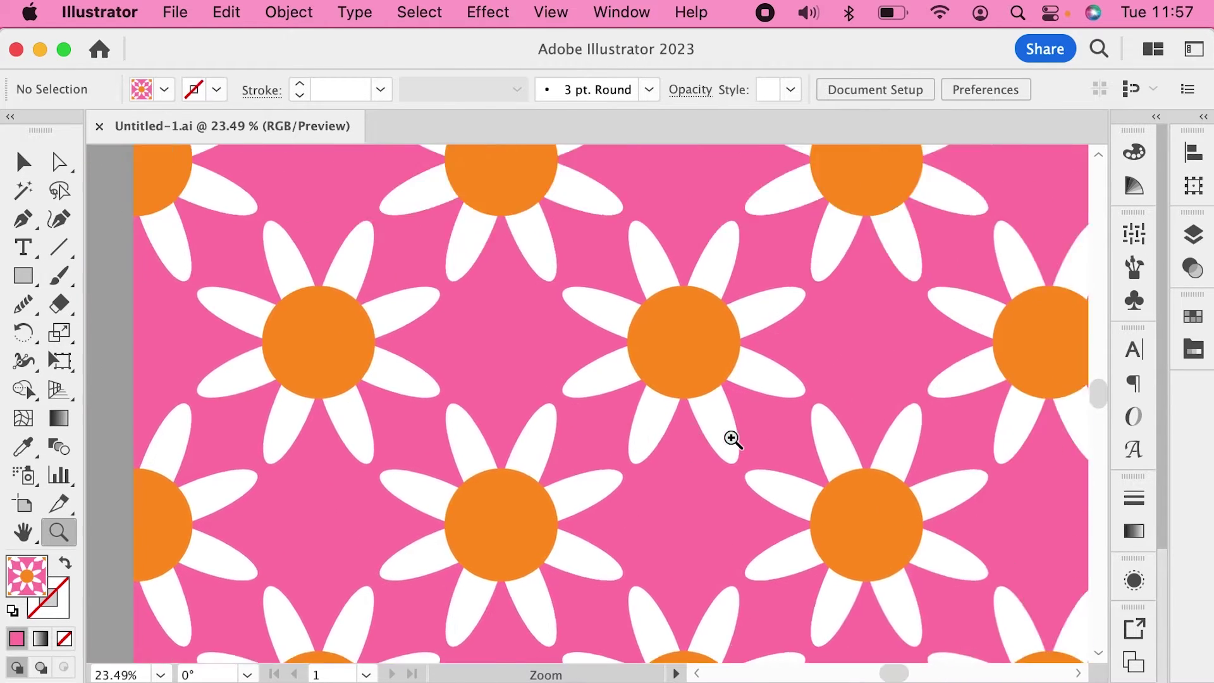
scroll(732, 438, down, 3)
scroll(732, 438, left, 10)
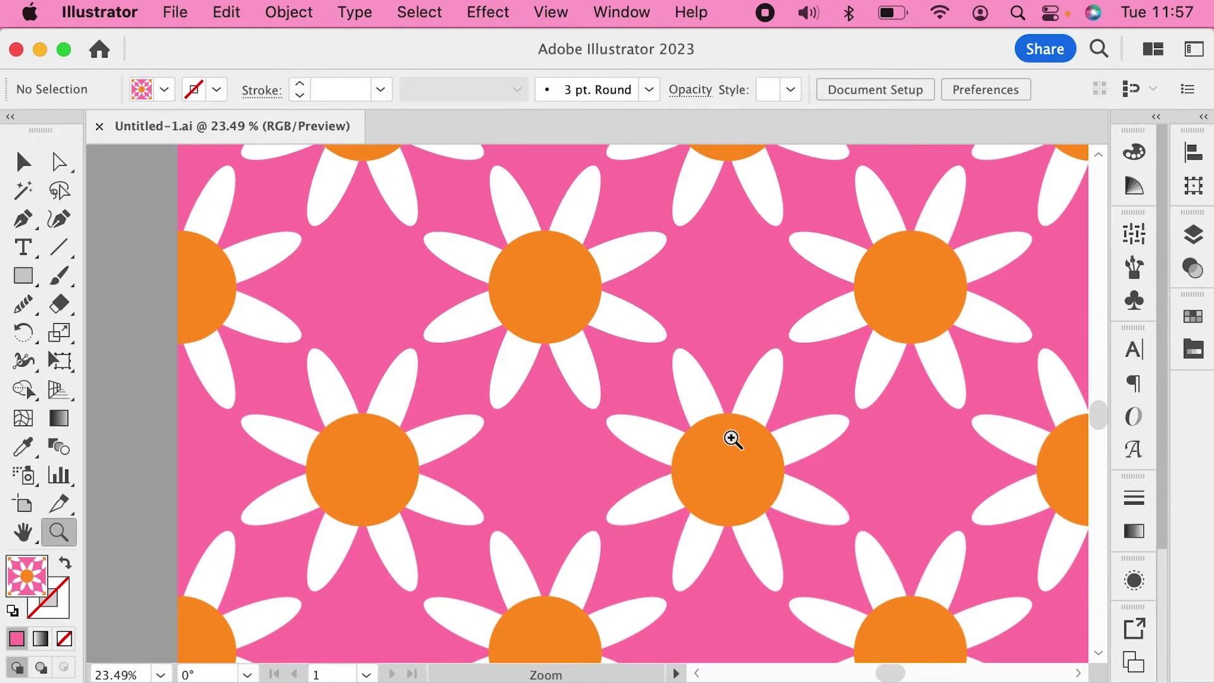
click(547, 12)
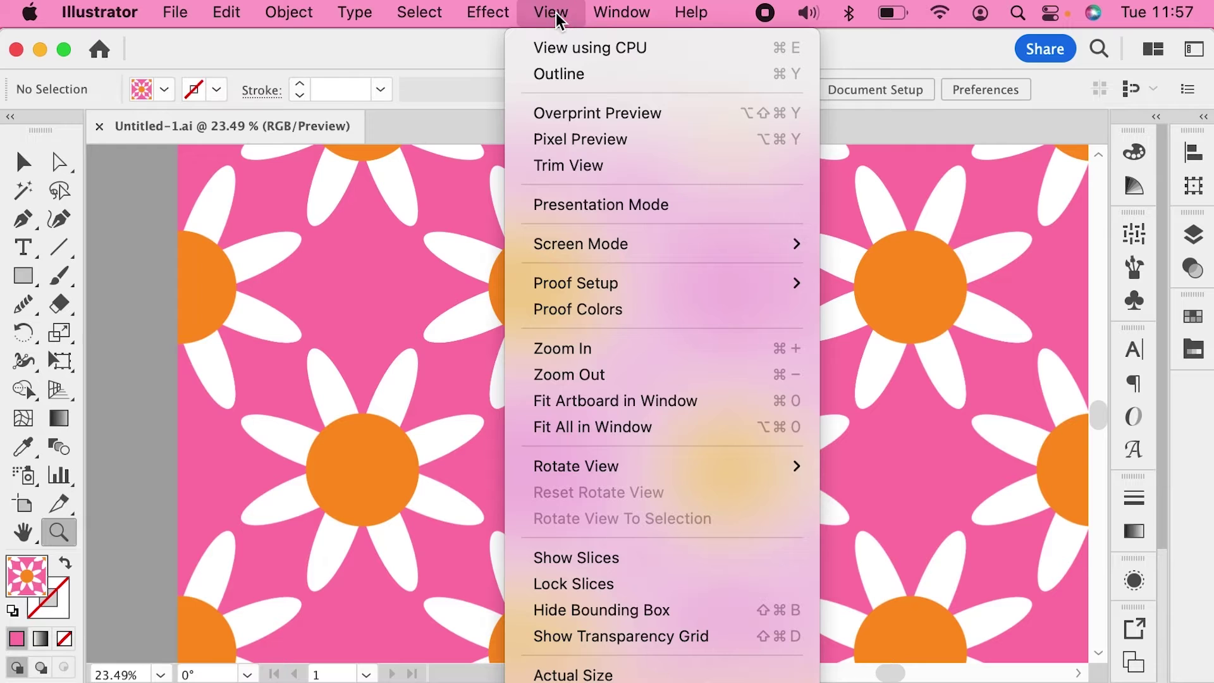
click(578, 49)
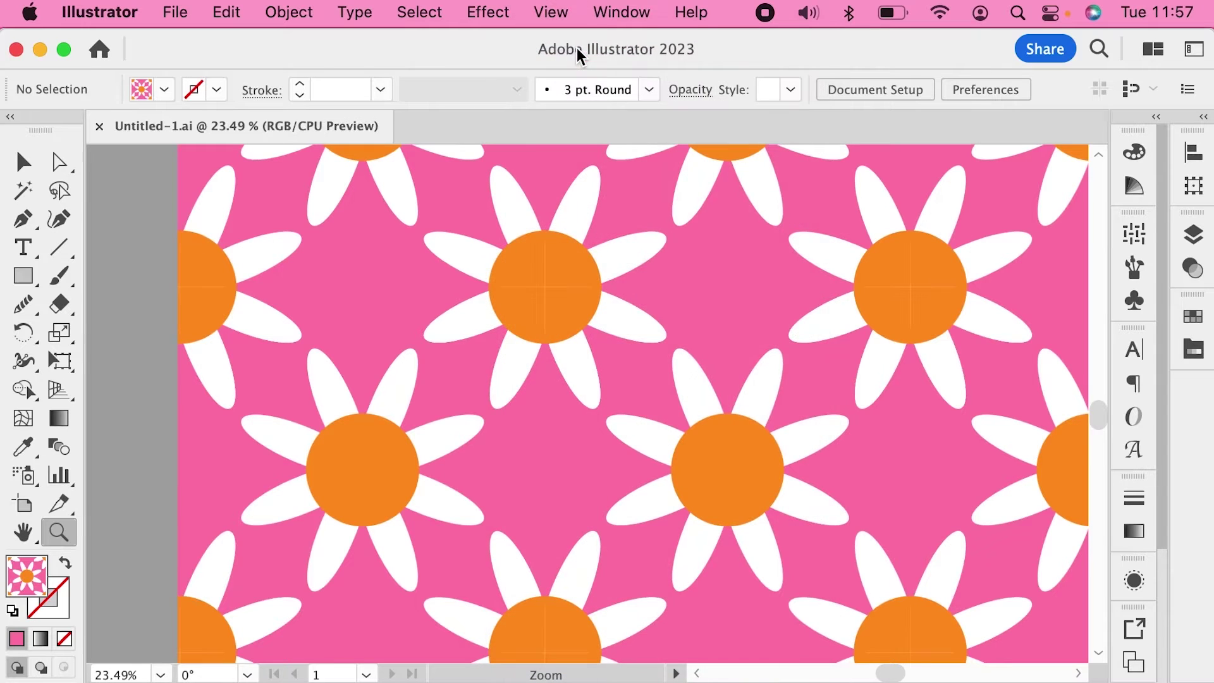
key(super+equal)
key(super+equal)
key(super+equal)
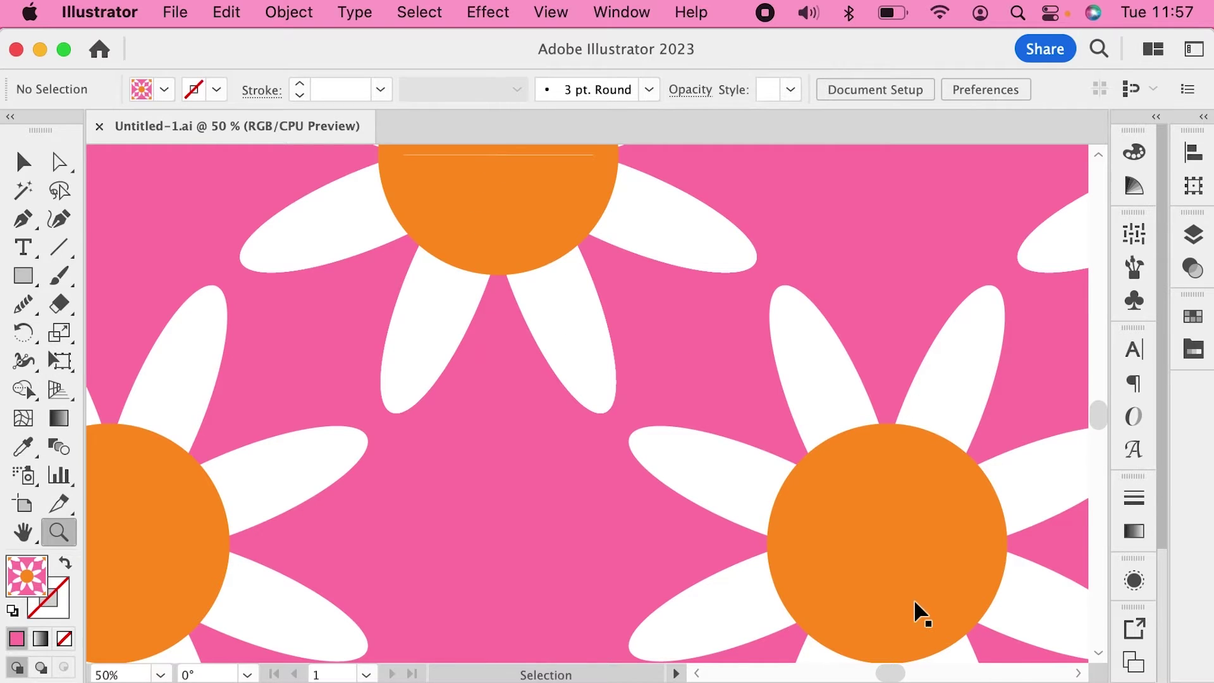
key(super+minus)
key(super+equal)
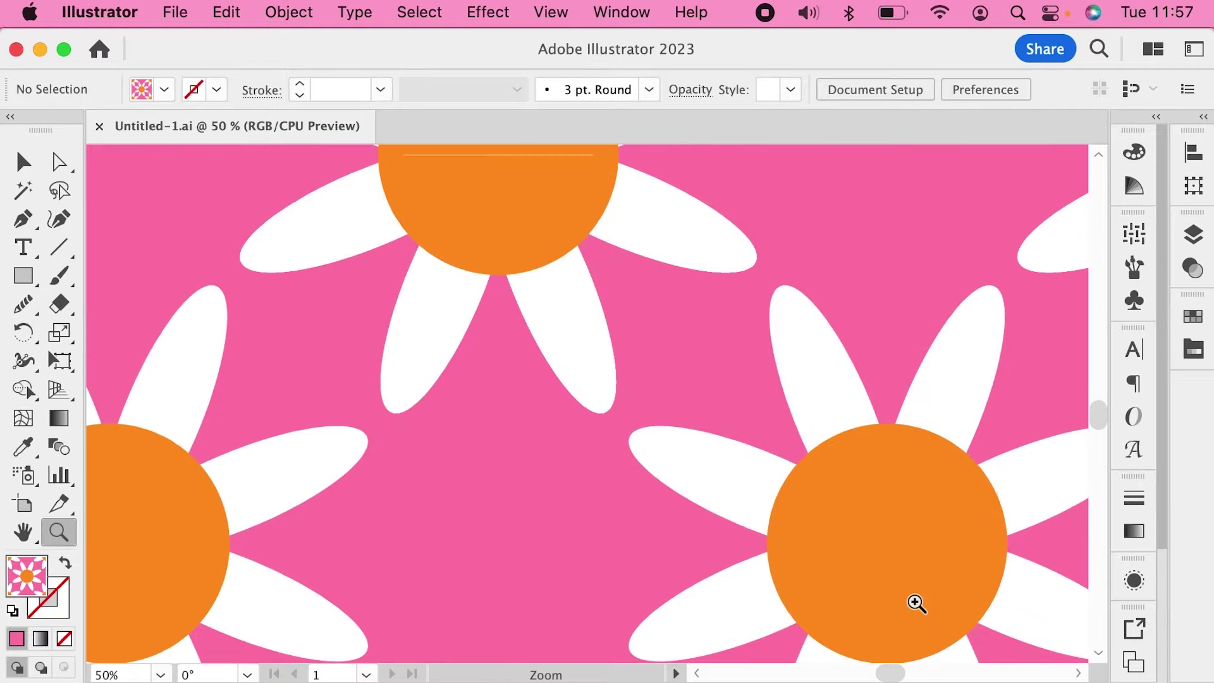
scroll(821, 528, up, 2)
scroll(746, 450, up, 3)
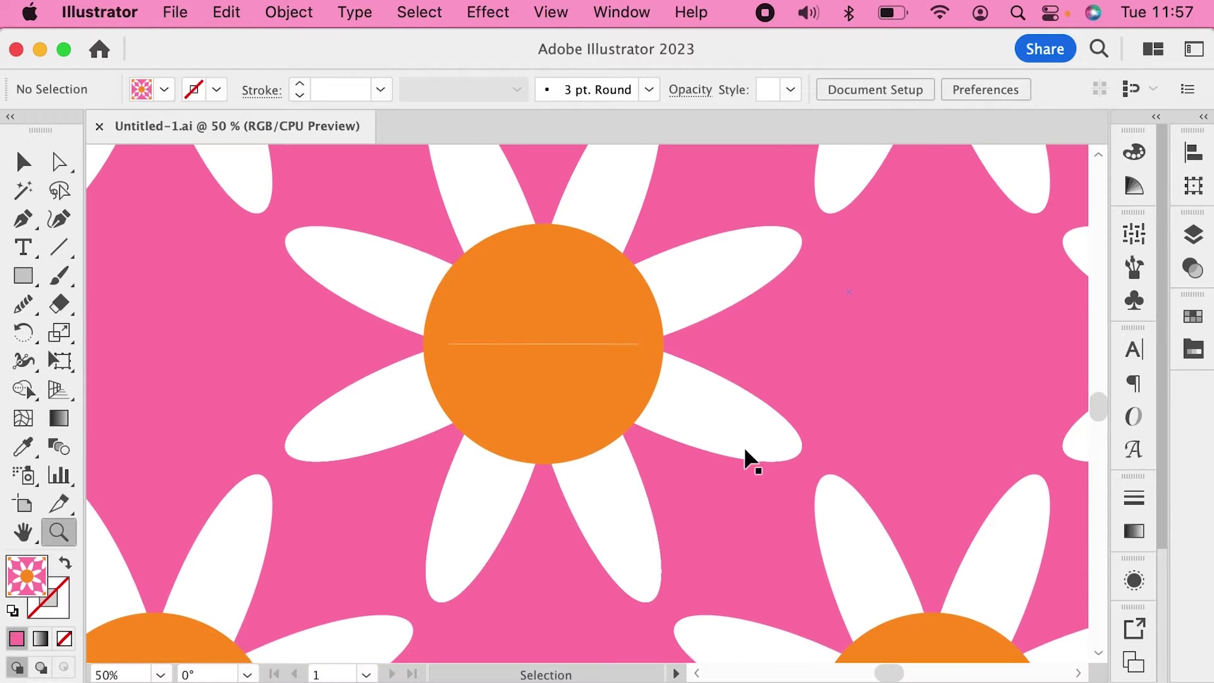
key(super+equal)
key(super+minus)
key(super+minus)
key(super+equal)
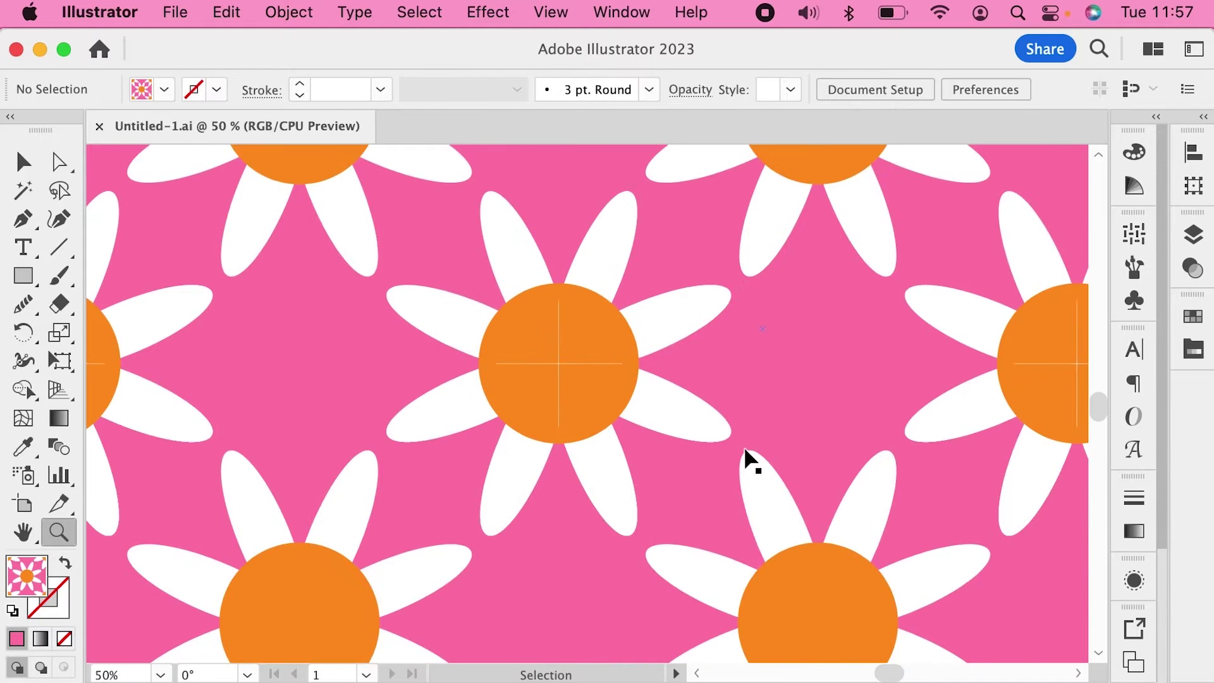
key(super+equal)
key(super+equal)
key(super+minus)
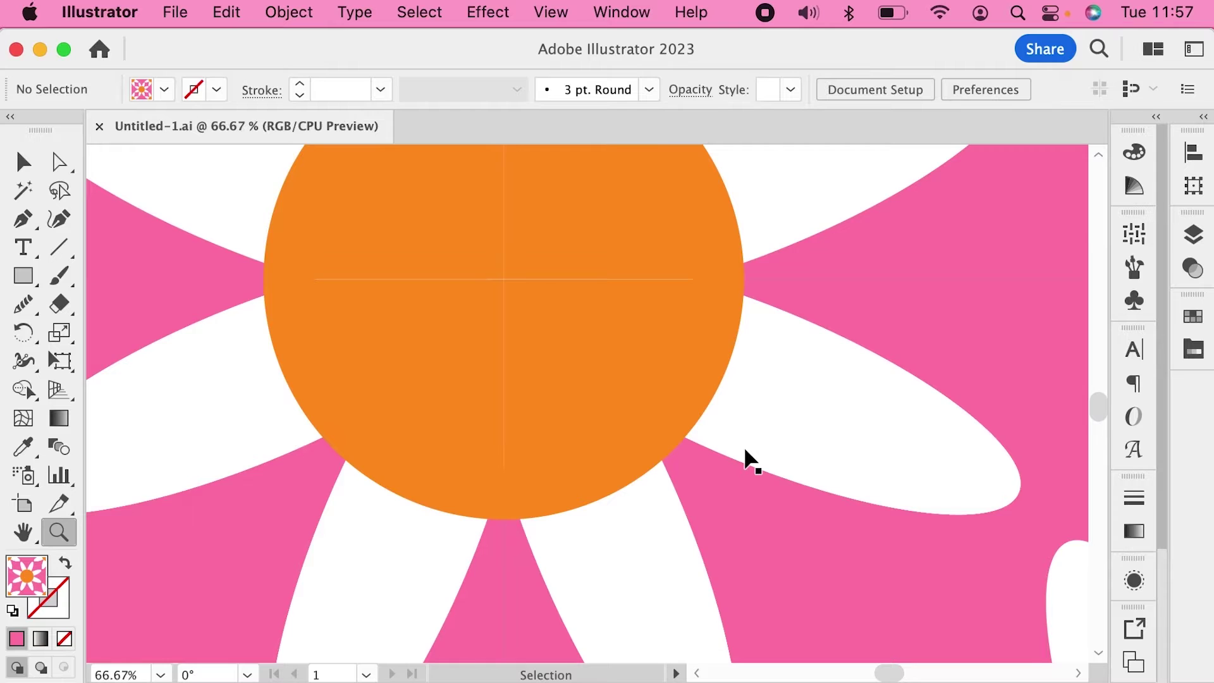
key(super+minus)
click(552, 13)
click(527, 48)
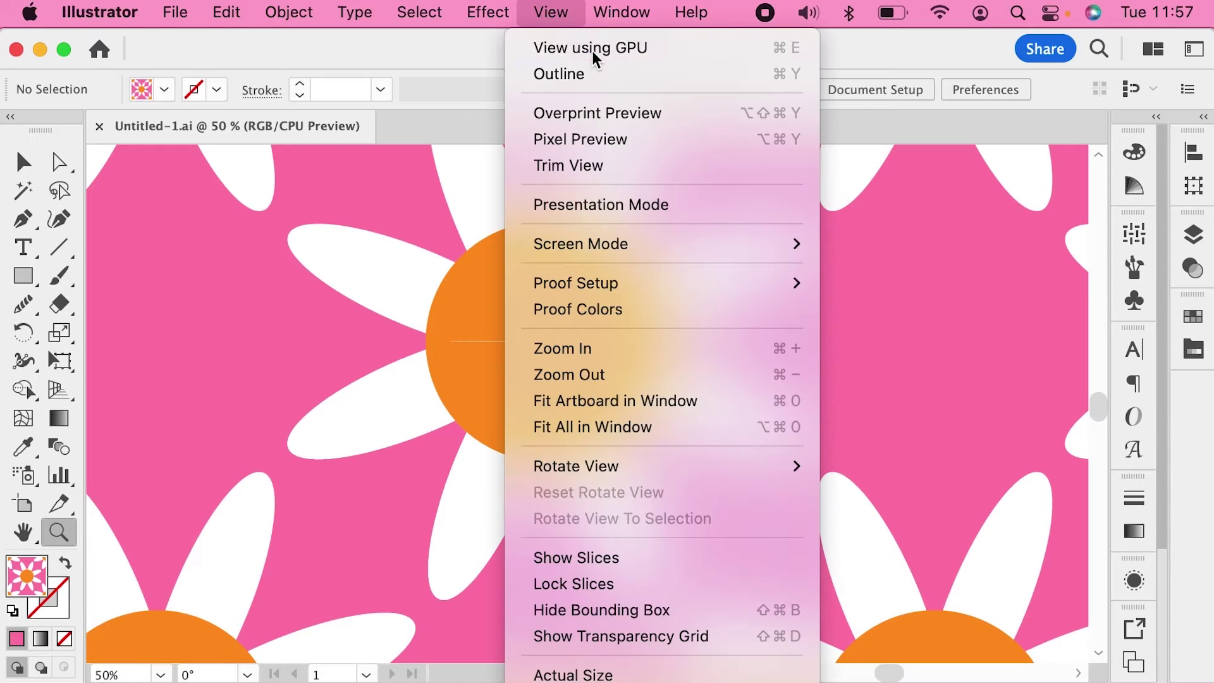
click(551, 14)
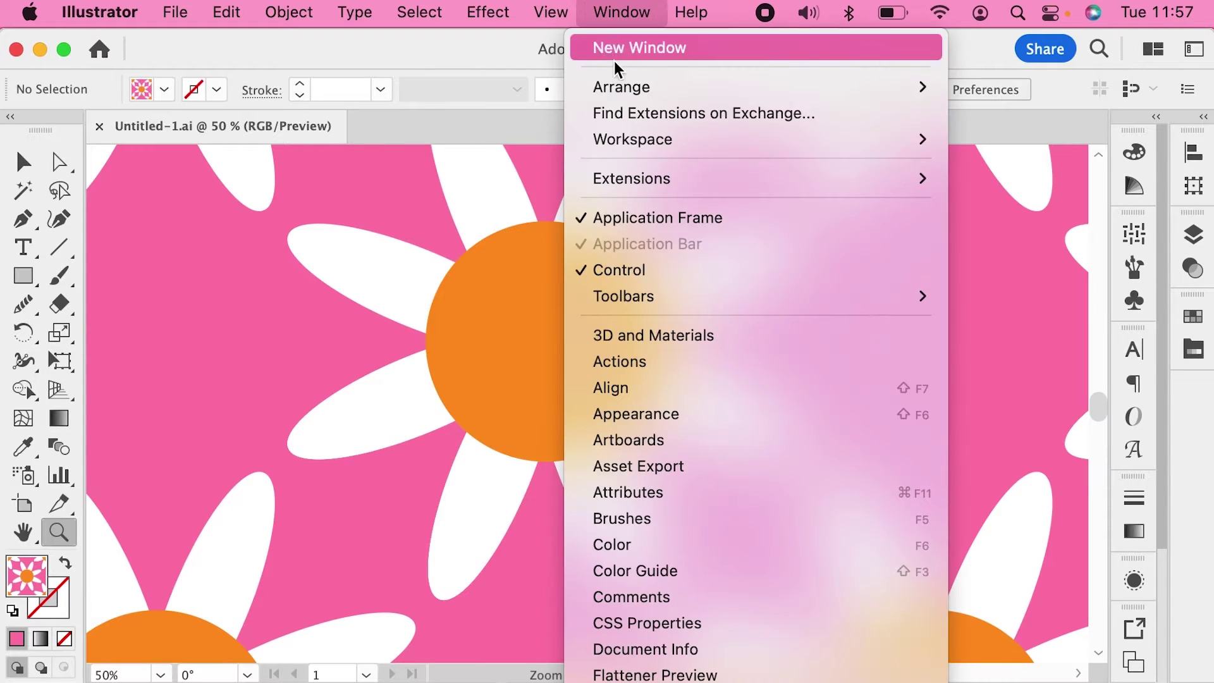
click(450, 329)
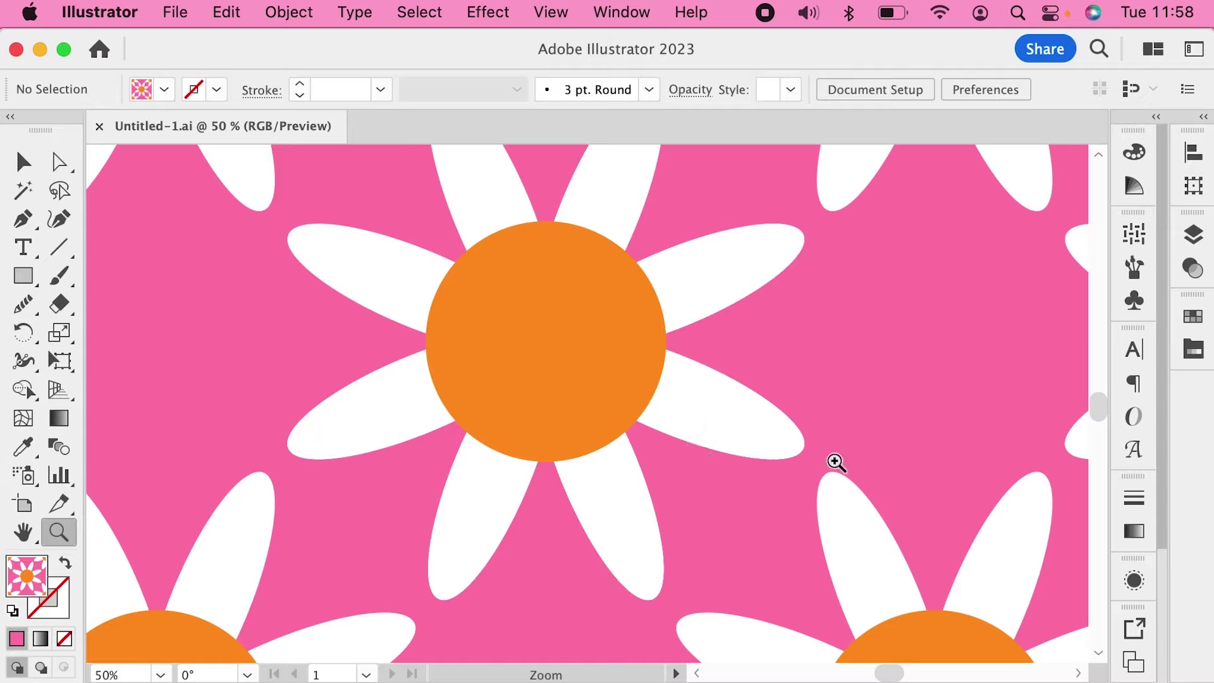
Fit the Daisy Tile artboard in view and review the PNG and JPG 100 export format settings.
scroll(617, 330, left, 1)
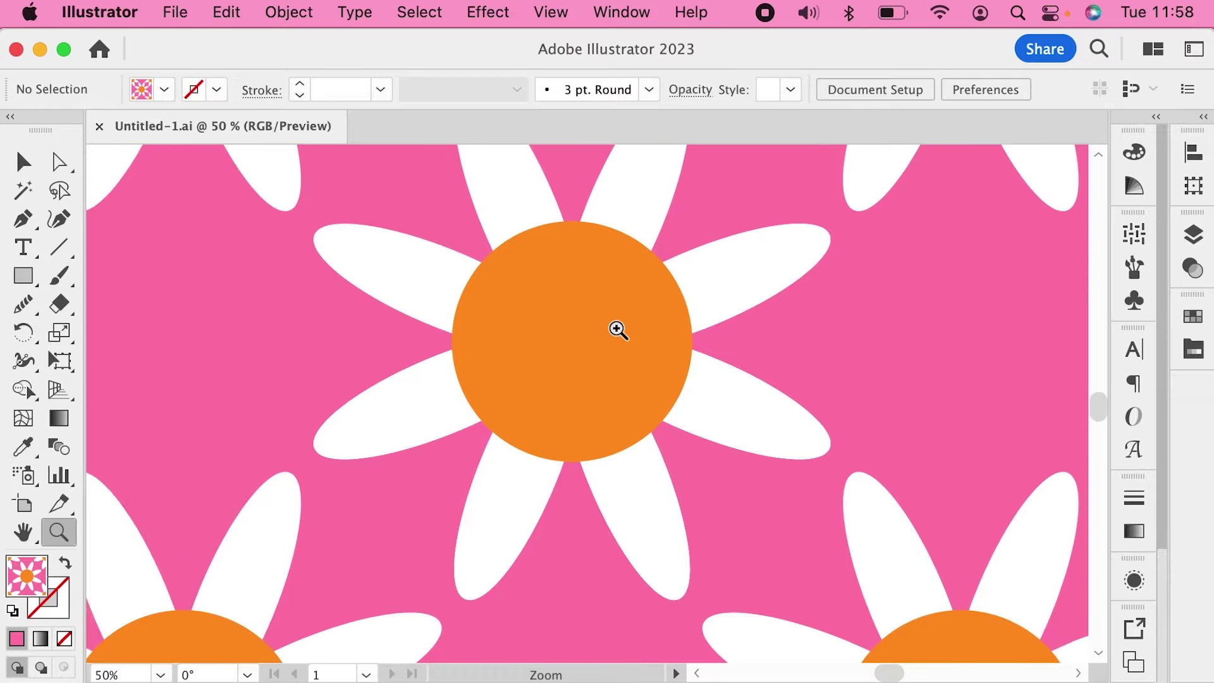
key(super+0)
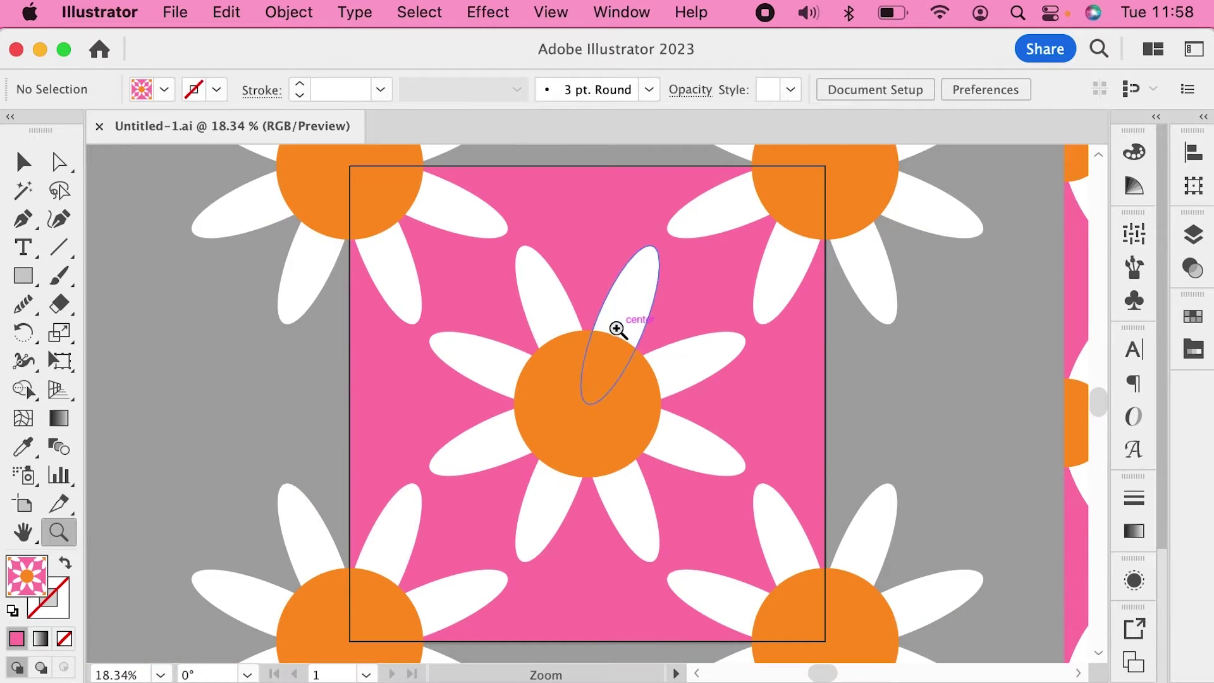
key(super+minus)
key(super+minus)
key(super+minus)
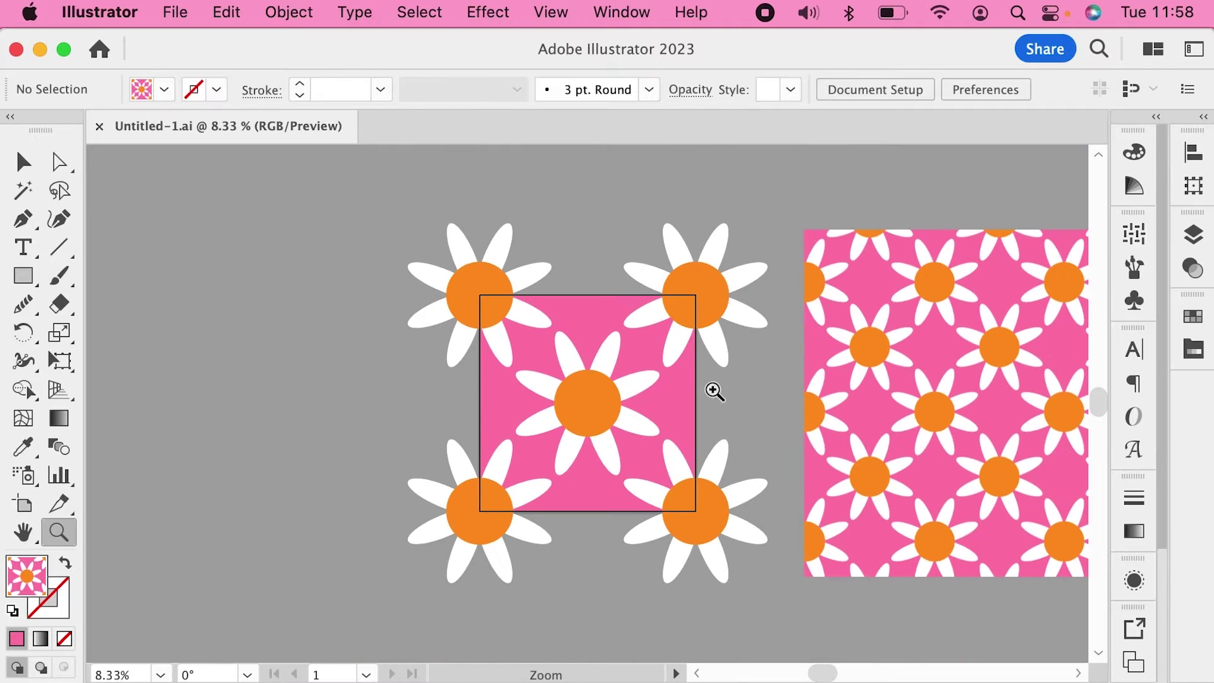
key(super+alt+e)
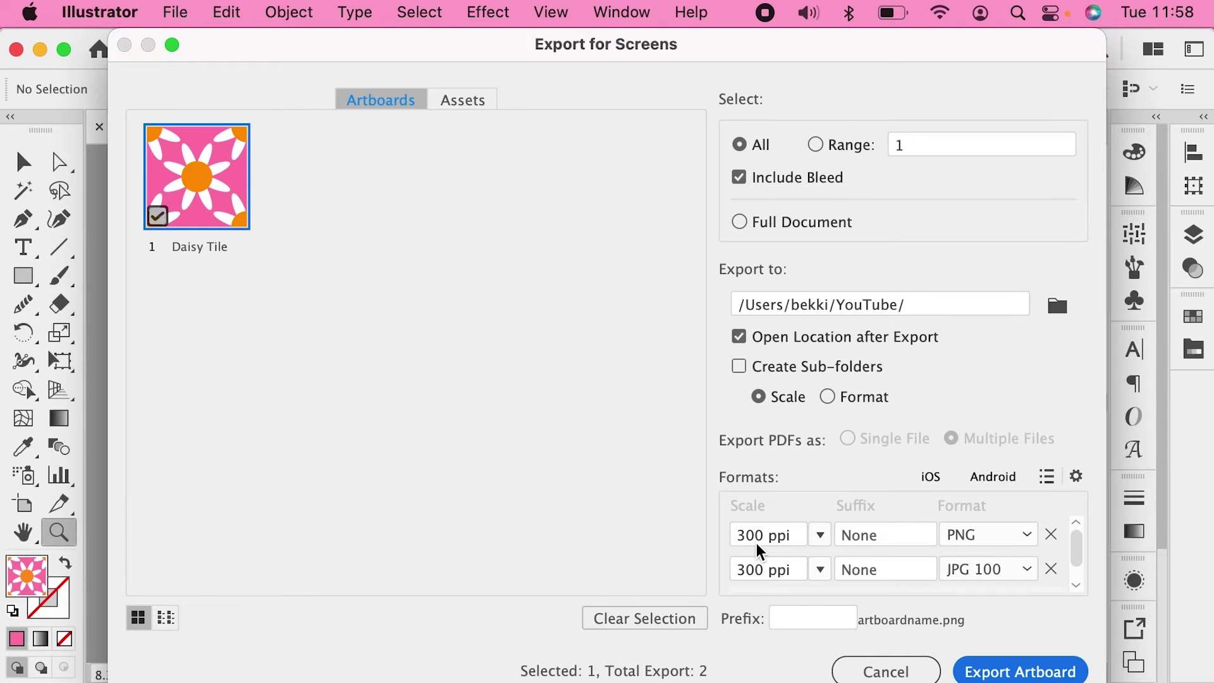
click(1076, 476)
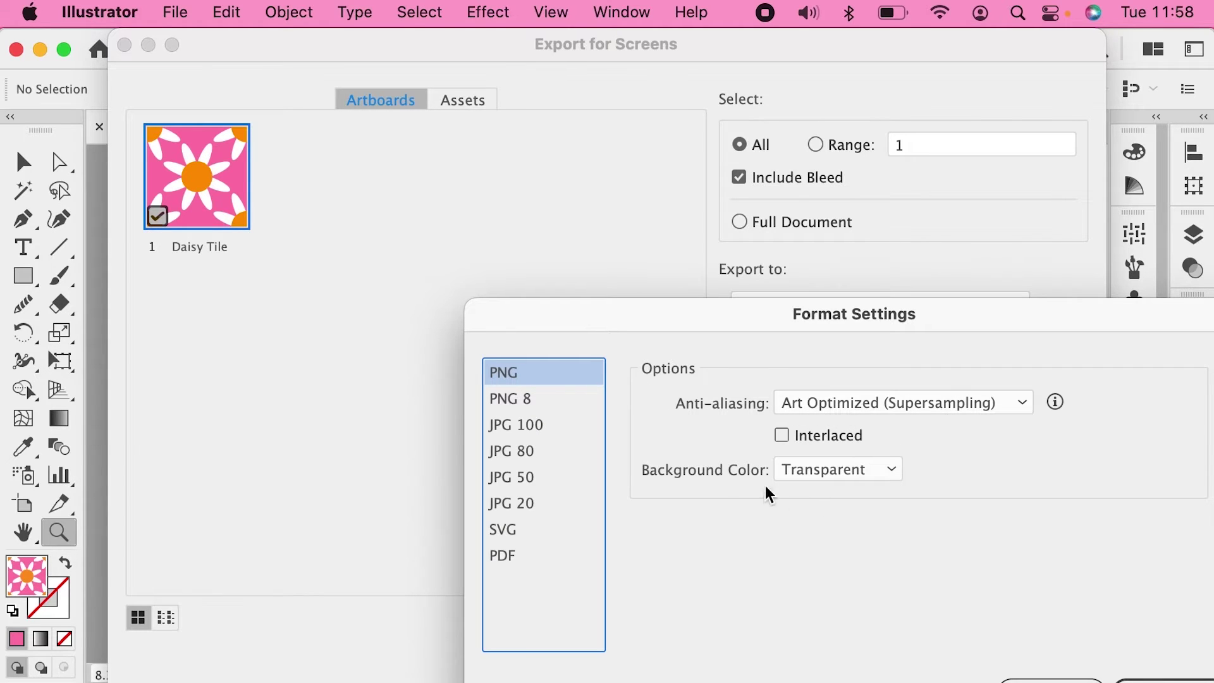
click(518, 426)
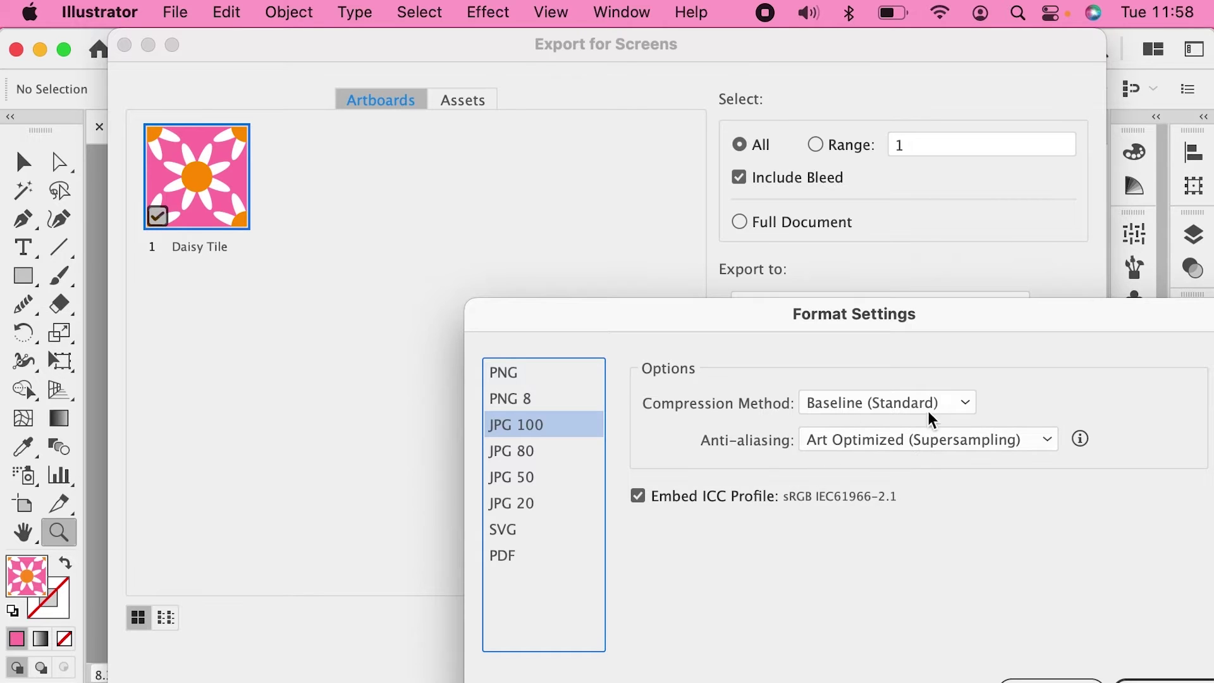
key(Return)
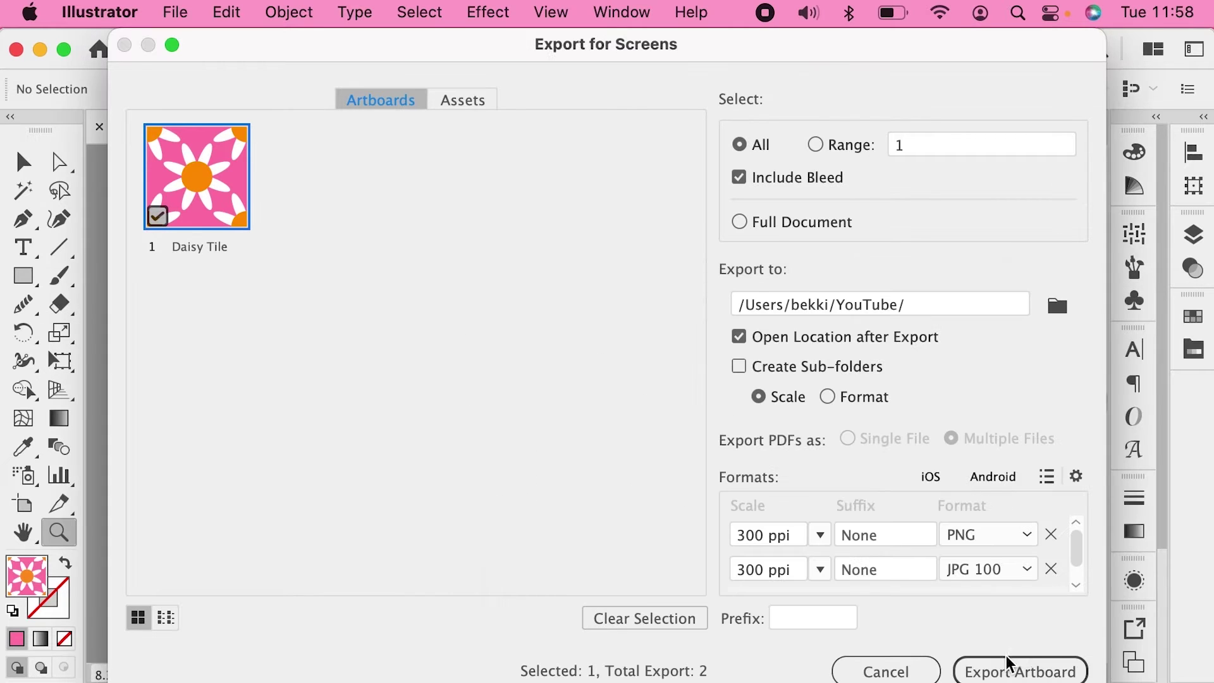
Export the artboard as PNG and JPG, then select both exported Daisy Tile files in the folder.
click(1010, 665)
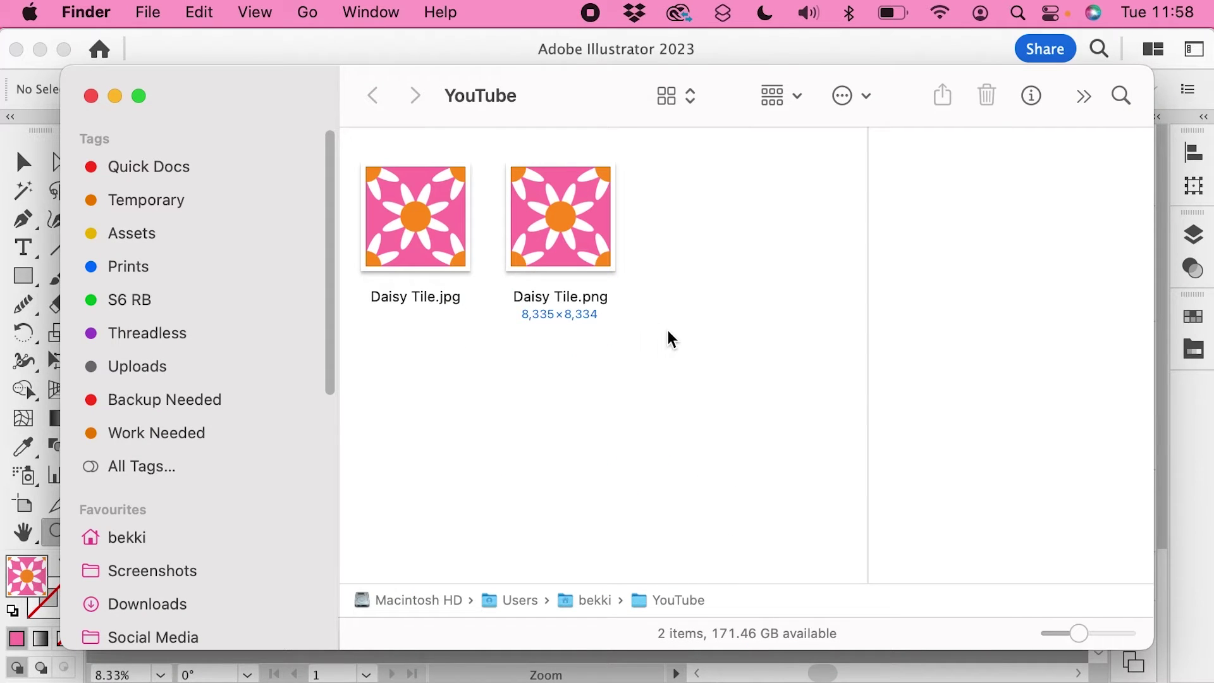
drag(679, 334, 407, 217)
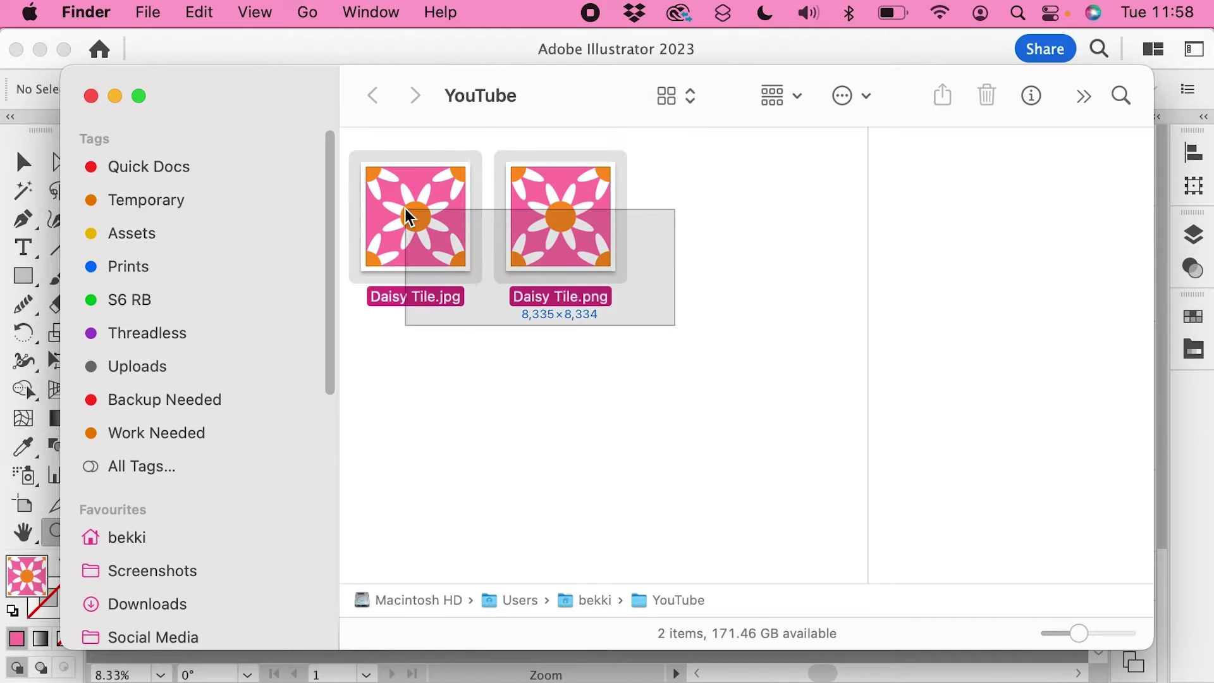
right_click(408, 217)
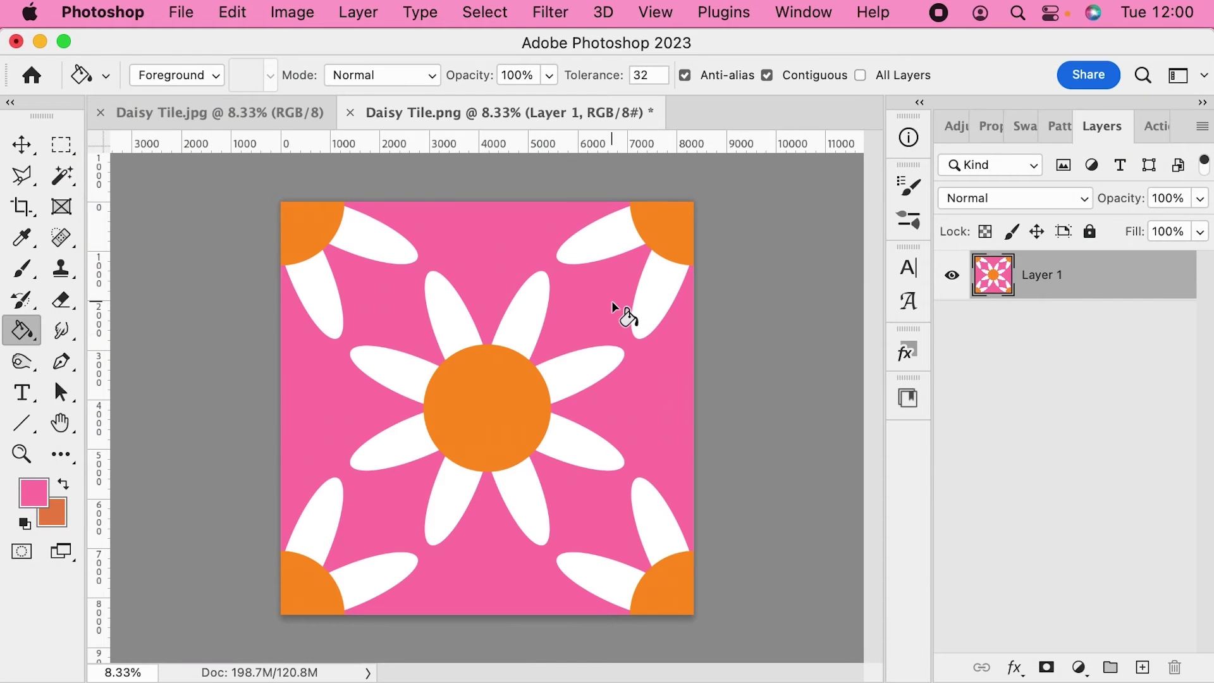
Define the tile as a new pattern named Daisy Tile.png.
click(1061, 128)
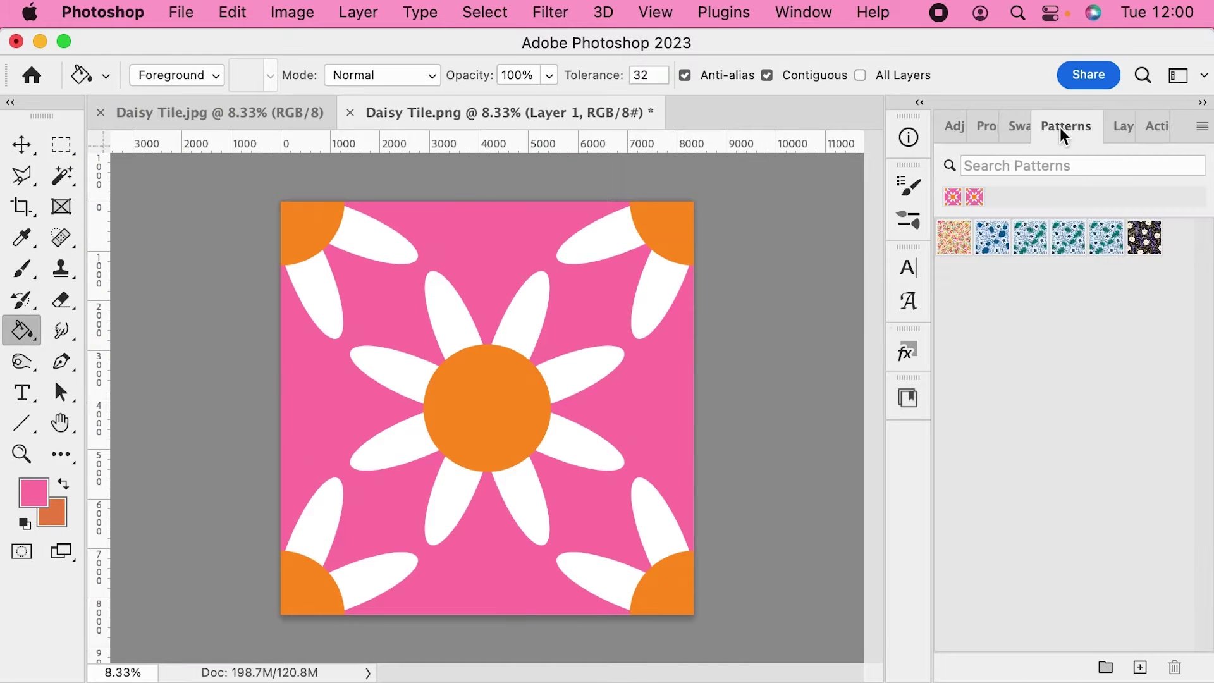
click(1142, 668)
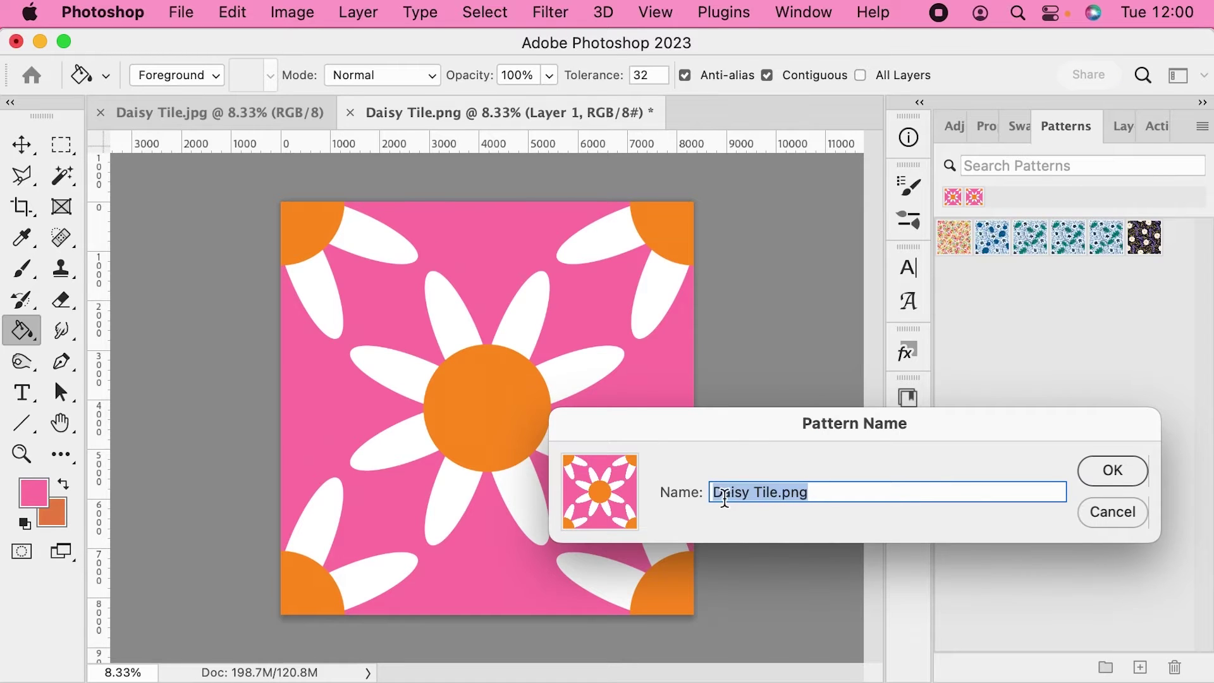
click(1119, 472)
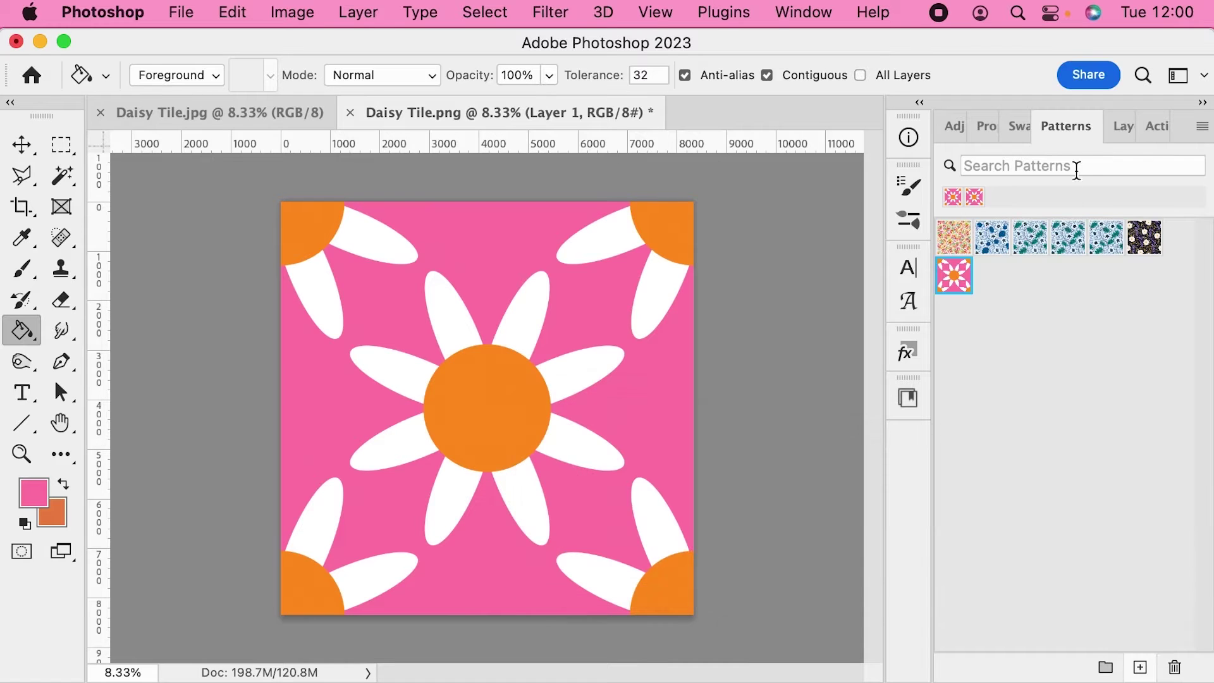
Add a new empty layer and hide the original Layer 1 tile.
click(1129, 128)
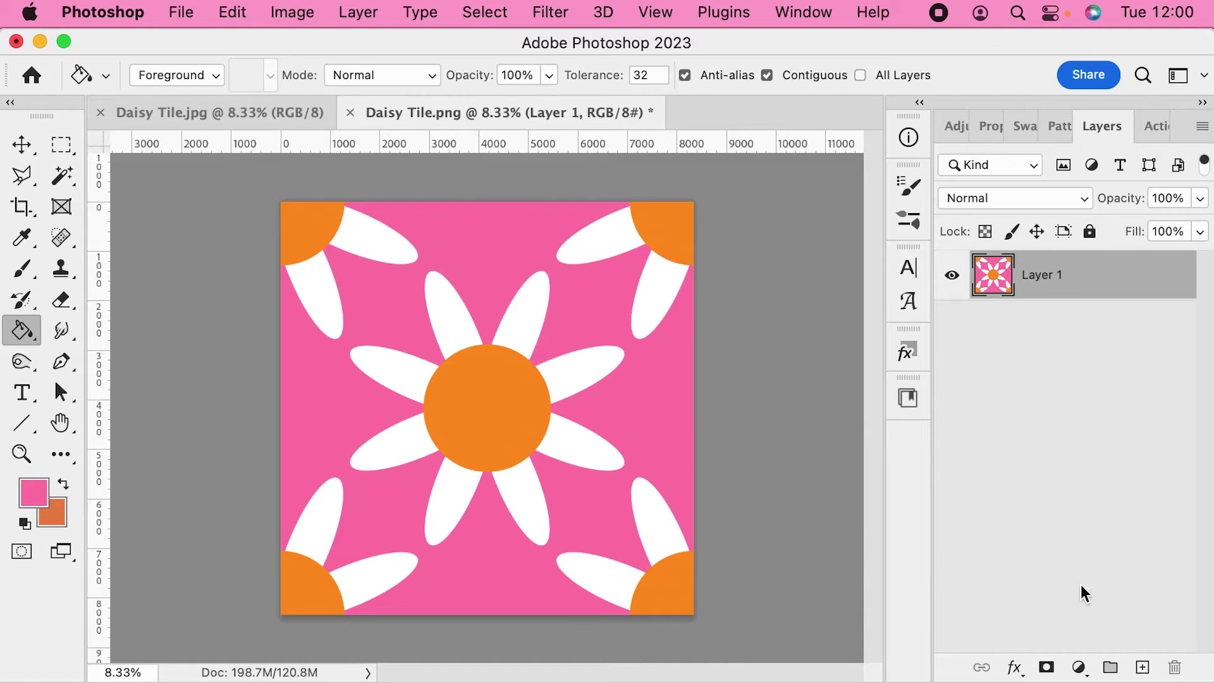
click(1142, 666)
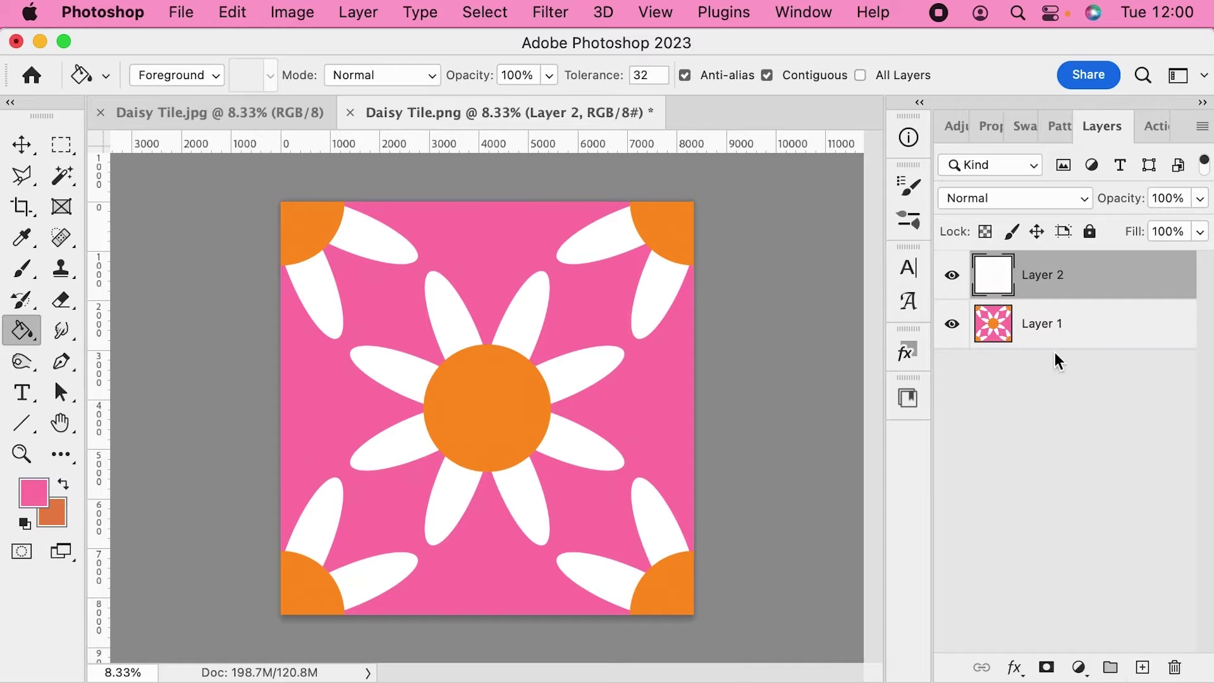
click(952, 324)
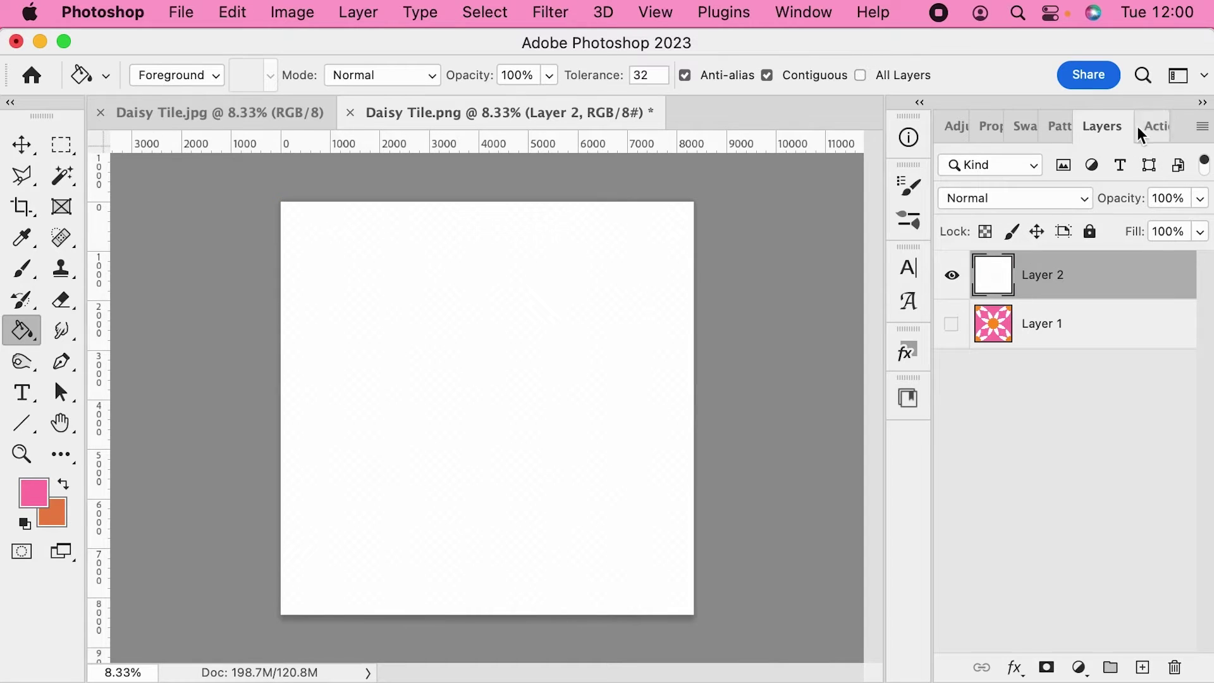
click(1055, 124)
Fill the canvas with the daisy pattern and set the Pattern Fill scale to 90%.
click(957, 287)
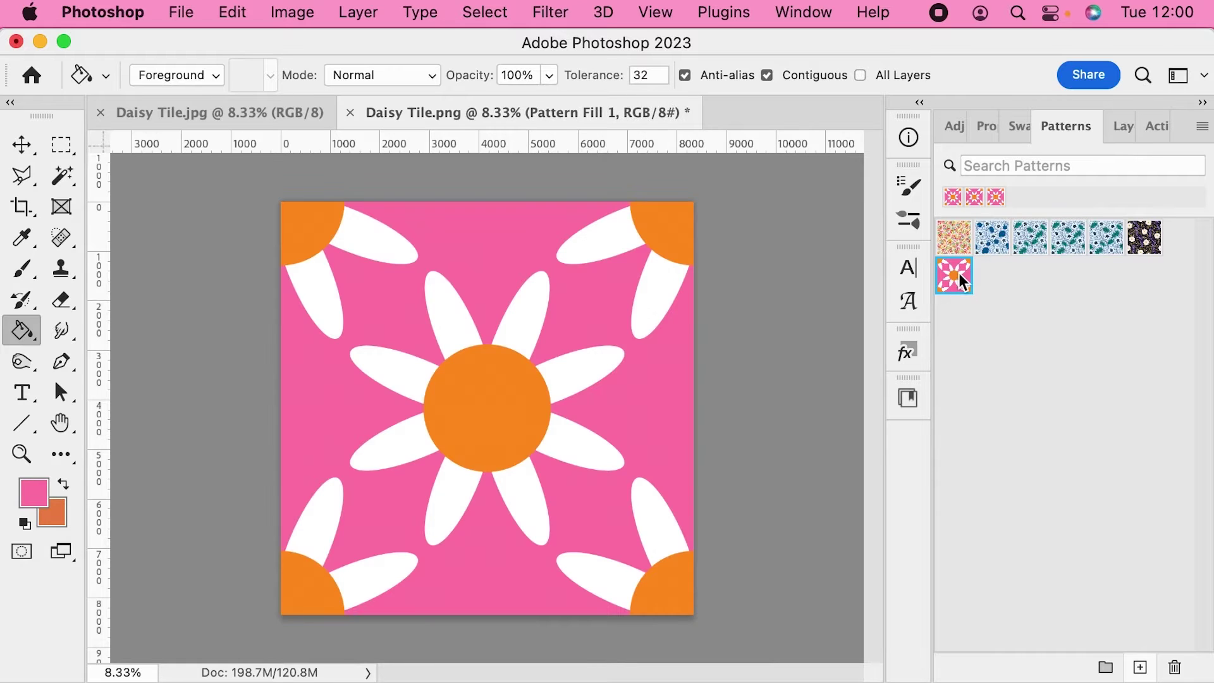
click(1125, 127)
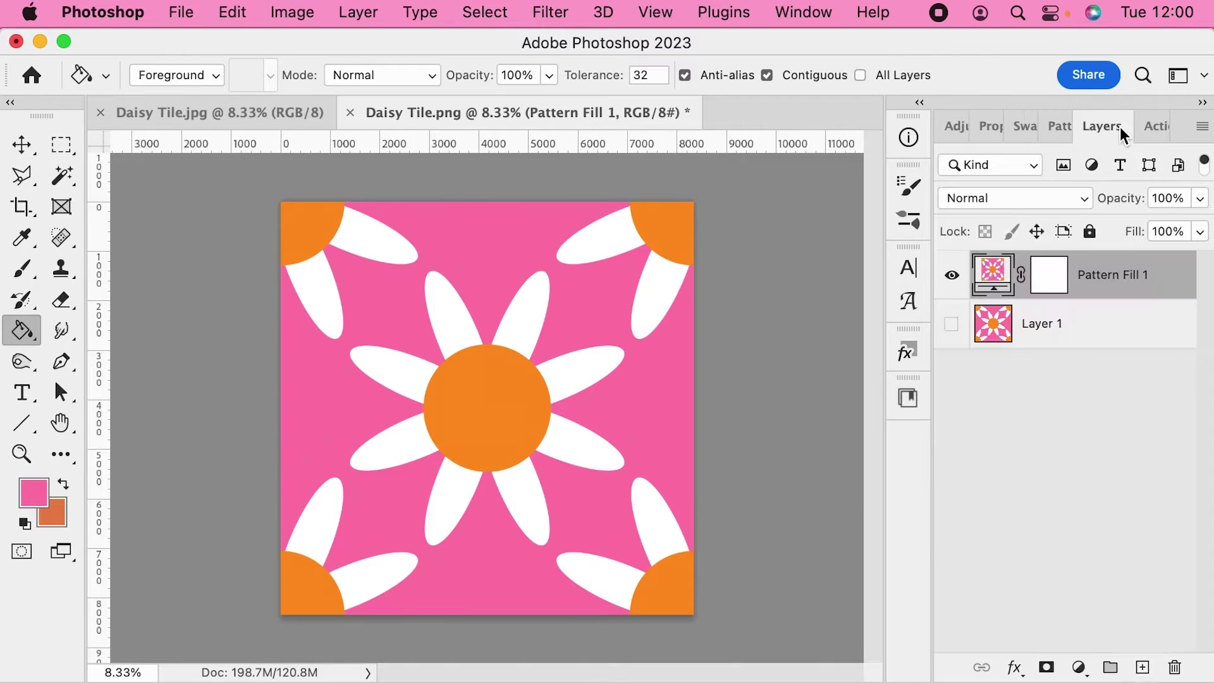
double_click(992, 275)
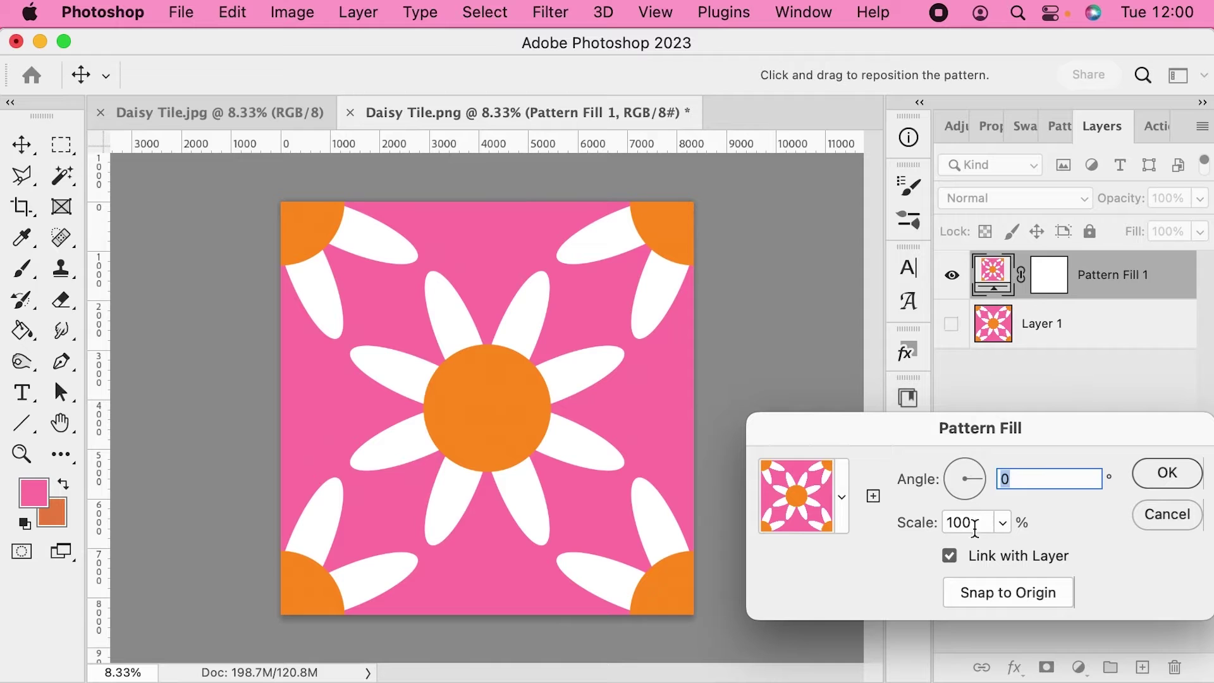
double_click(974, 523)
text(90)
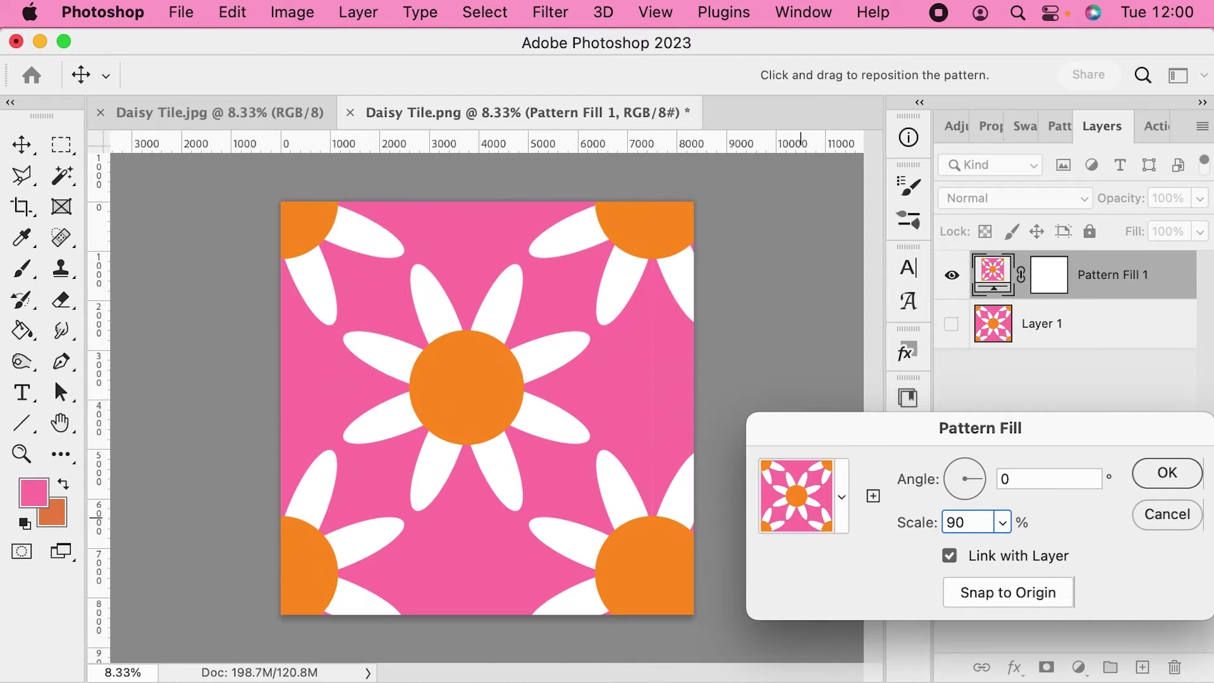
key(Return)
Zoom in toward the tile's right edge to inspect the thin light seam line.
key(z)
drag(645, 330, 853, 482)
key(g)
scroll(723, 429, right, 5)
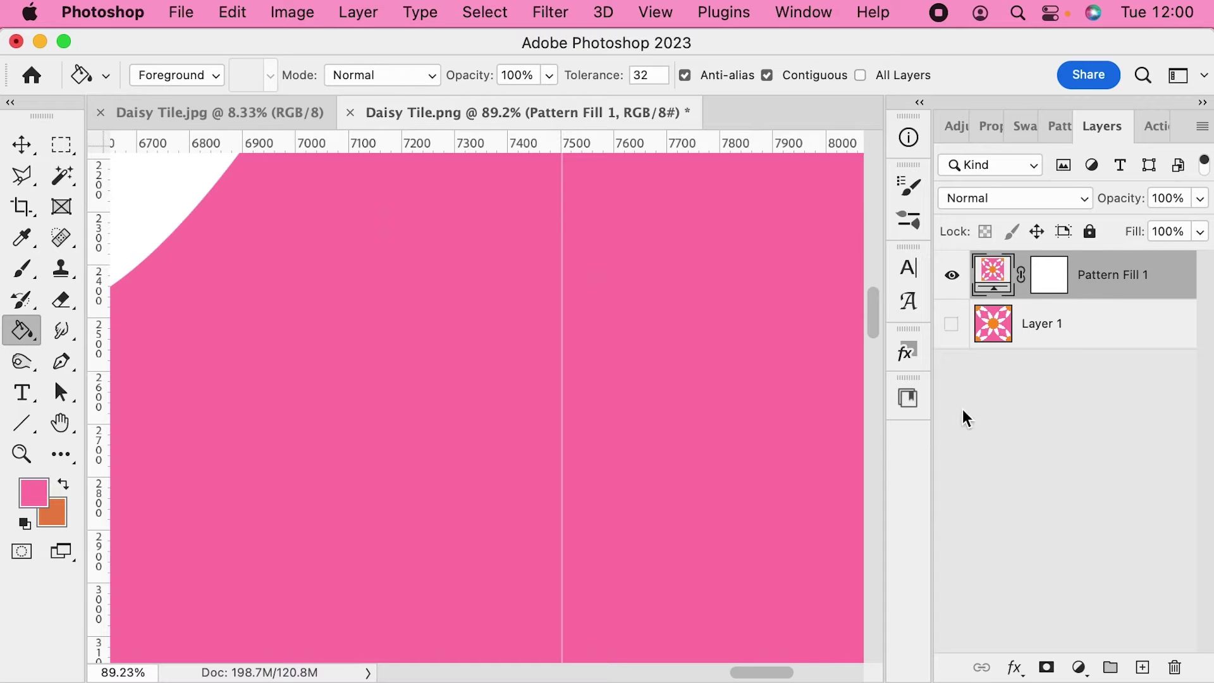
Add a Solid Color fill layer above Layer 1 and settle on a dark navy swatch.
click(1085, 330)
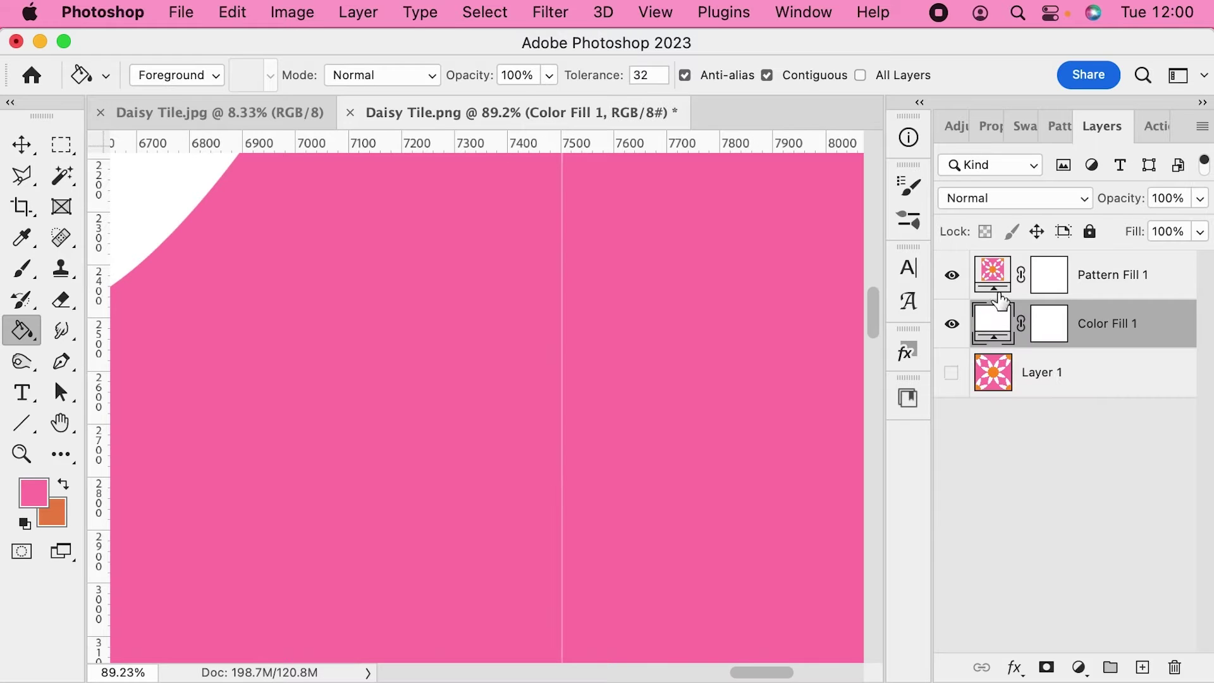
click(1025, 126)
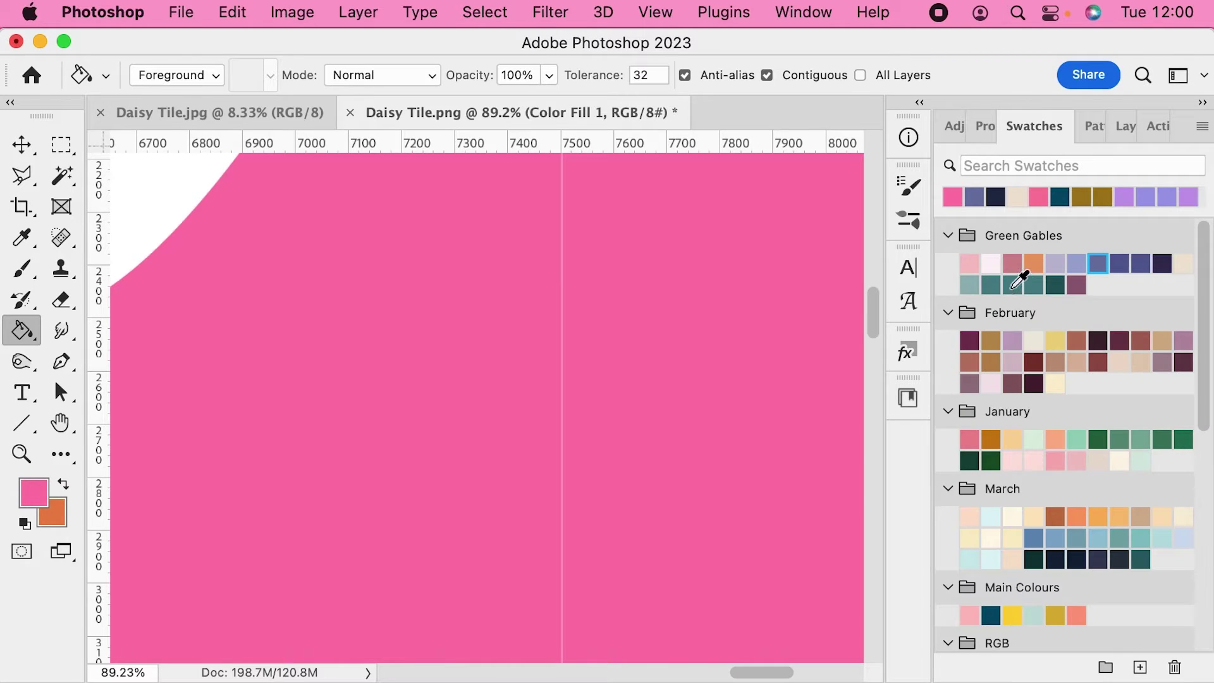
click(1012, 285)
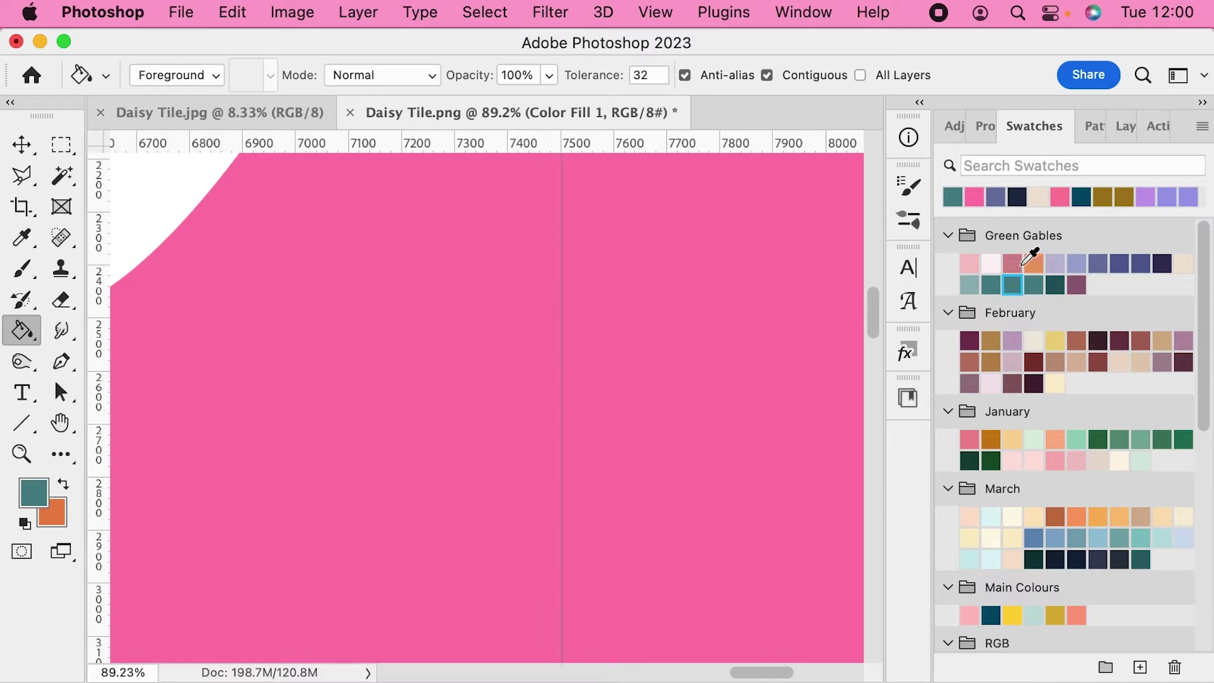
key(super+equal)
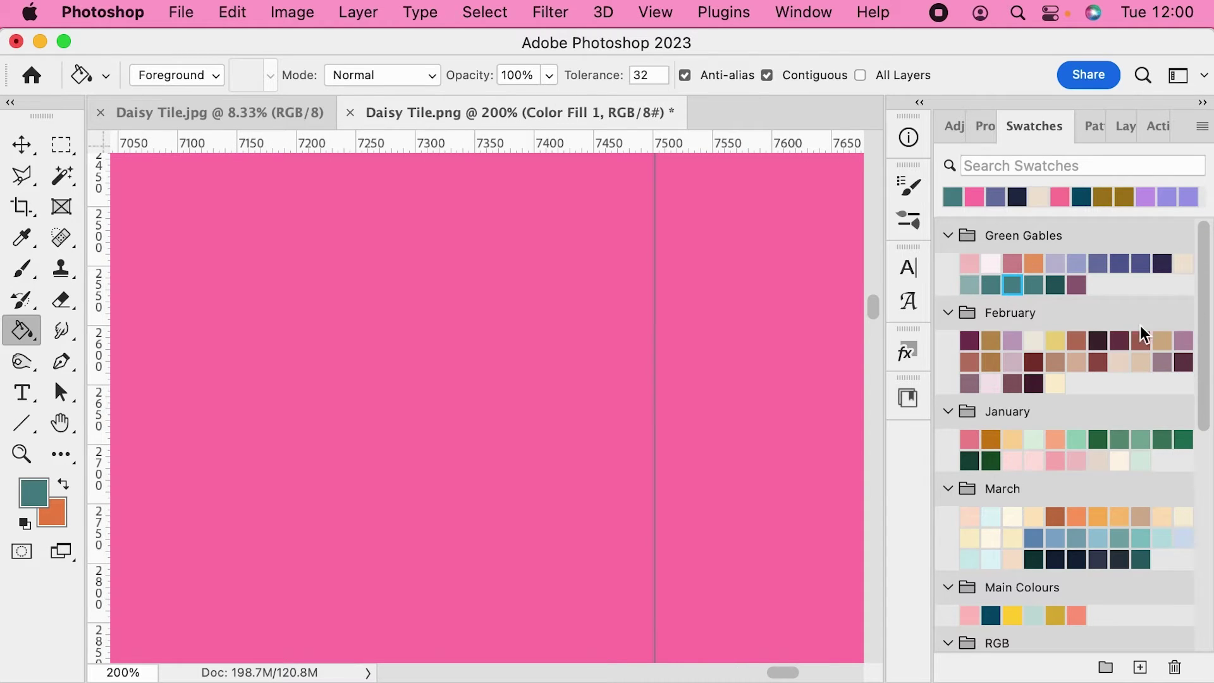
click(1017, 195)
click(1061, 196)
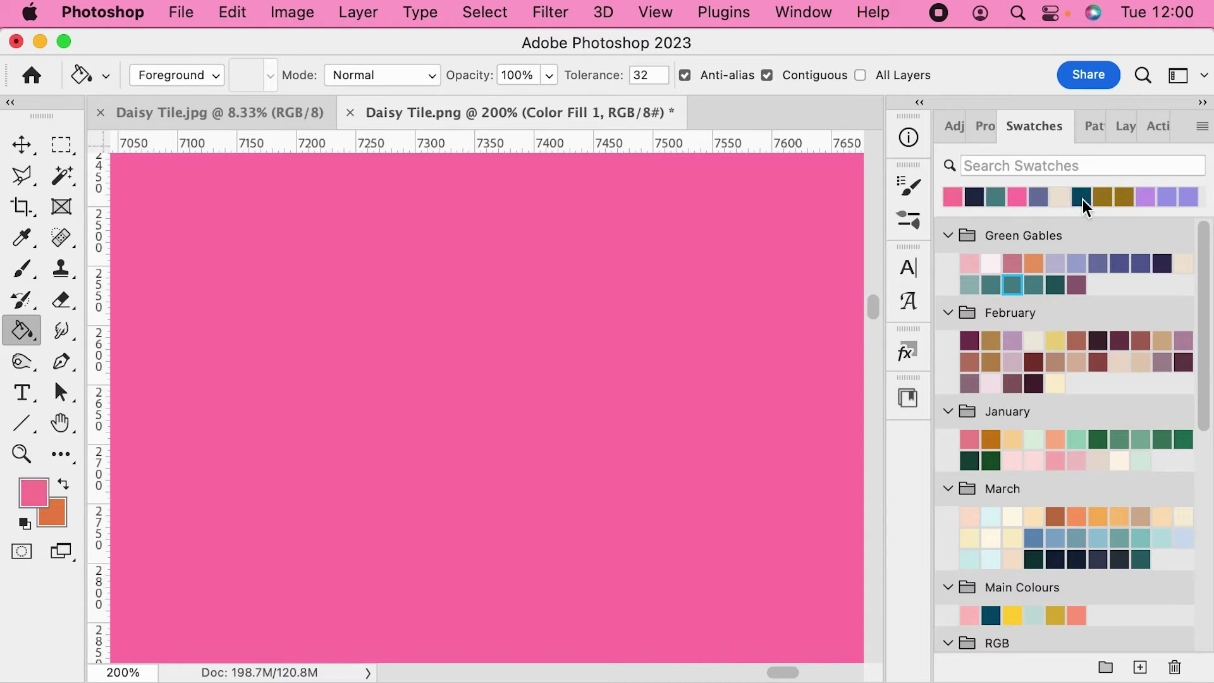
click(1101, 198)
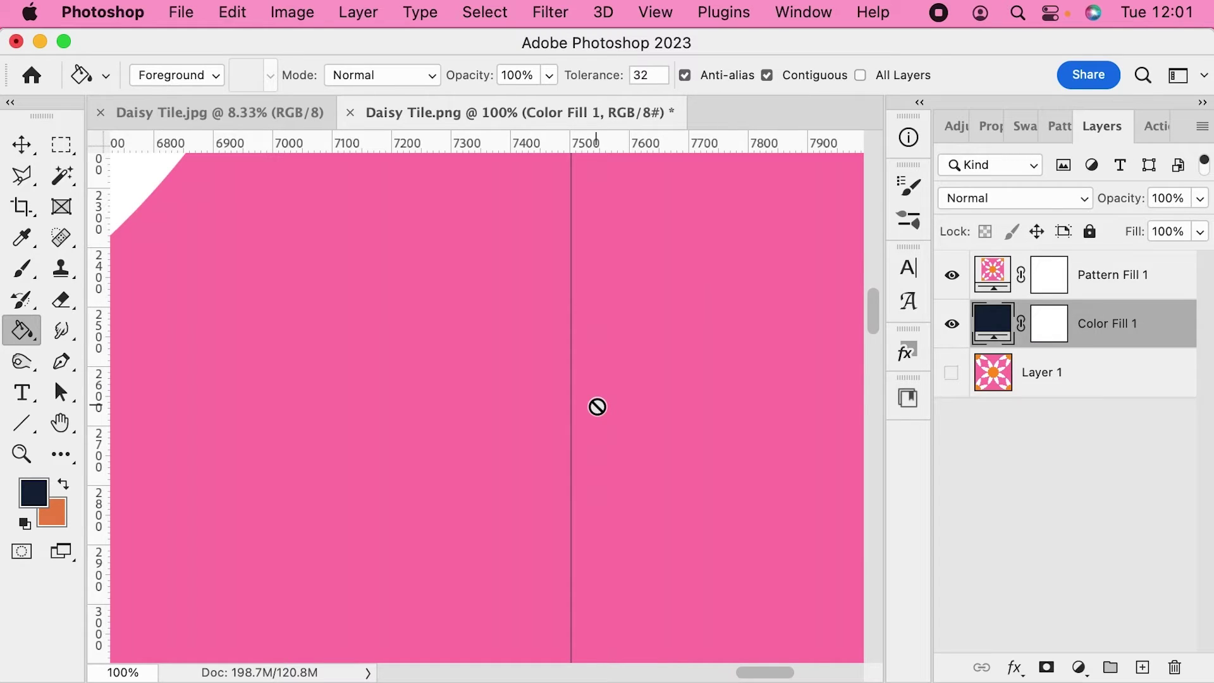
In the Daisy Tile.jpg document, define a new pattern from the tile via the Patterns panel.
click(239, 113)
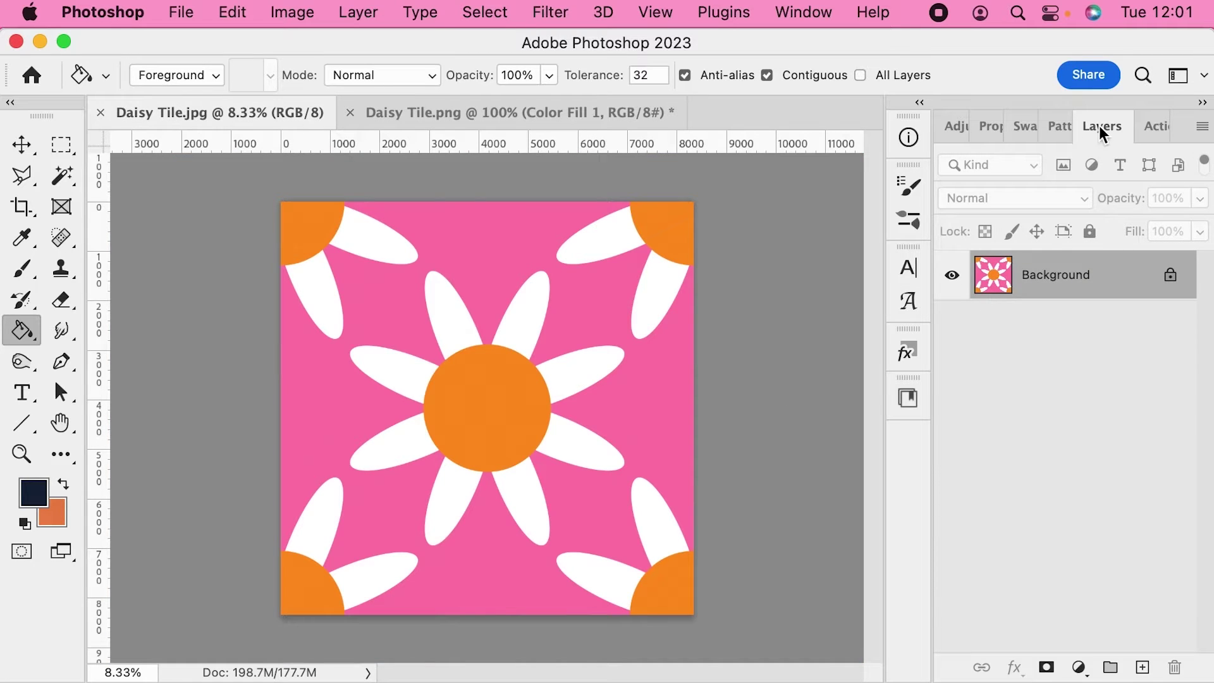
click(1064, 128)
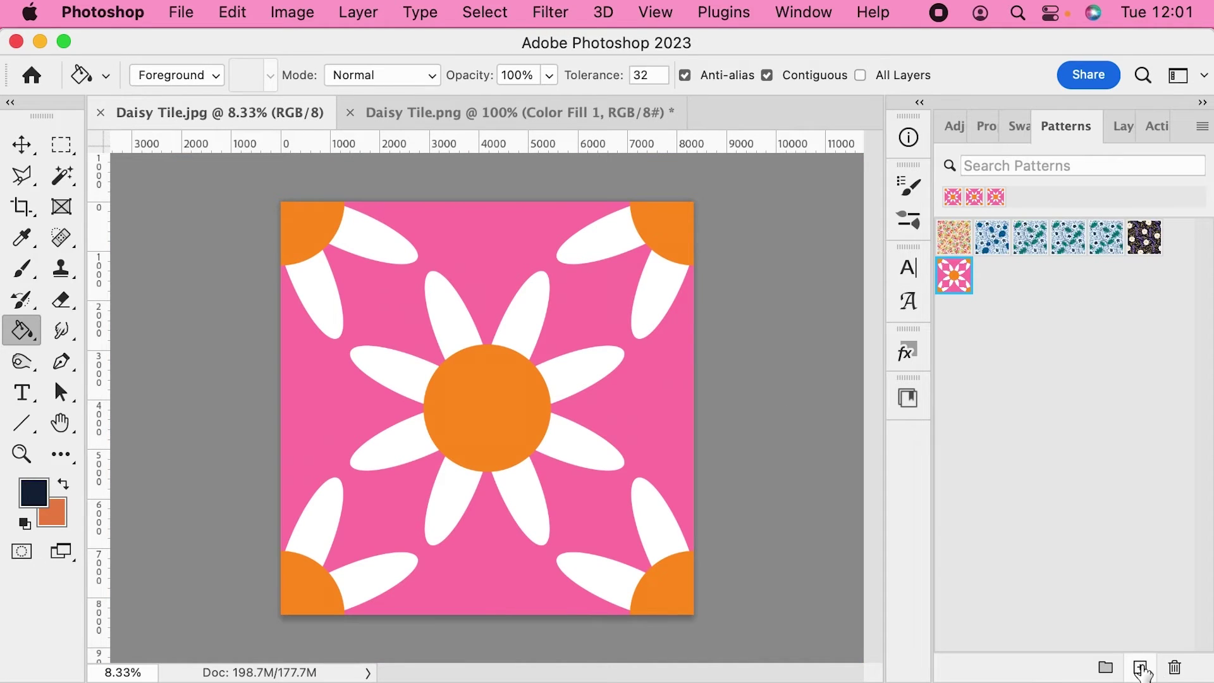
click(1139, 667)
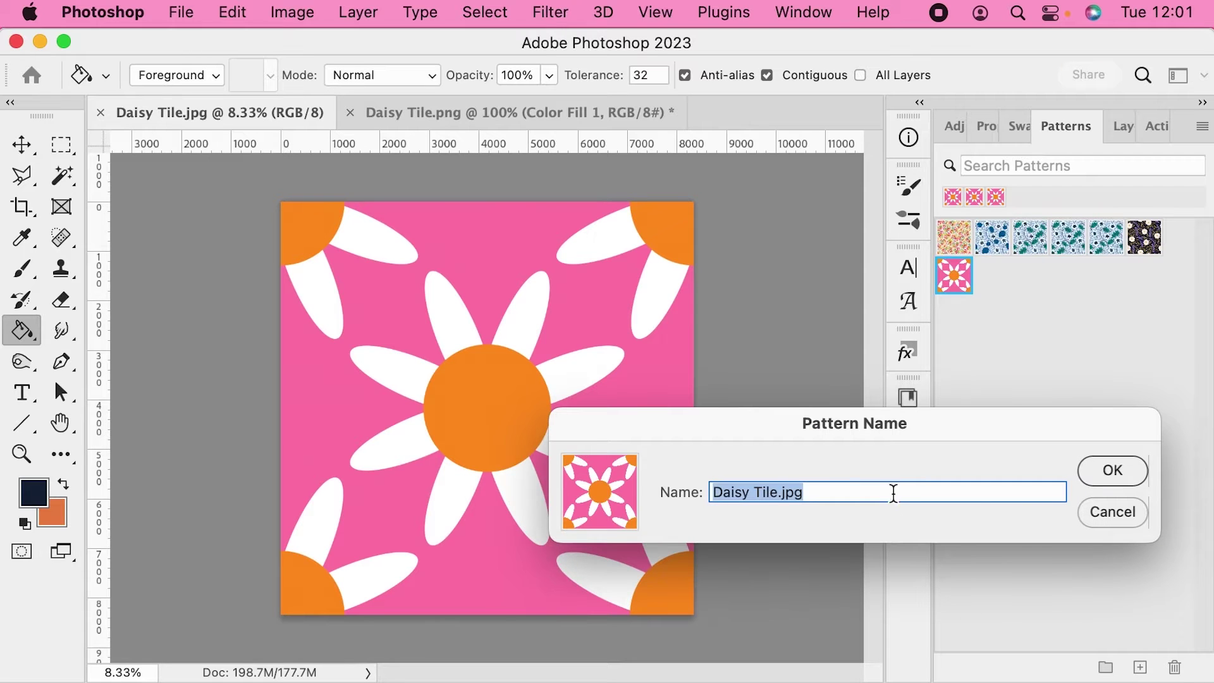
click(1112, 468)
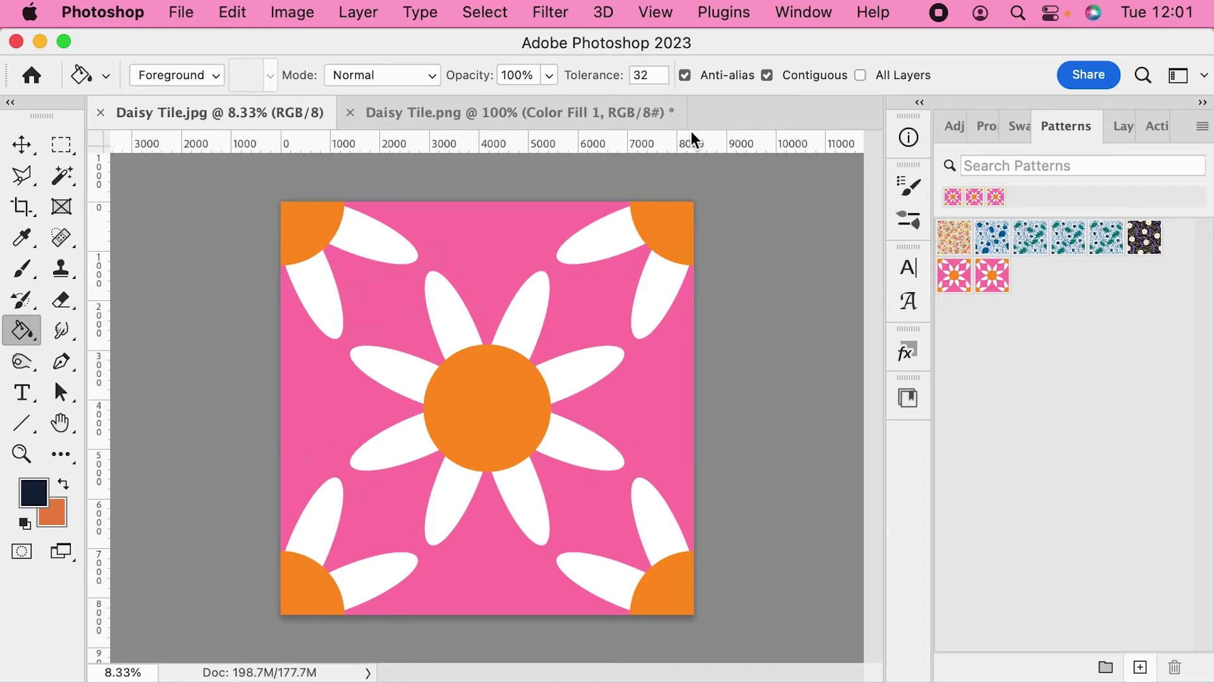
In Daisy Tile.png, select Pattern Fill 1 and apply the new Daisy Tile.jpg pattern to it.
click(571, 112)
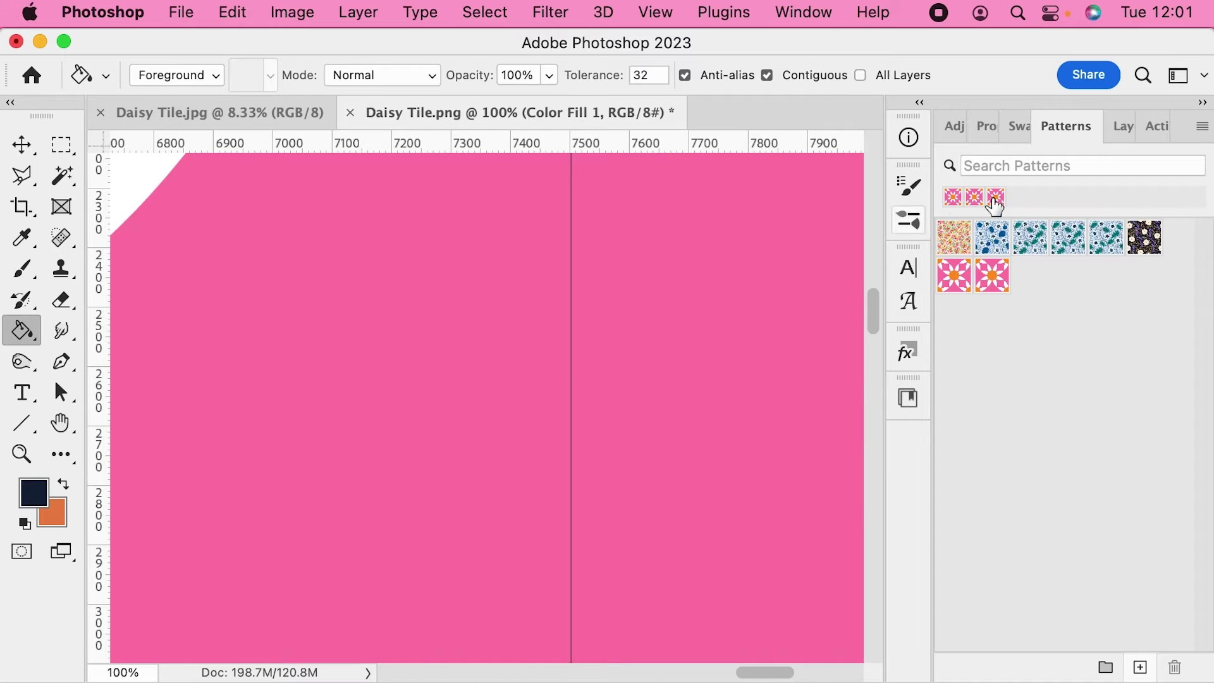
click(1125, 126)
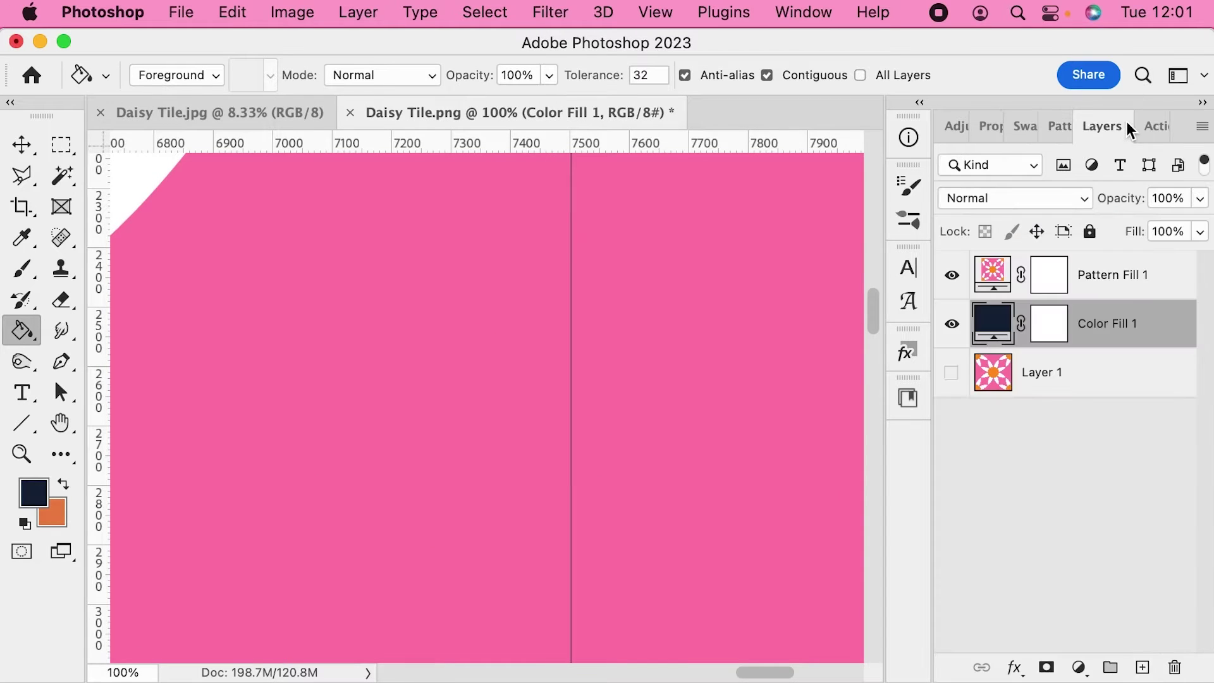
click(994, 286)
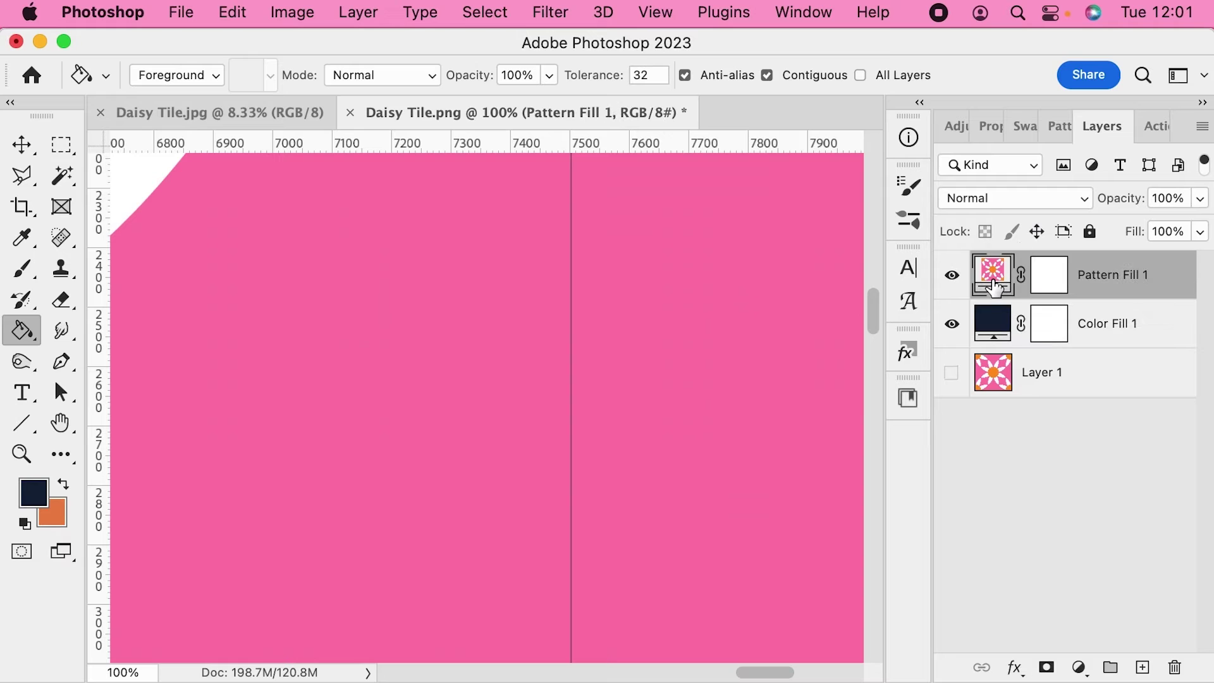
click(1062, 126)
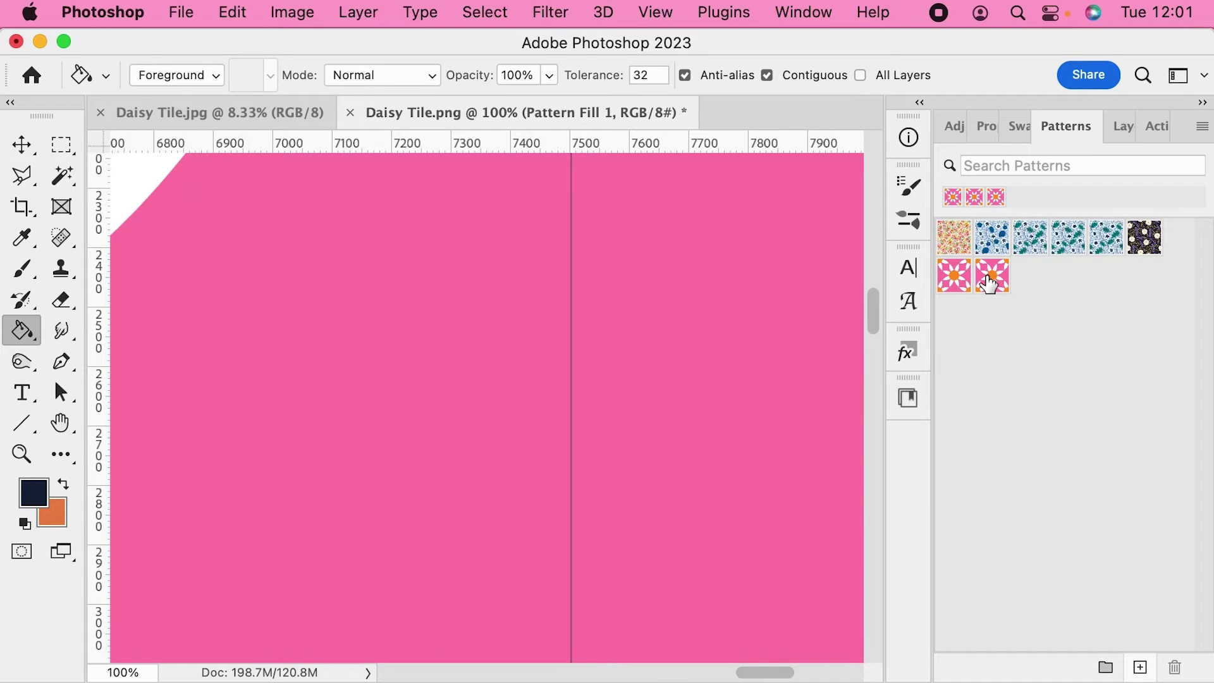
click(991, 285)
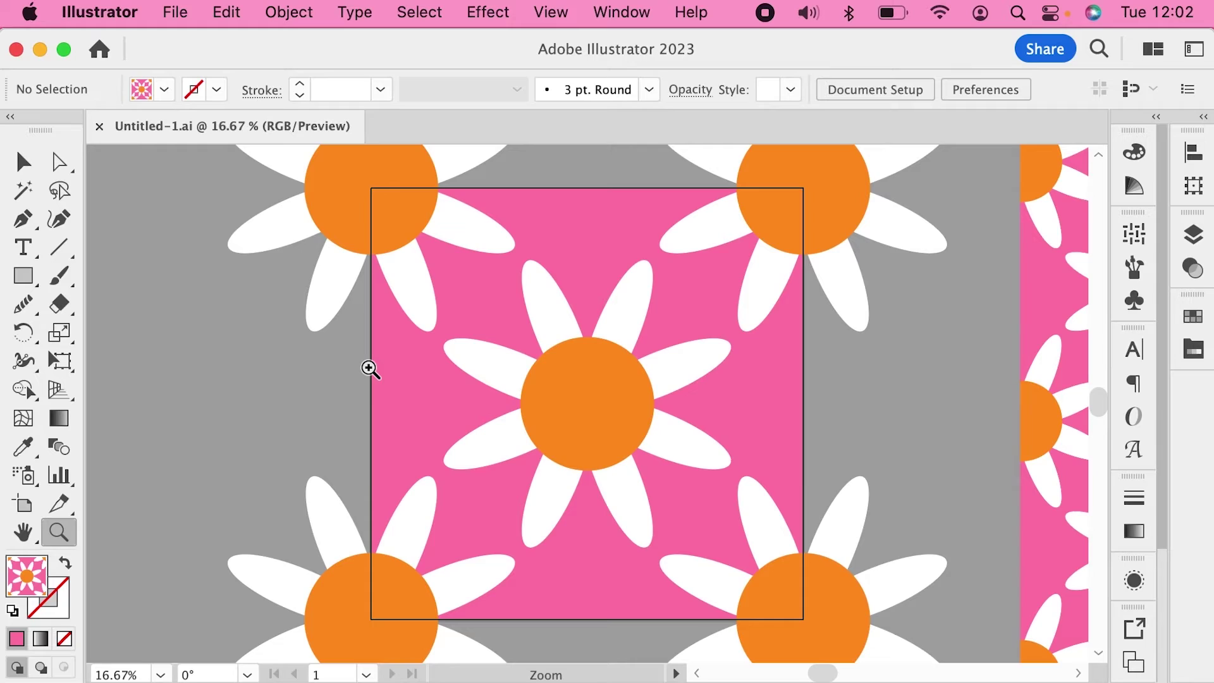
Pick the Selection tool in Illustrator, then cycle the app switcher to Photoshop.
key(v)
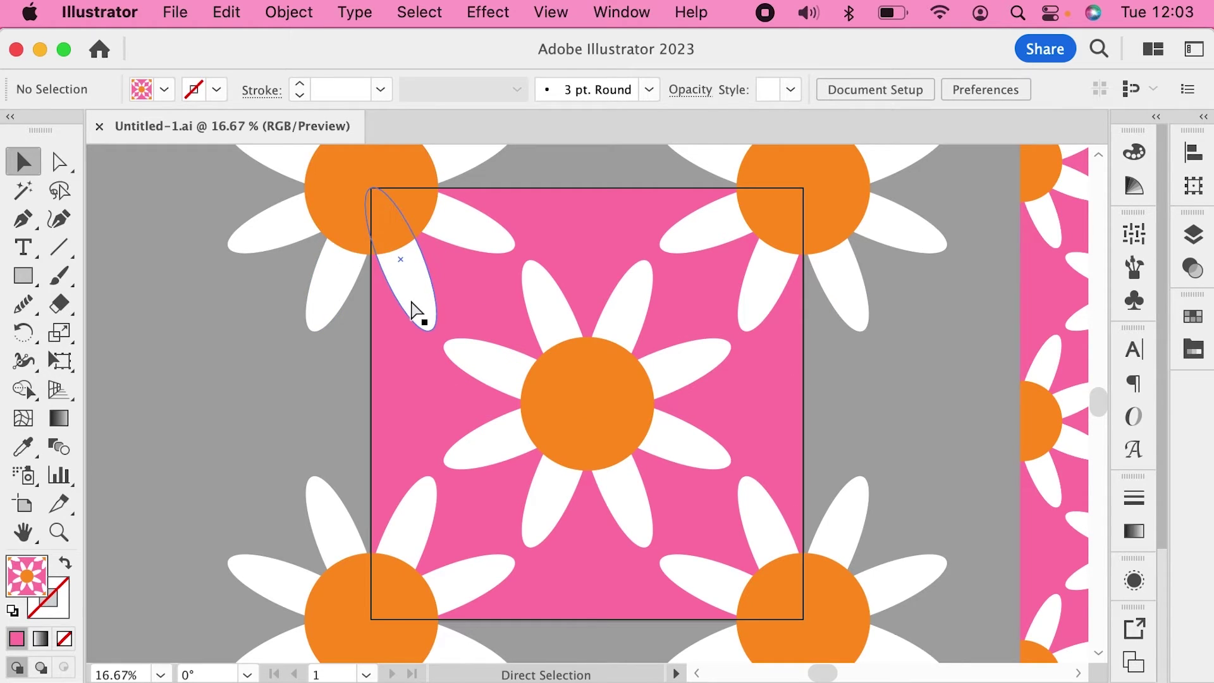
key(super+Tab)
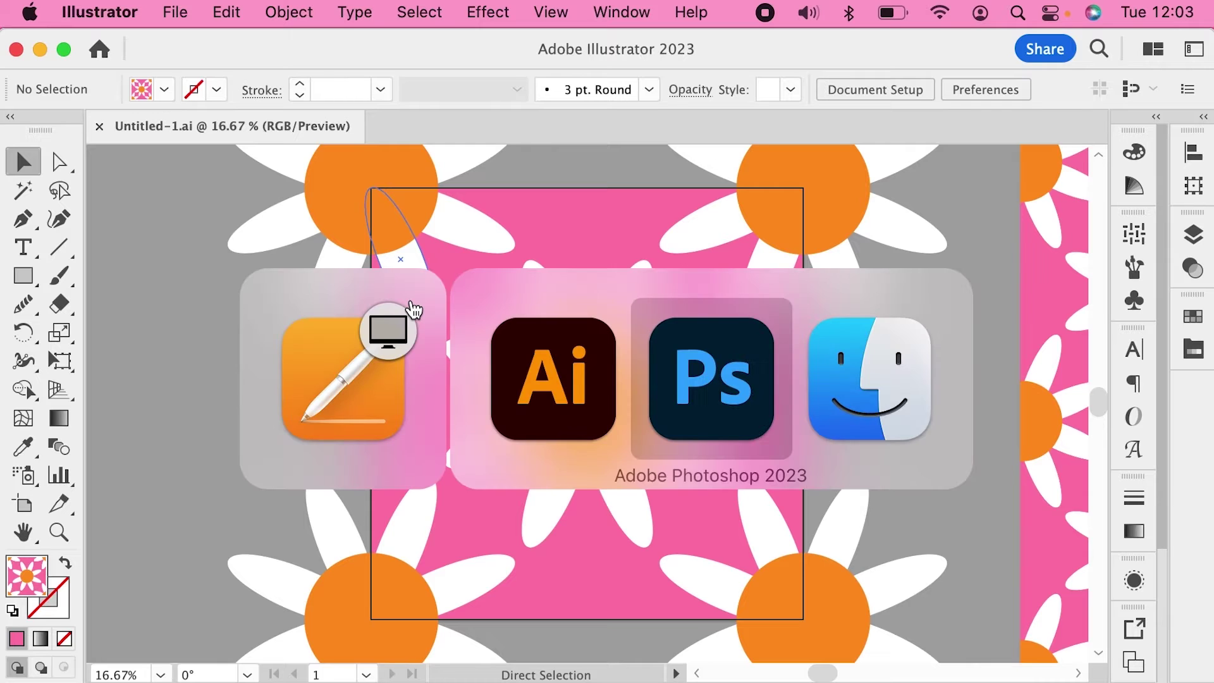
key(super+Tab)
View the seam below the orange centre in Photoshop, then switch back to Illustrator.
key(super+shift+Tab)
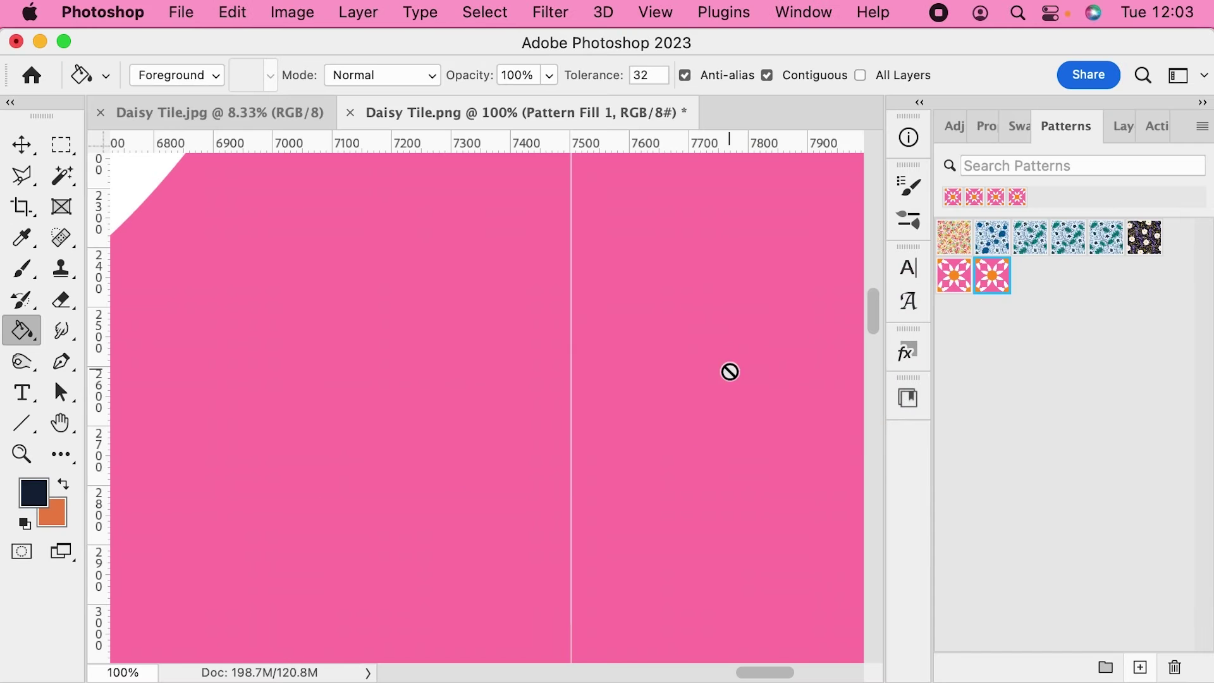
scroll(468, 413, up, 7)
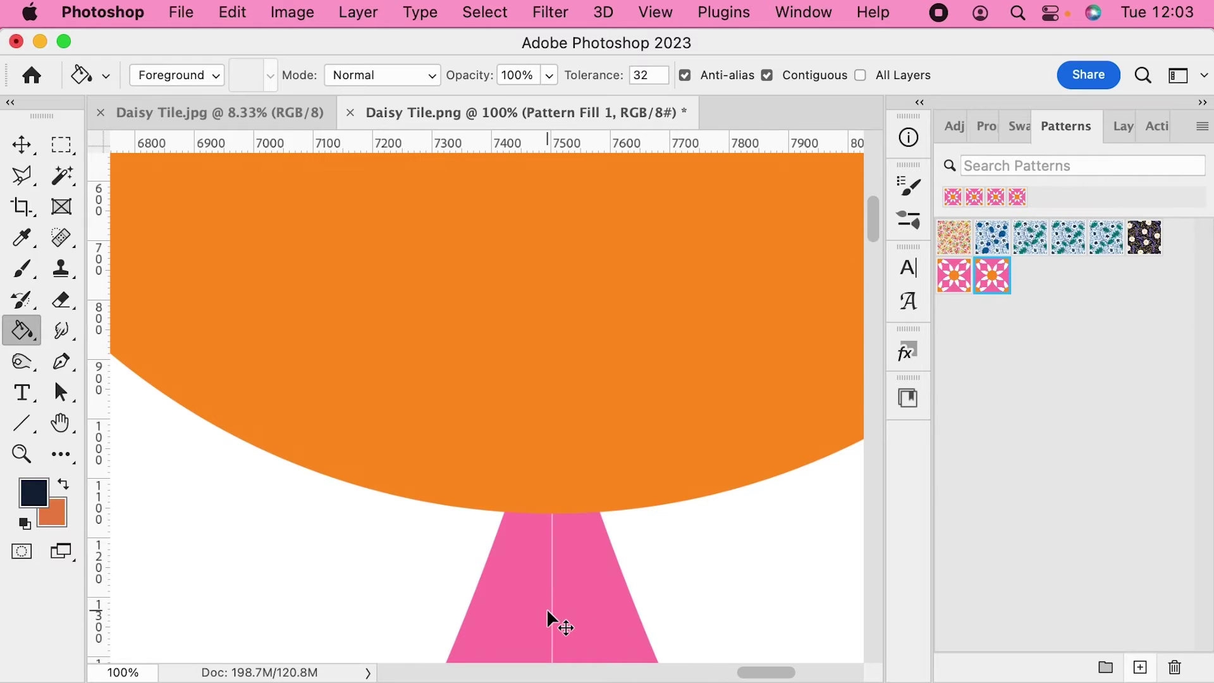
key(super+Tab)
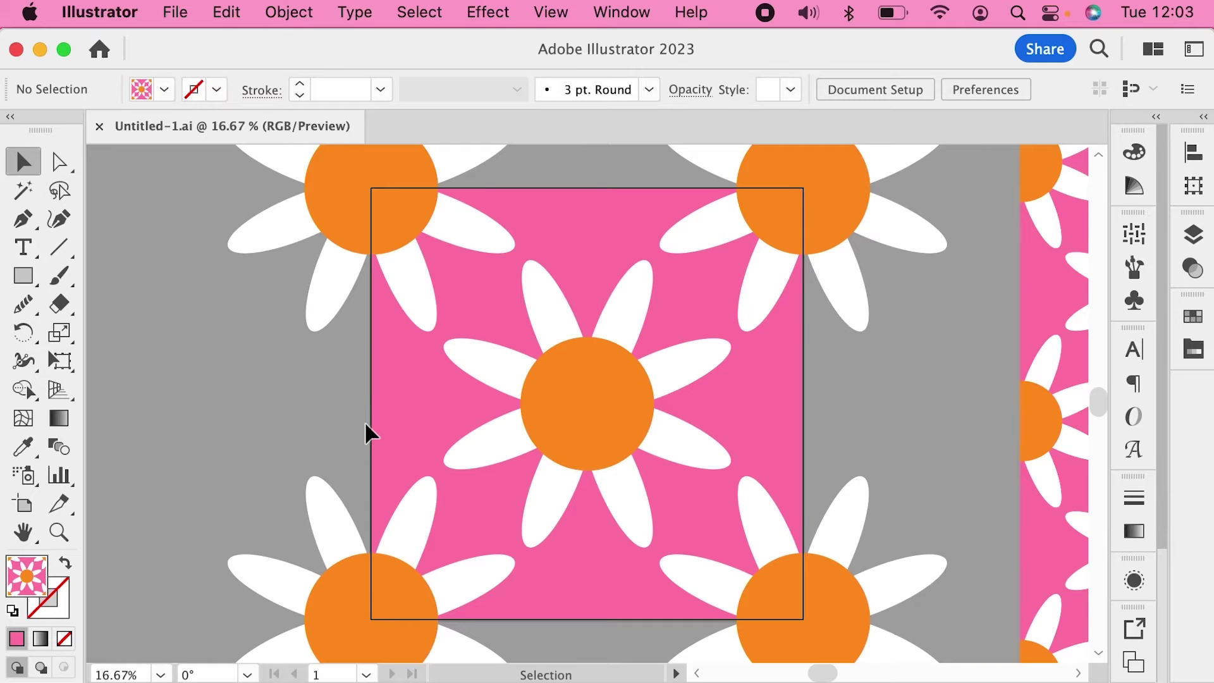
key(z)
drag(379, 406, 793, 631)
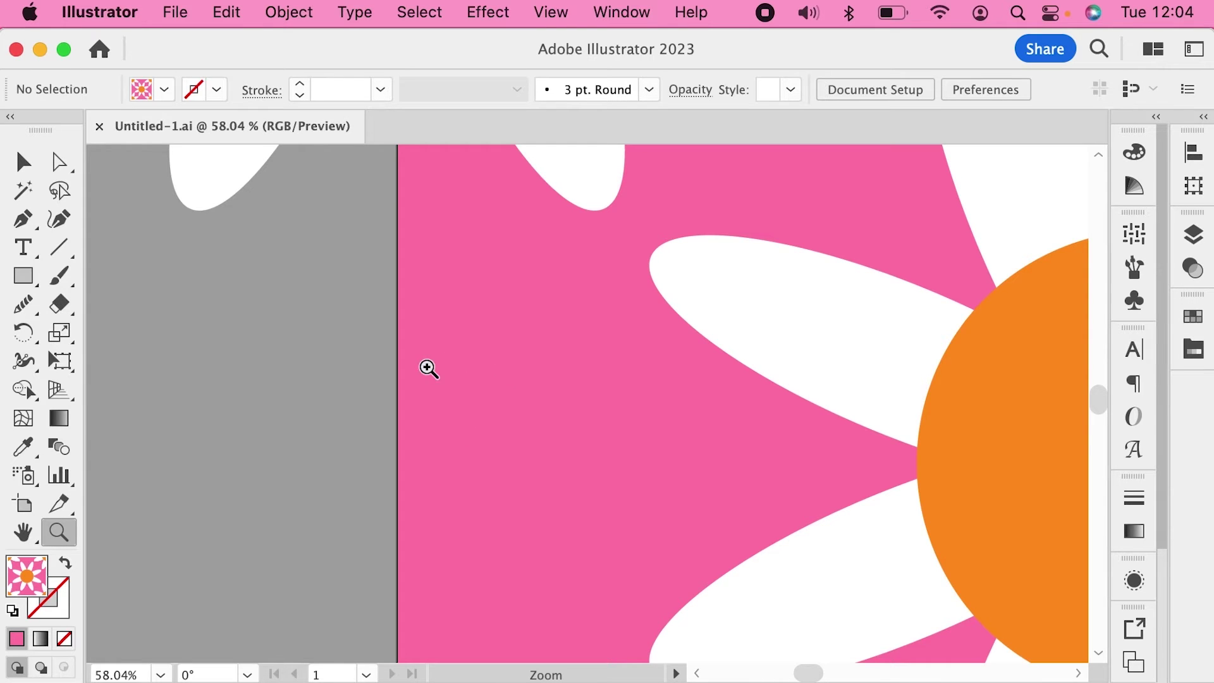
scroll(434, 352, down, 8)
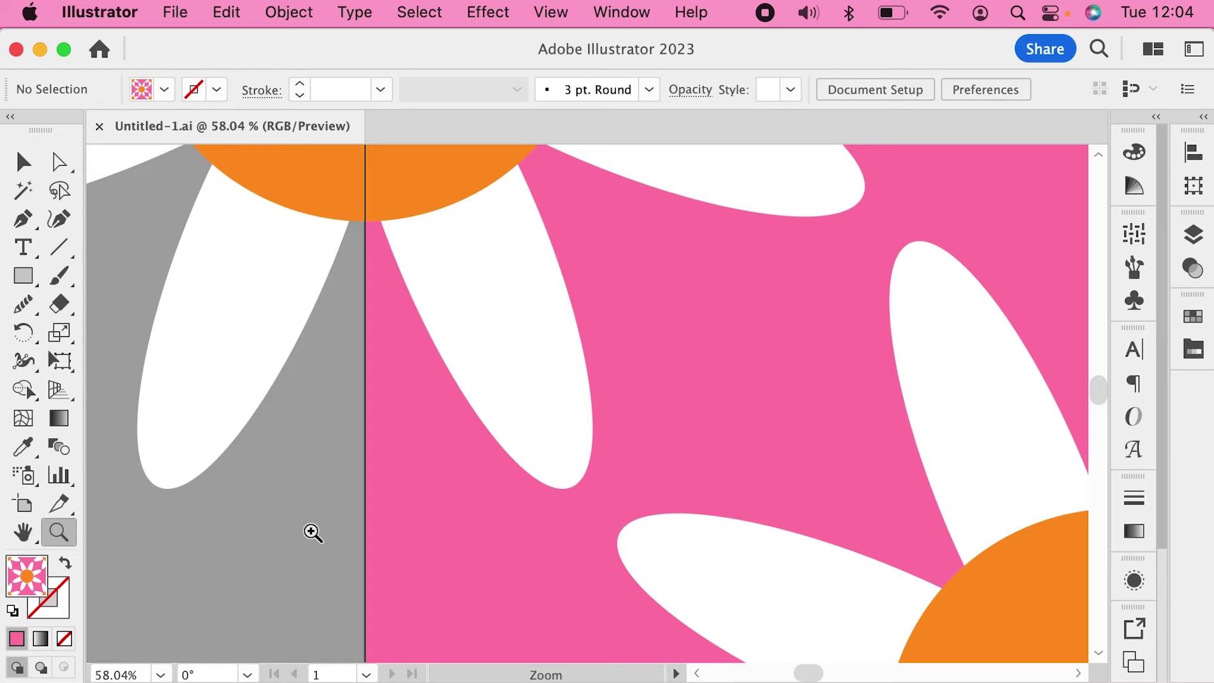
key(v)
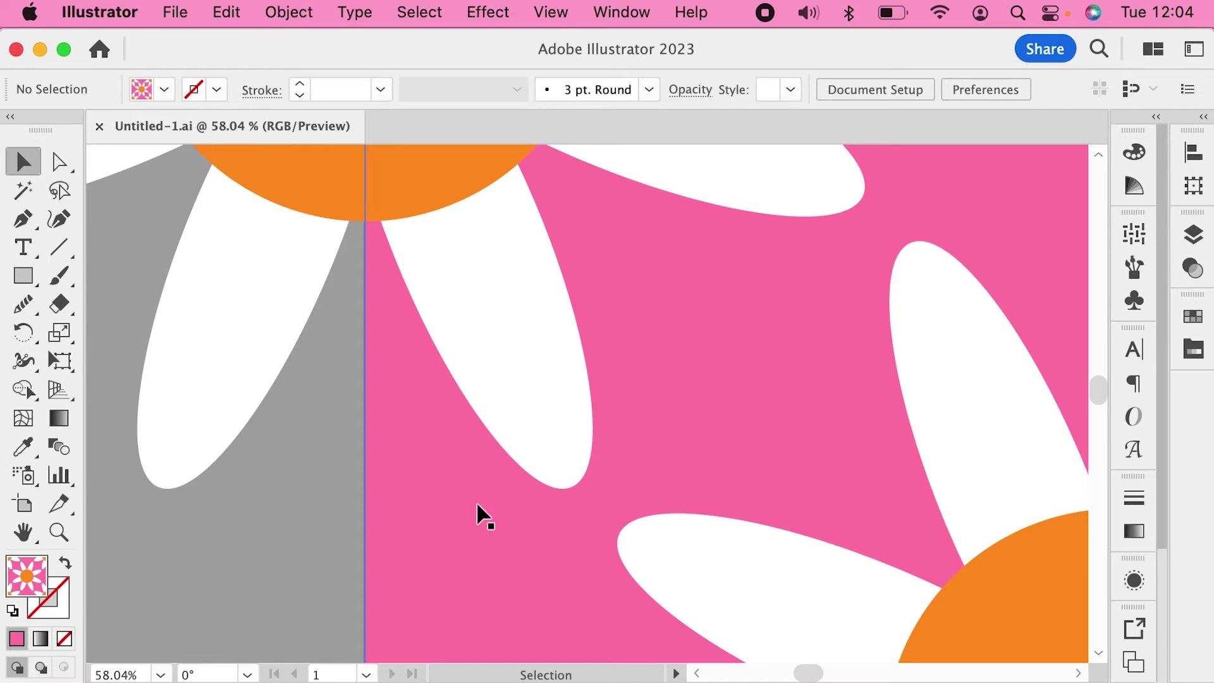
key(super+0)
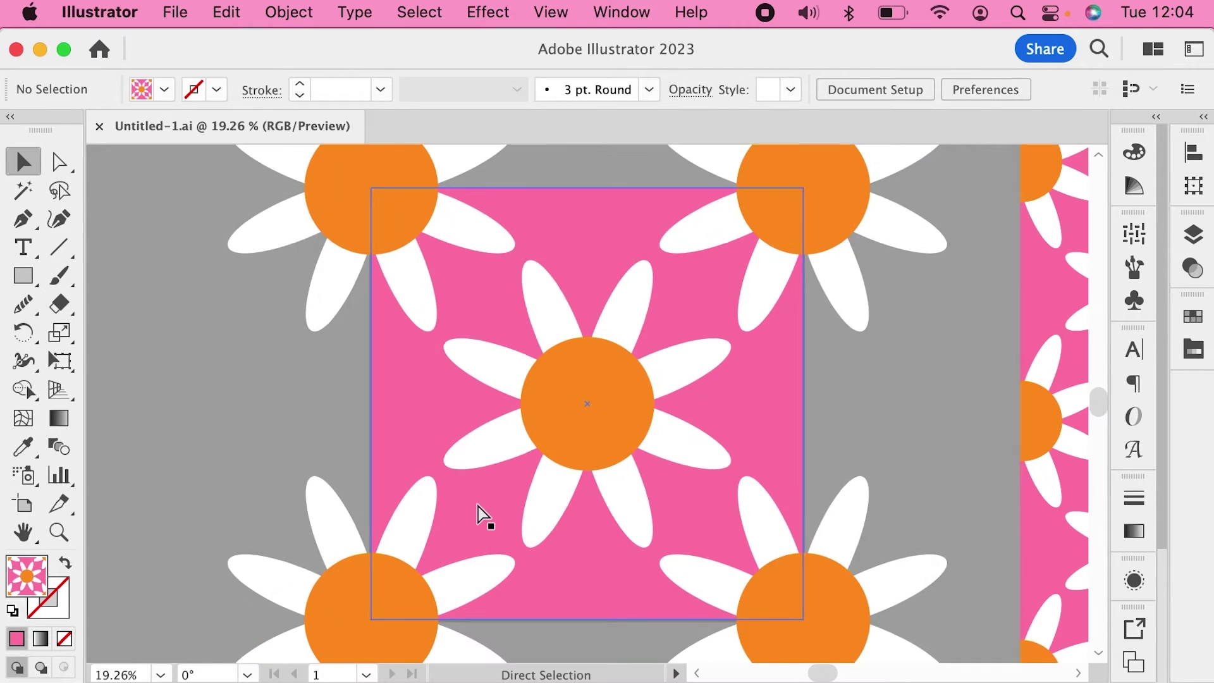
Scale the pink background rectangle uniformly to 103%.
click(425, 406)
click(919, 499)
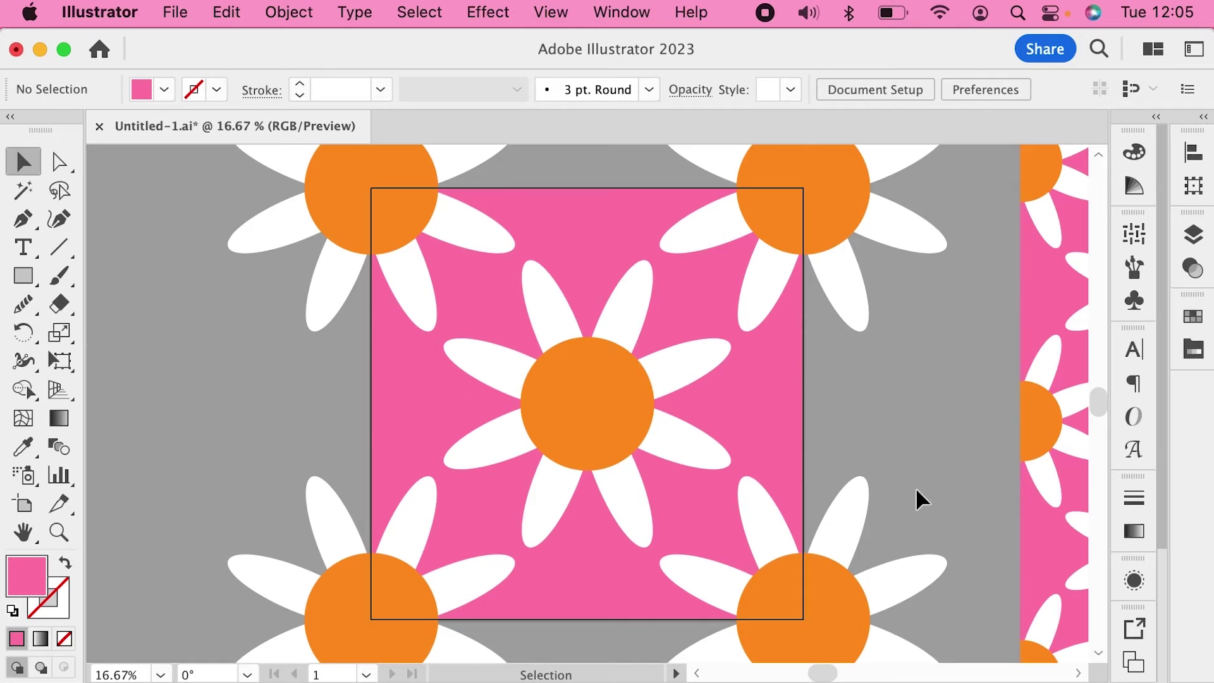
click(748, 408)
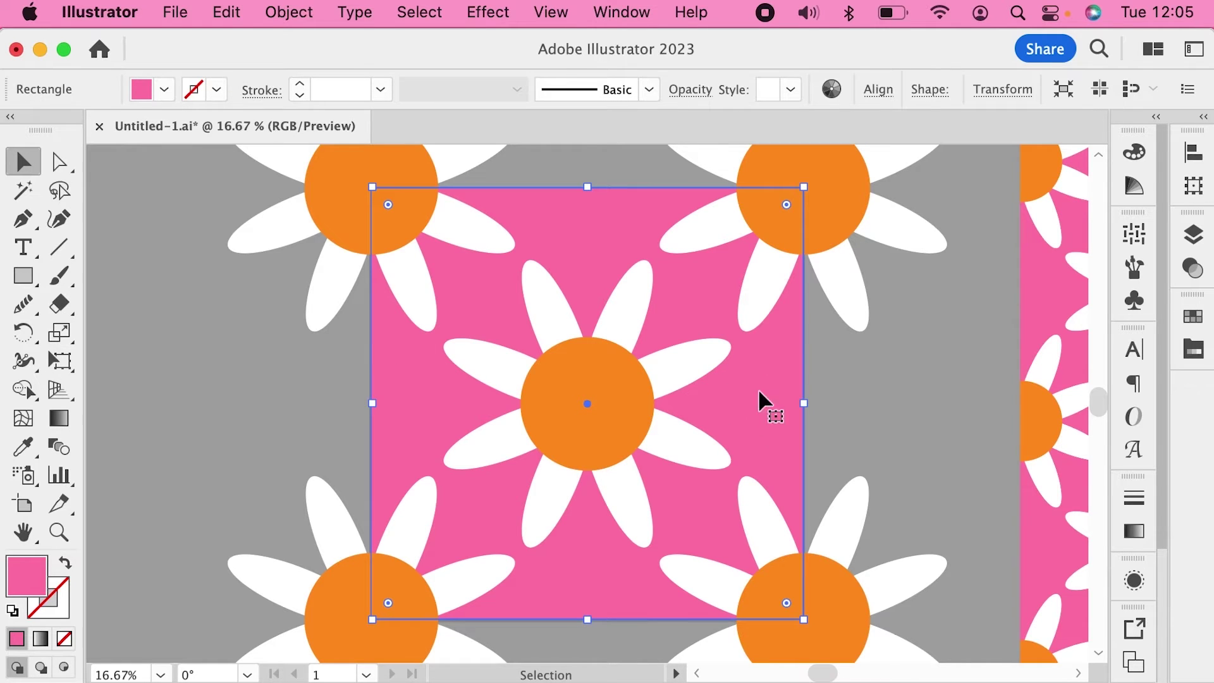
key(super+shift+s)
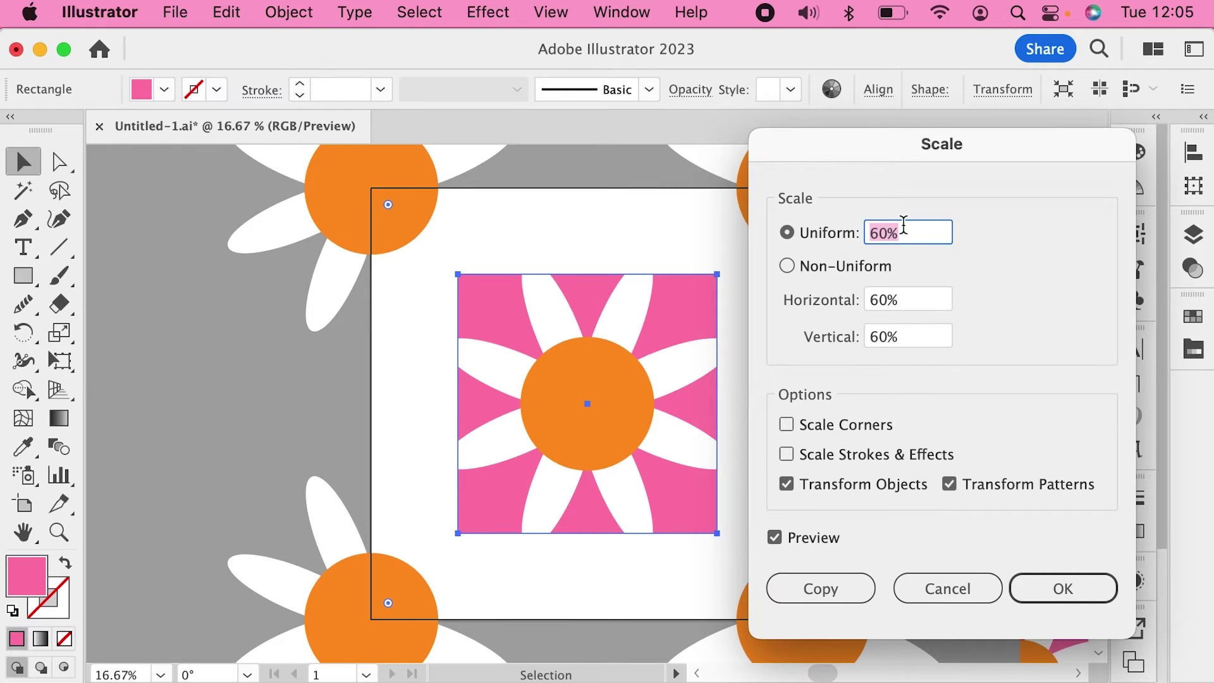
click(916, 233)
key(shift+Up)
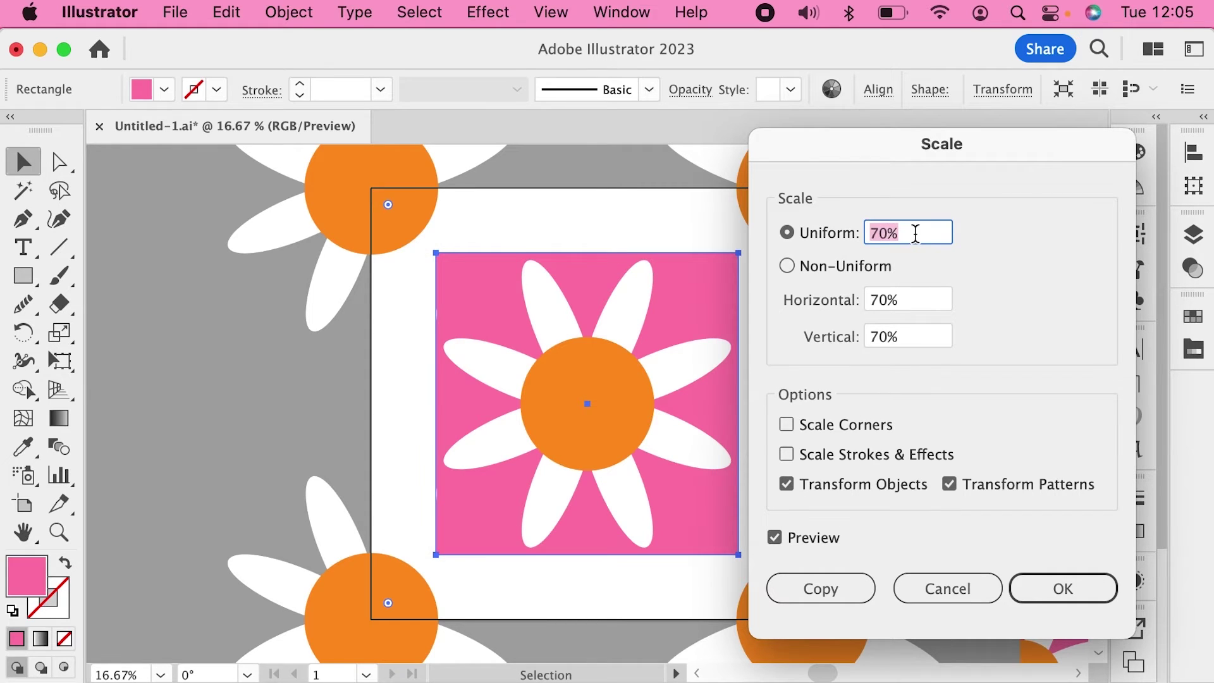
text(100)
key(Up)
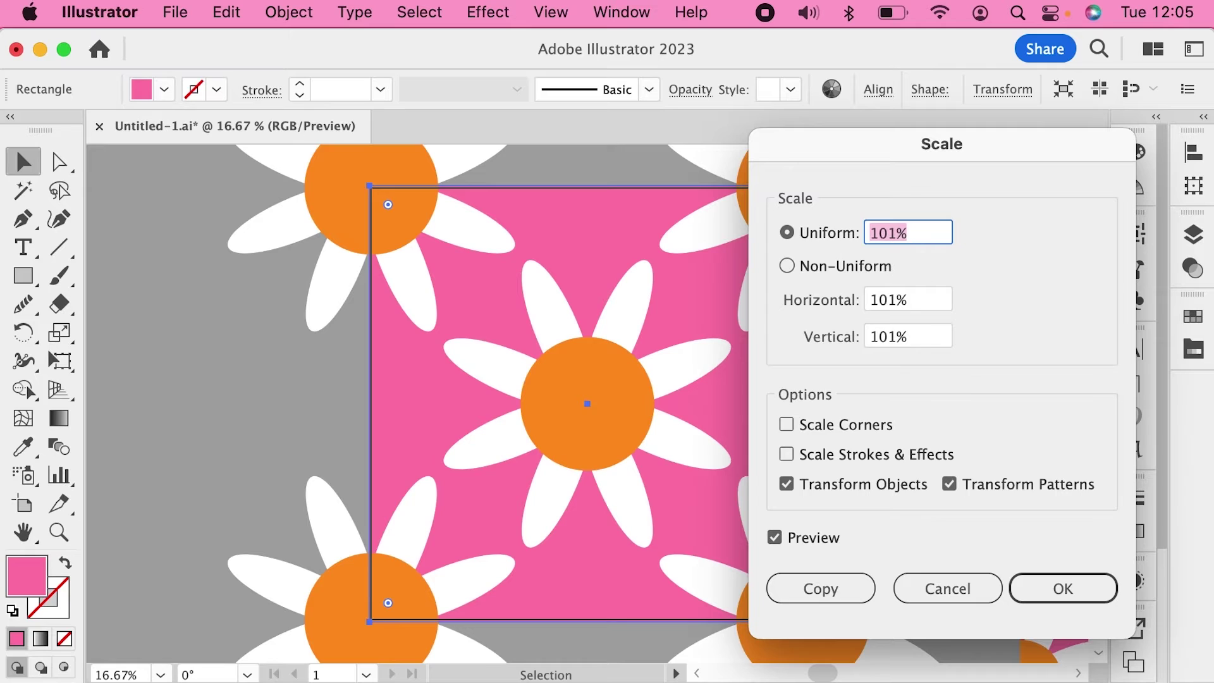
key(Up)
key(Up)
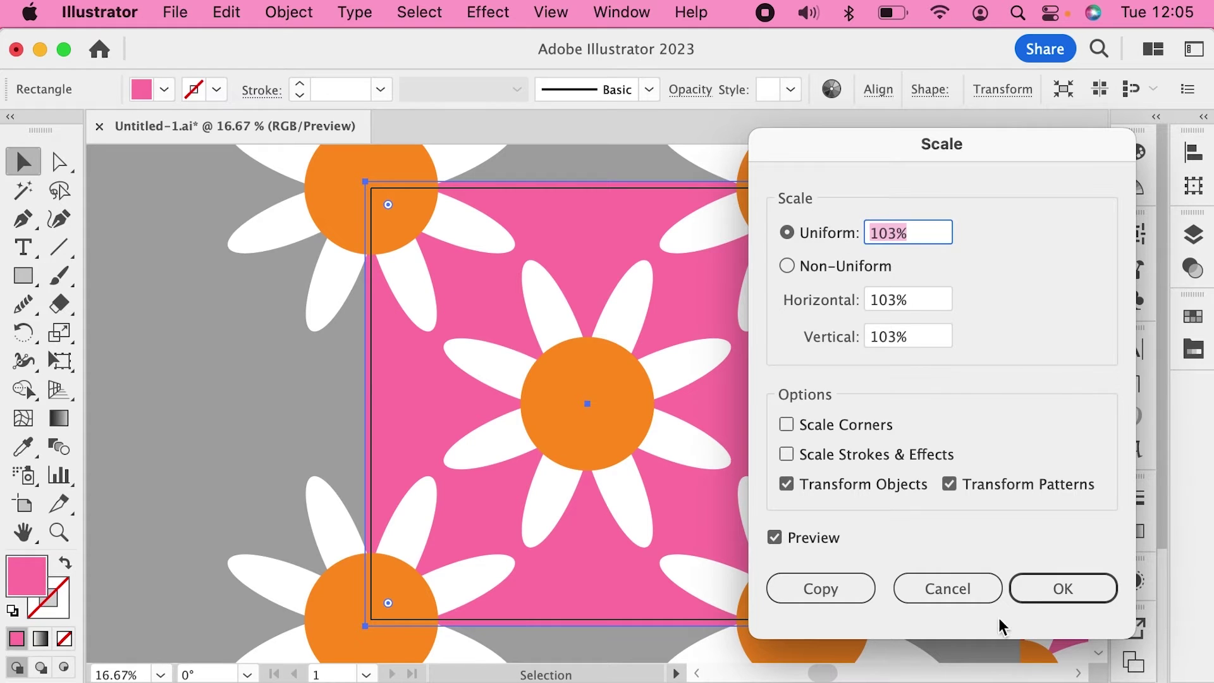
click(1089, 588)
Export the artboard with file-name prefix 2 and select 2 Daisy Tile.jpg in the folder.
key(super+alt+e)
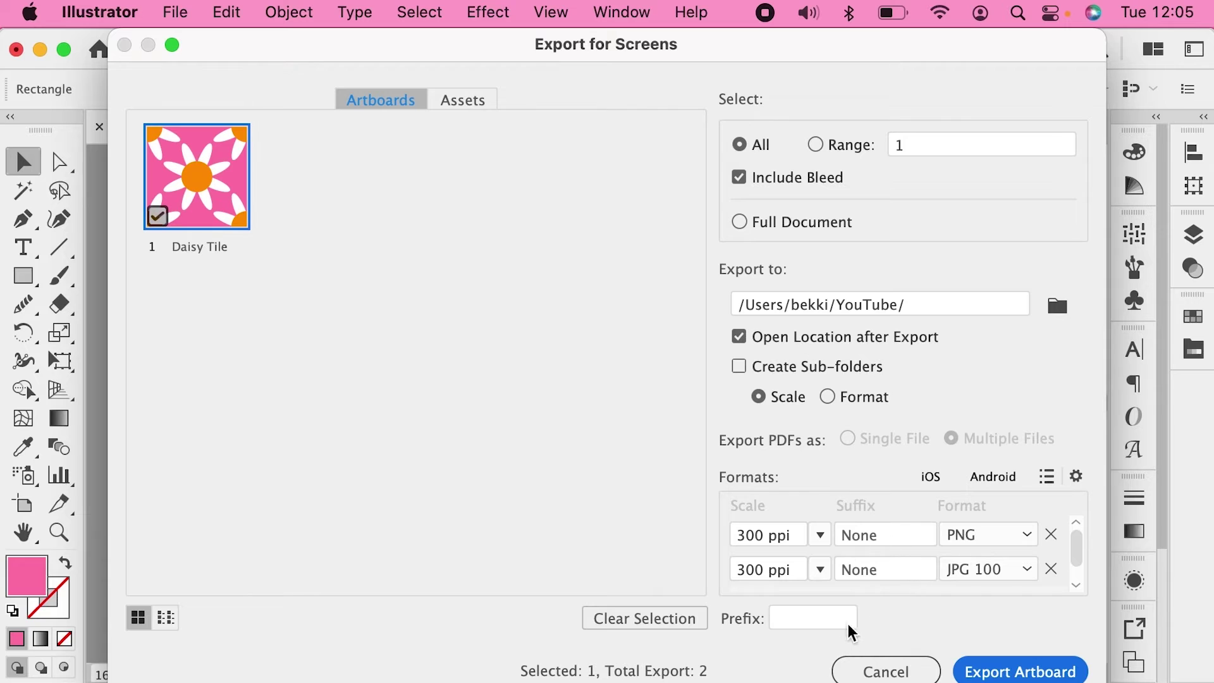
click(805, 622)
text(2)
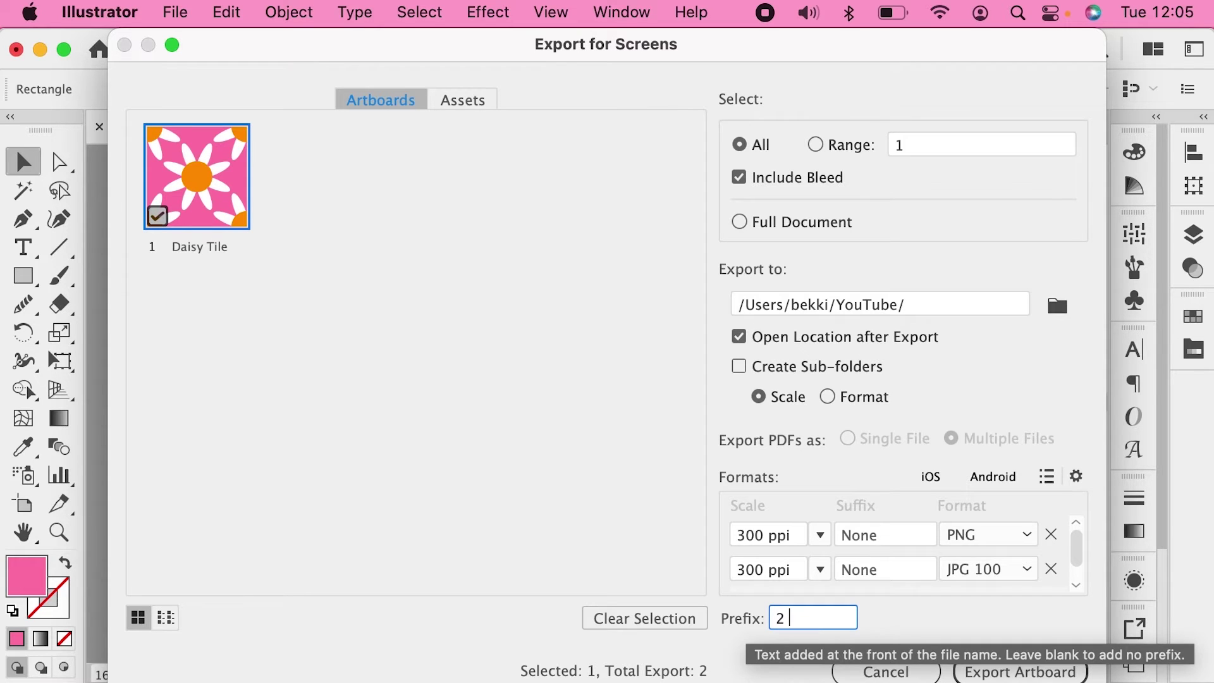
click(1040, 672)
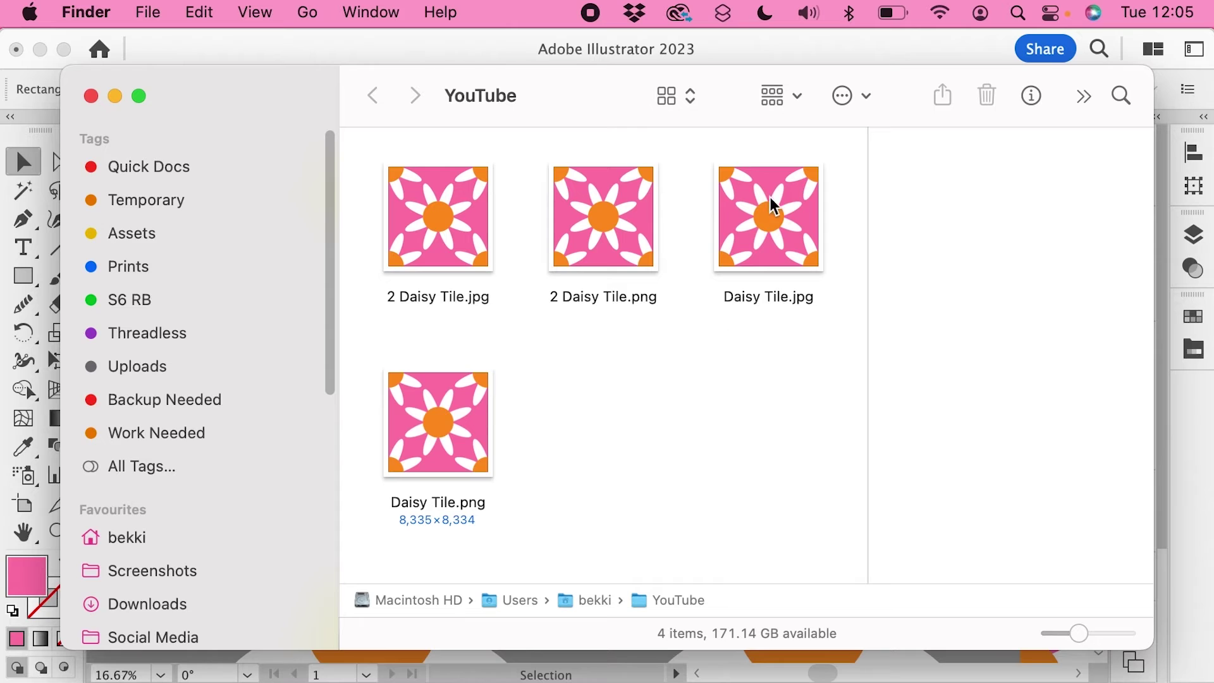
click(783, 234)
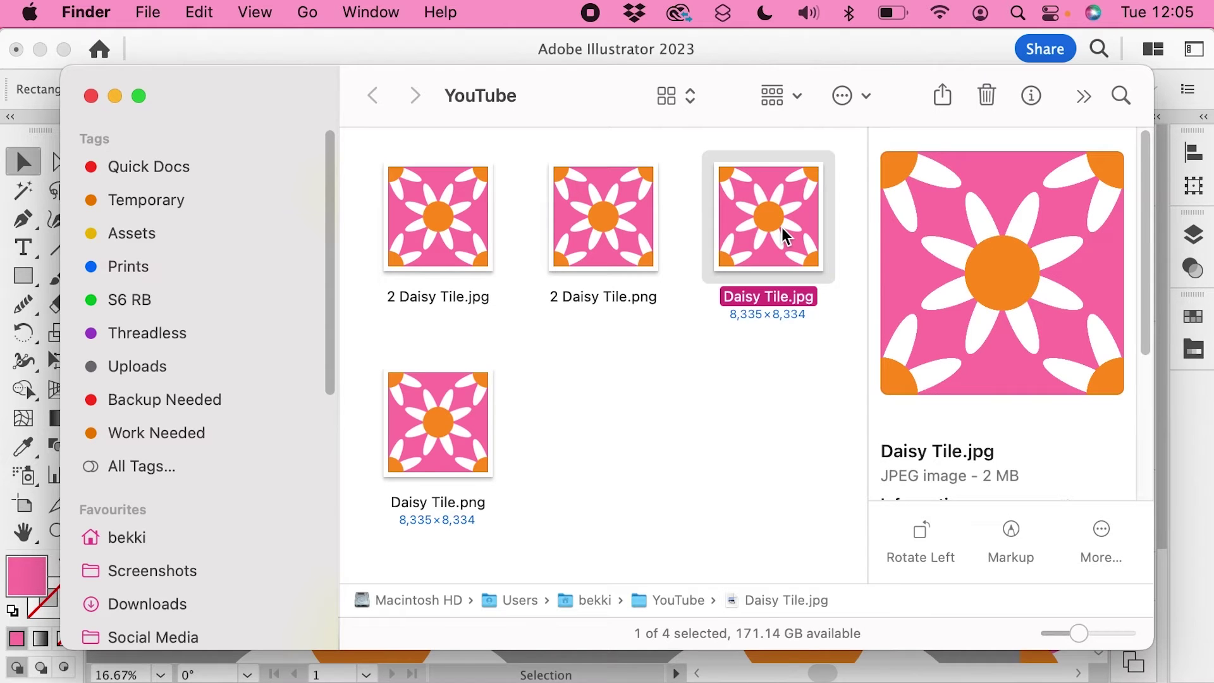
click(434, 243)
Open 2 Daisy Tile.jpg in Photoshop and save it as a new pattern.
right_click(435, 234)
mouse_move(534, 284)
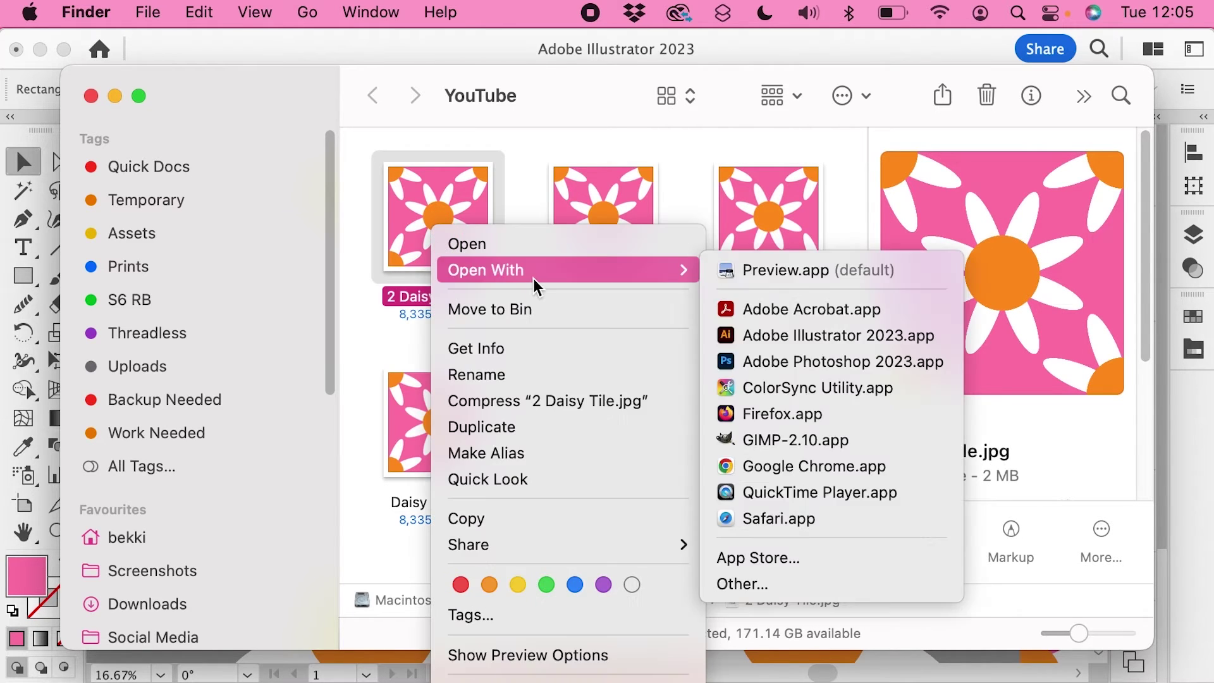
click(799, 365)
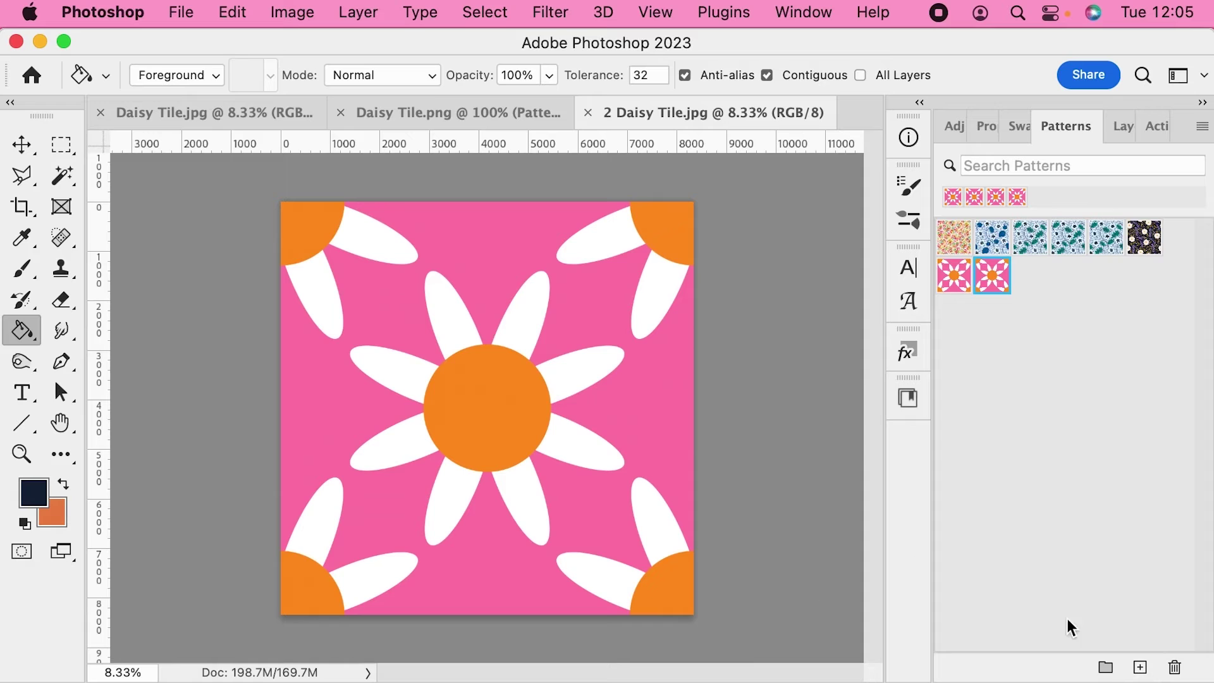
click(1025, 461)
click(1141, 668)
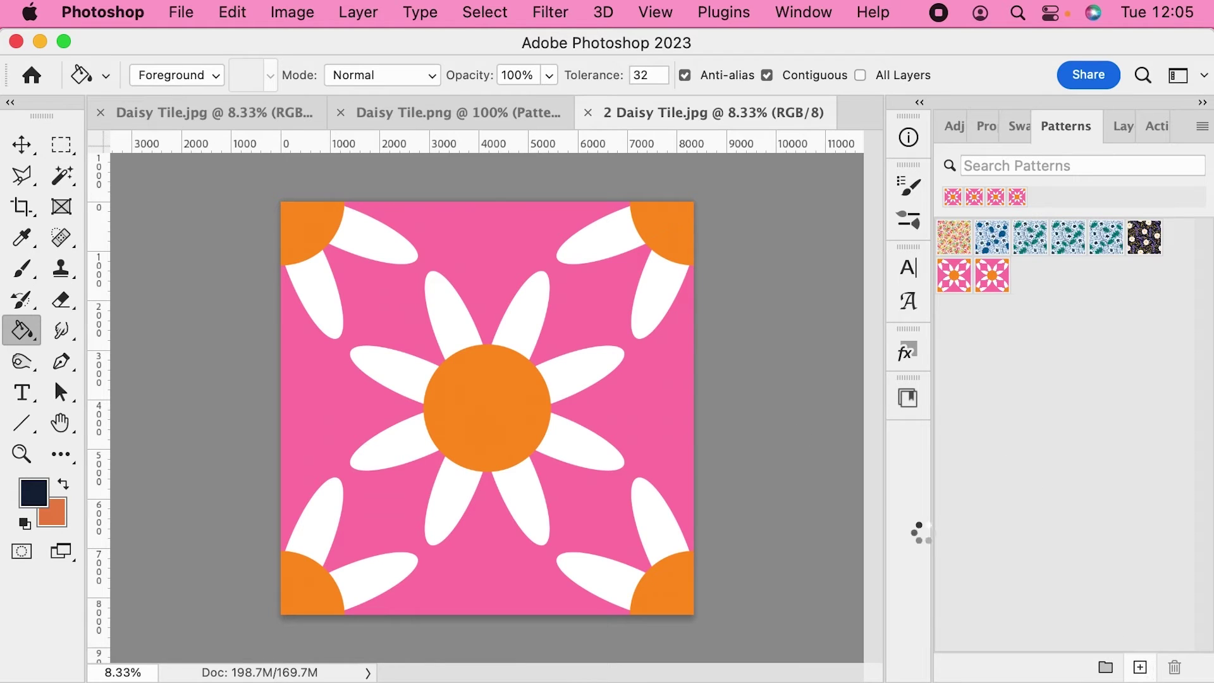
click(1113, 470)
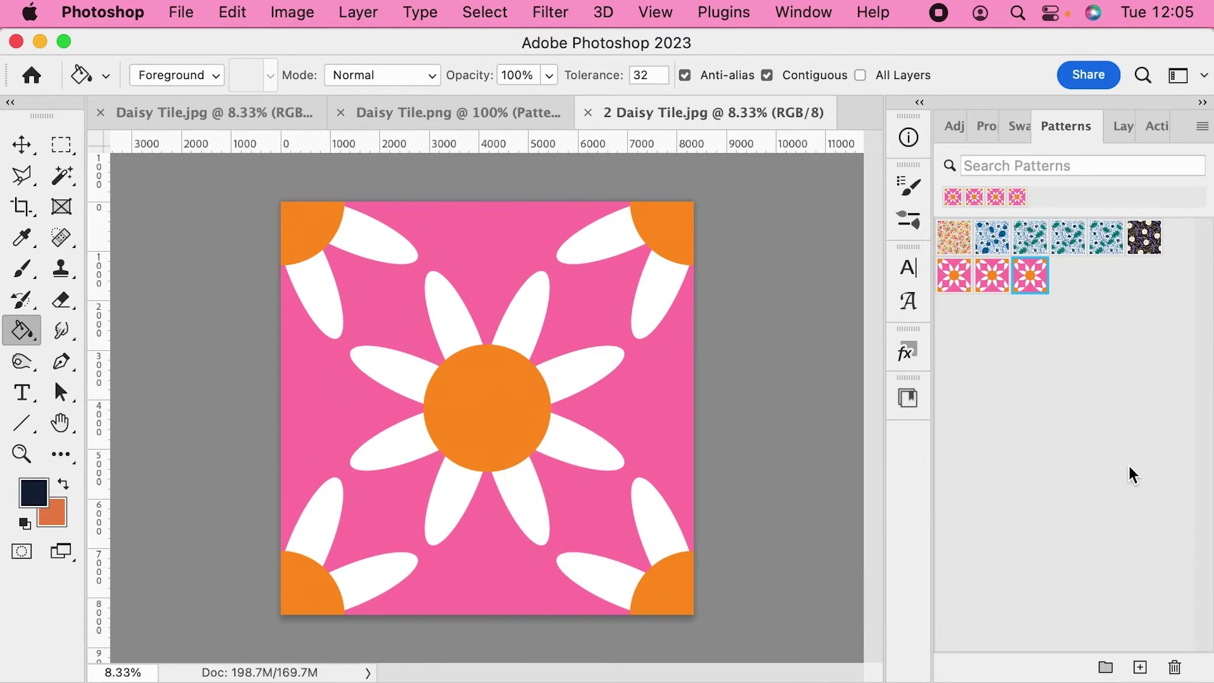
Apply the new daisy pattern to Daisy Tile.png's Pattern Fill 1 layer.
click(456, 103)
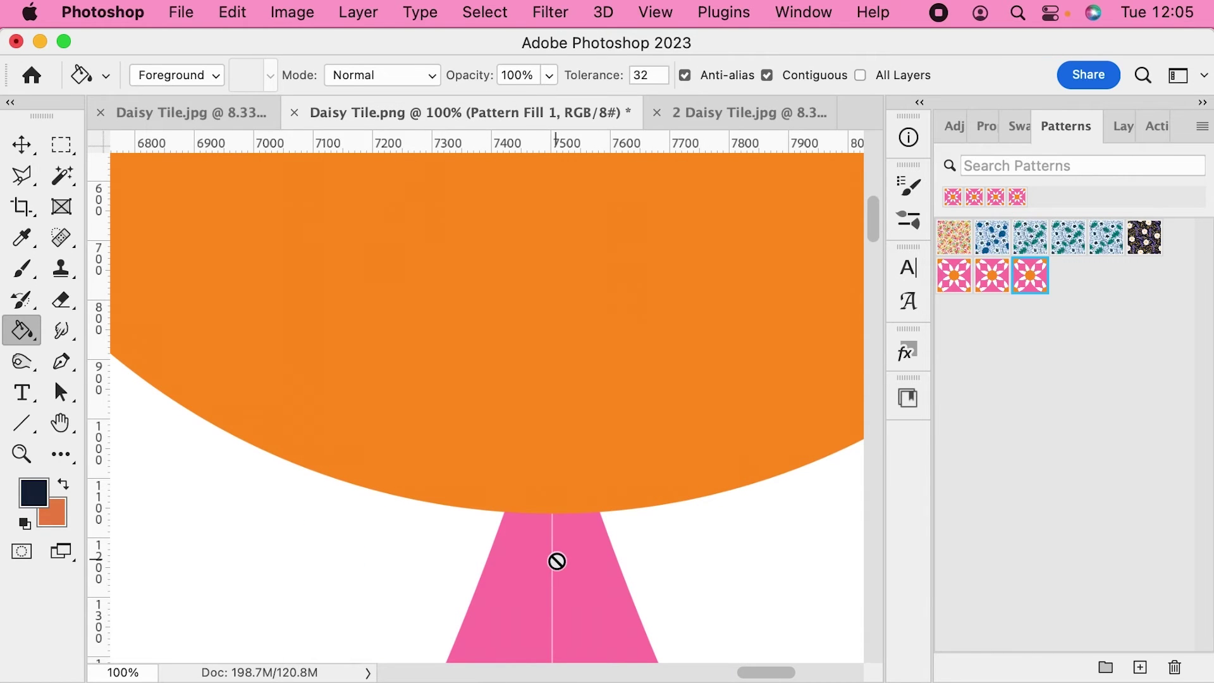
click(1123, 125)
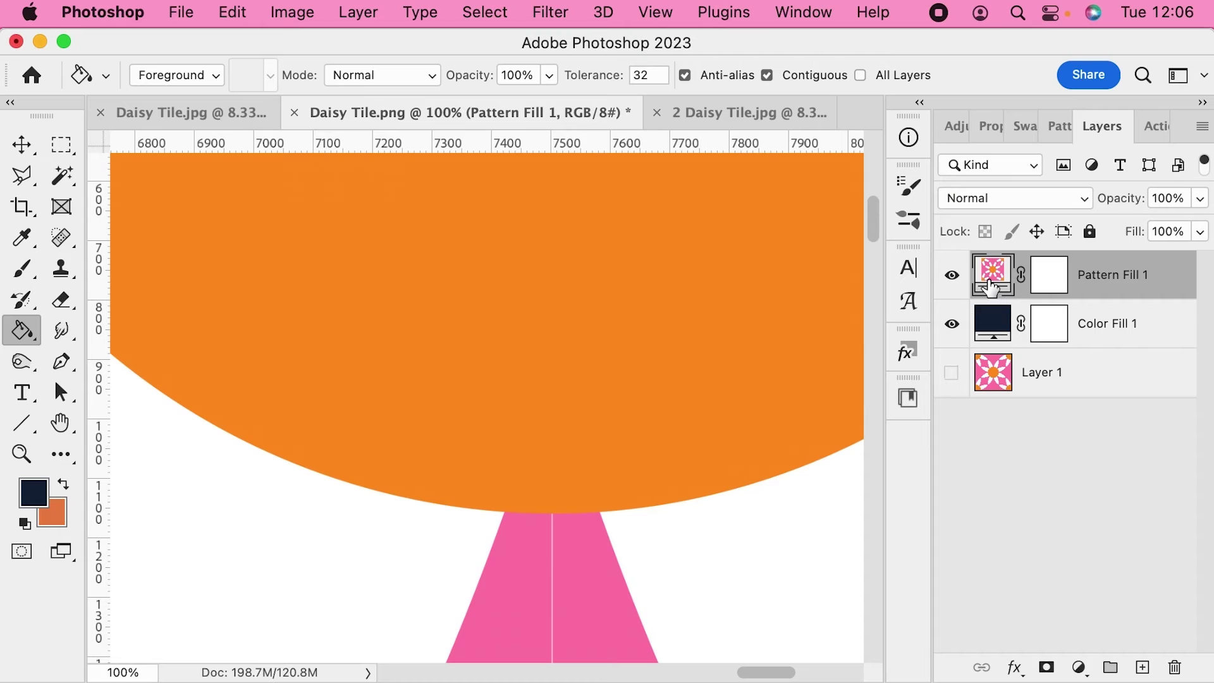
click(1059, 125)
click(1030, 274)
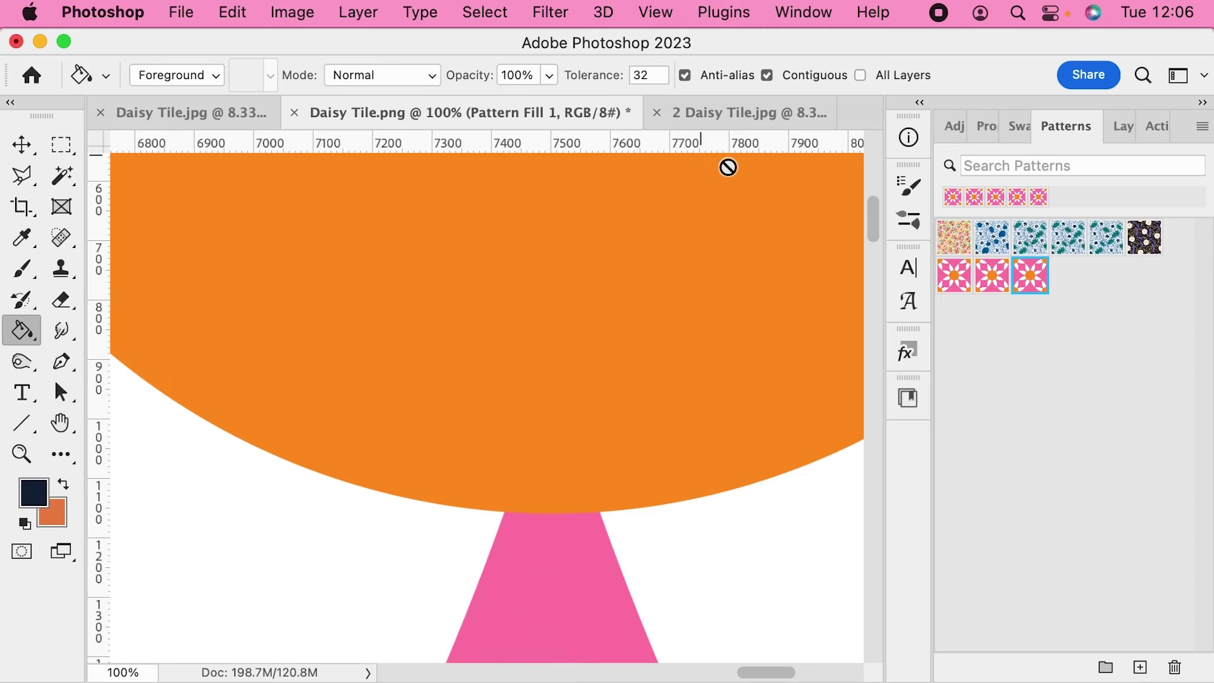
Compare by switching Pattern Fill 1 back to the earlier daisy pattern, then select 2 Daisy Tile.png.
click(718, 117)
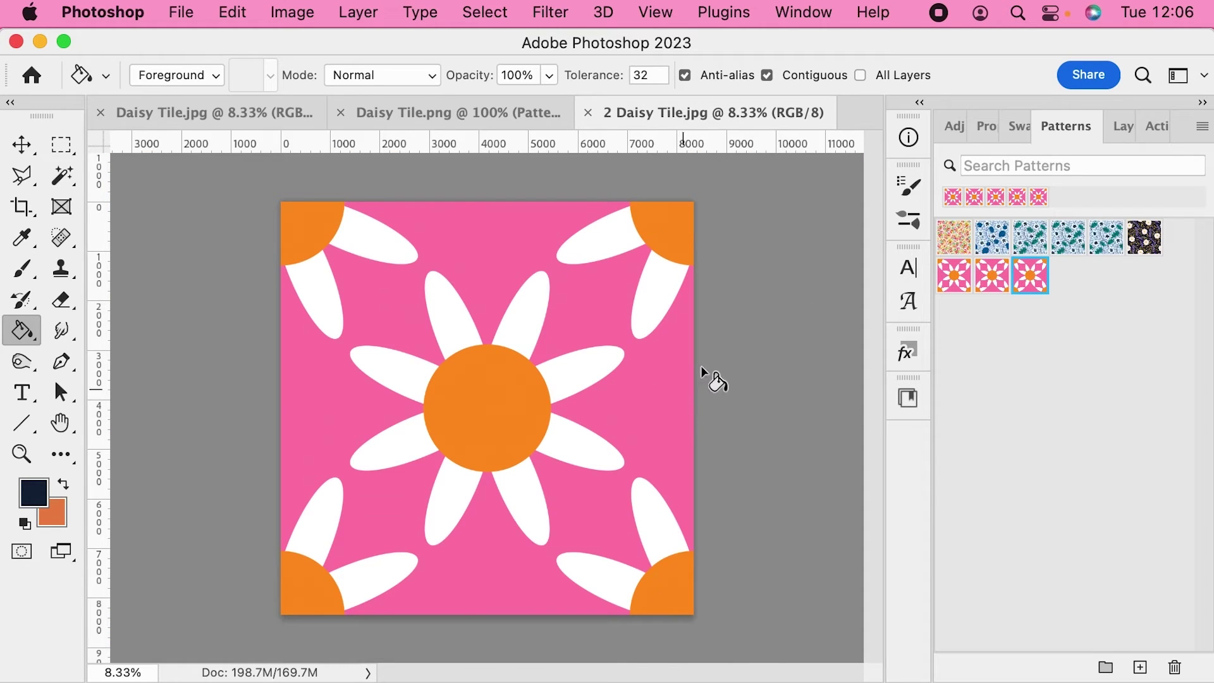
click(499, 117)
scroll(609, 350, up, 10)
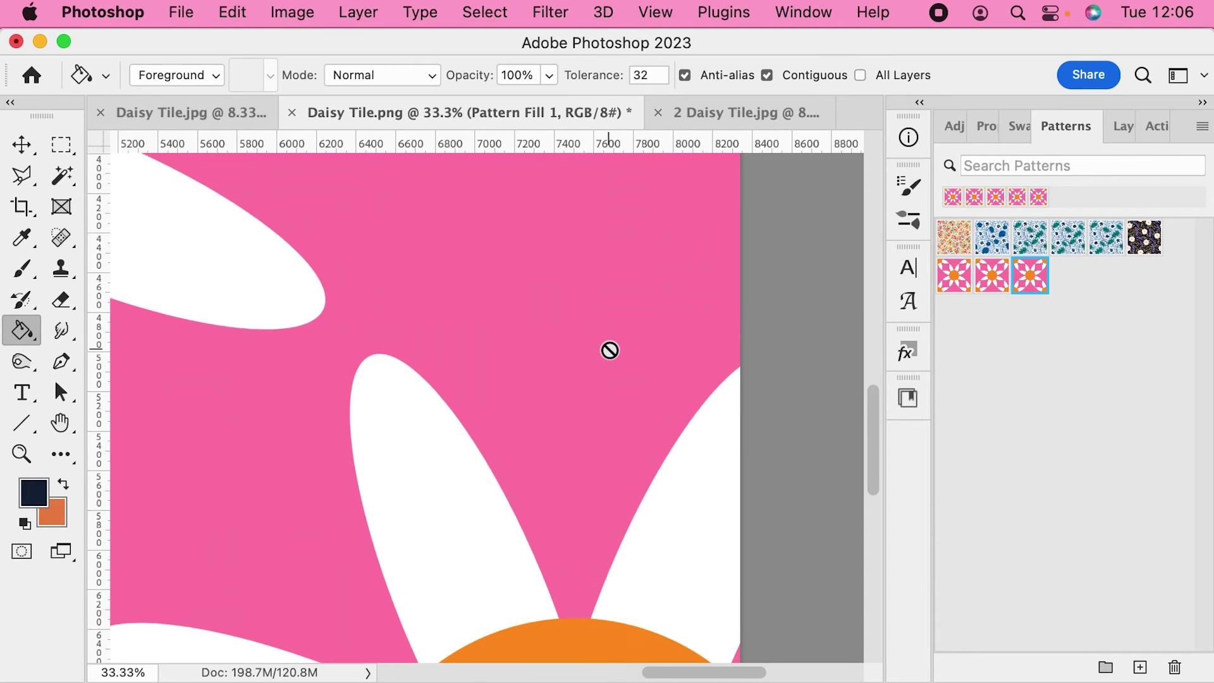
click(996, 291)
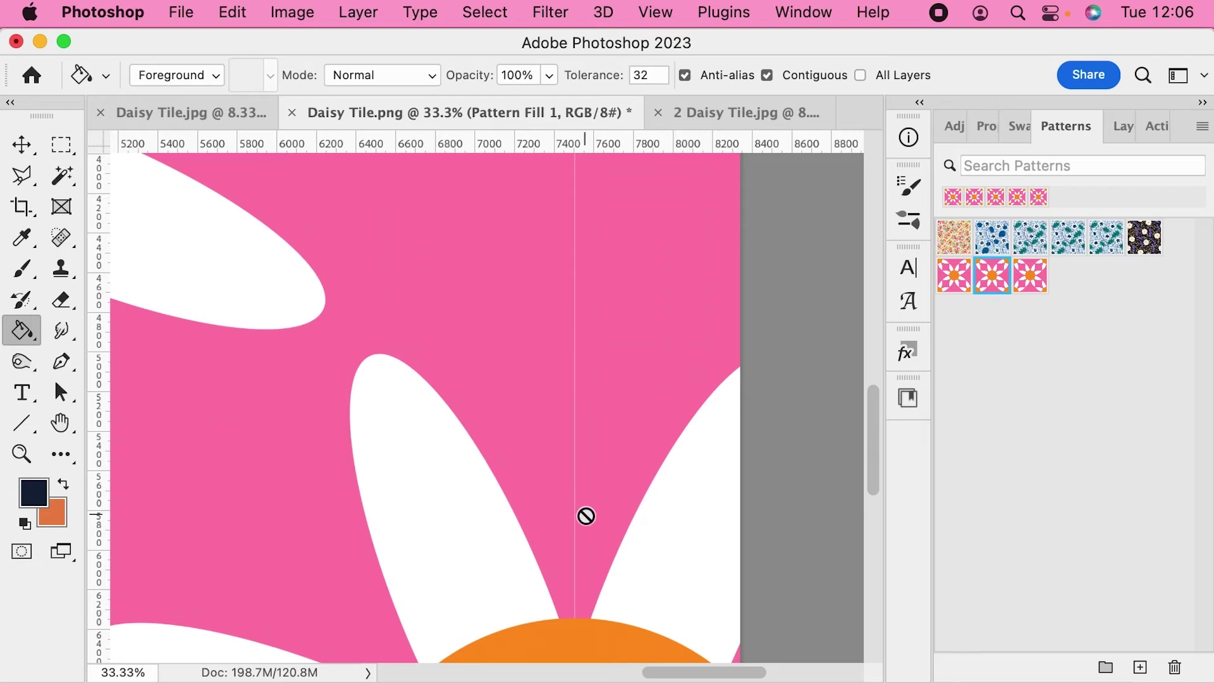
click(738, 114)
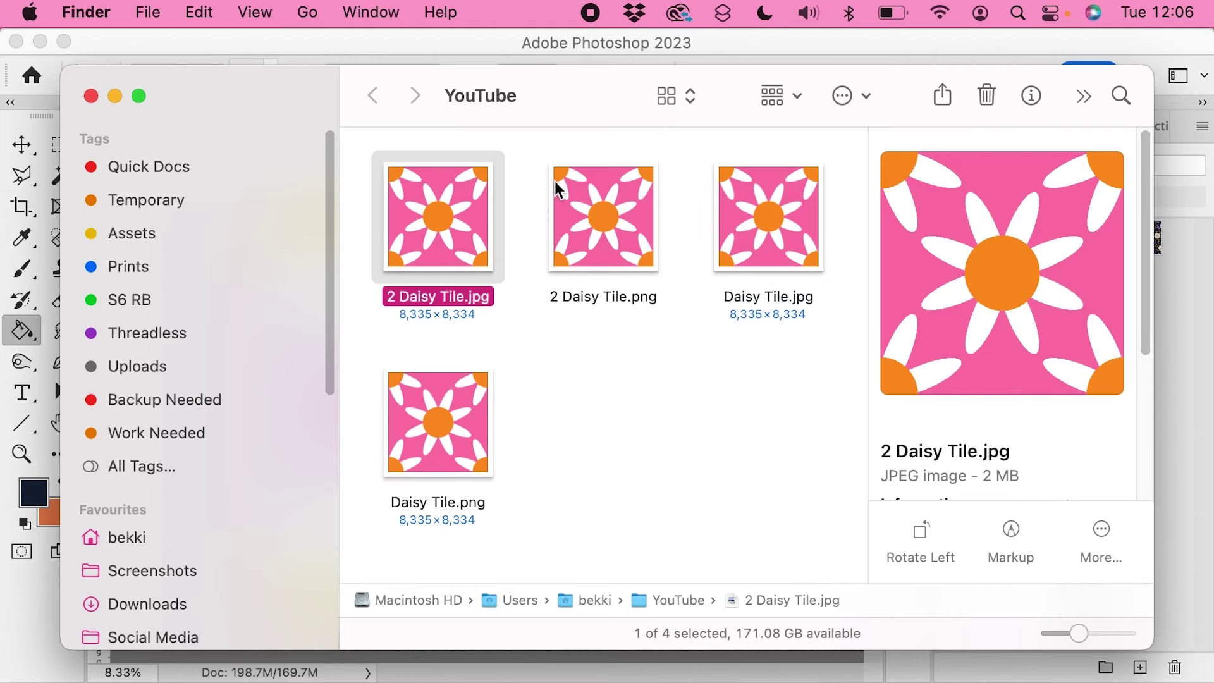
click(615, 204)
Open 2 Daisy Tile.png in Photoshop and save it as a pattern with its default name.
right_click(613, 200)
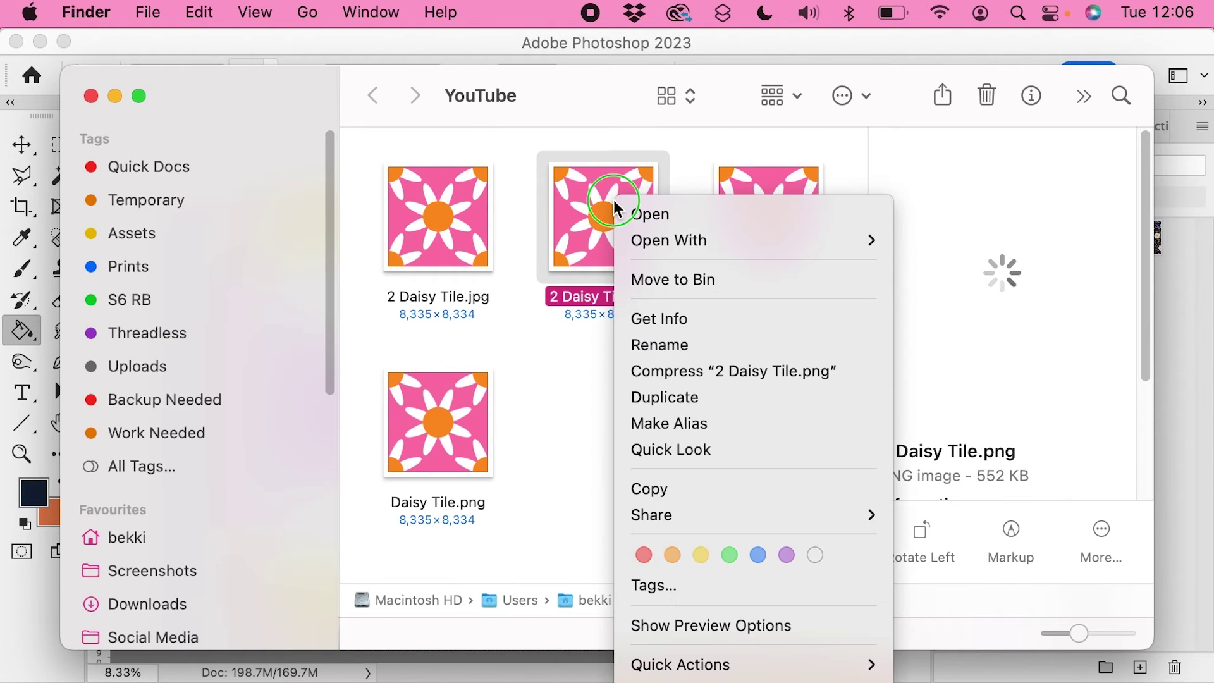
mouse_move(657, 241)
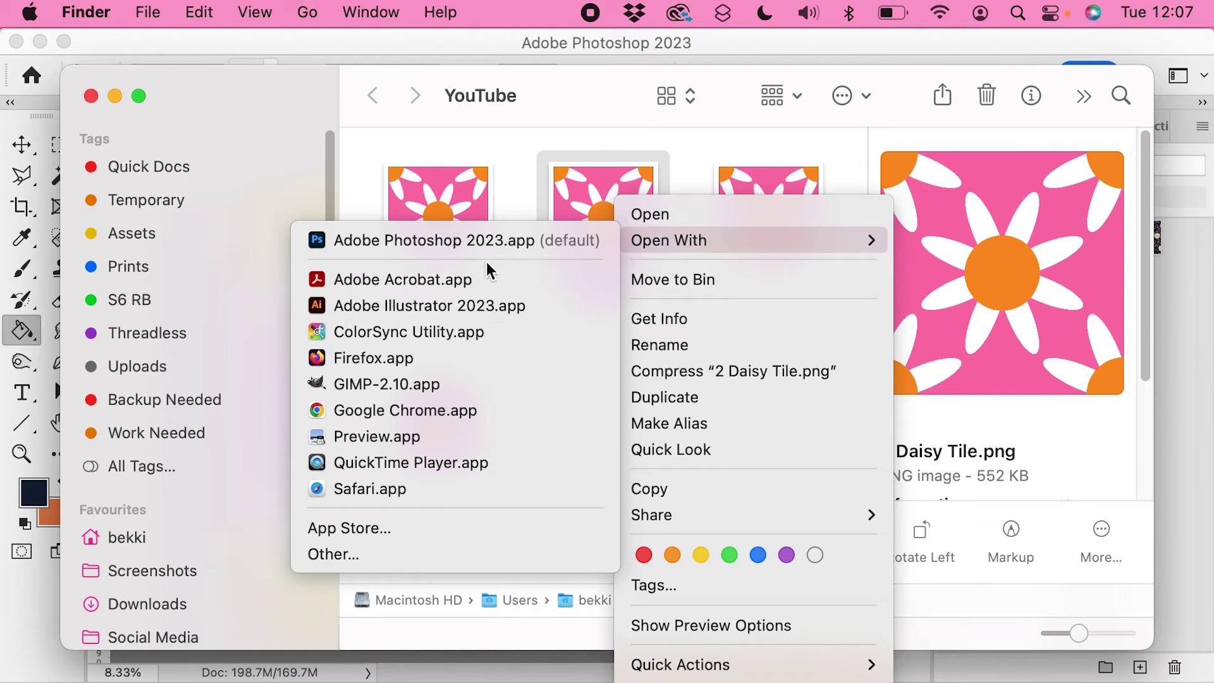
click(472, 245)
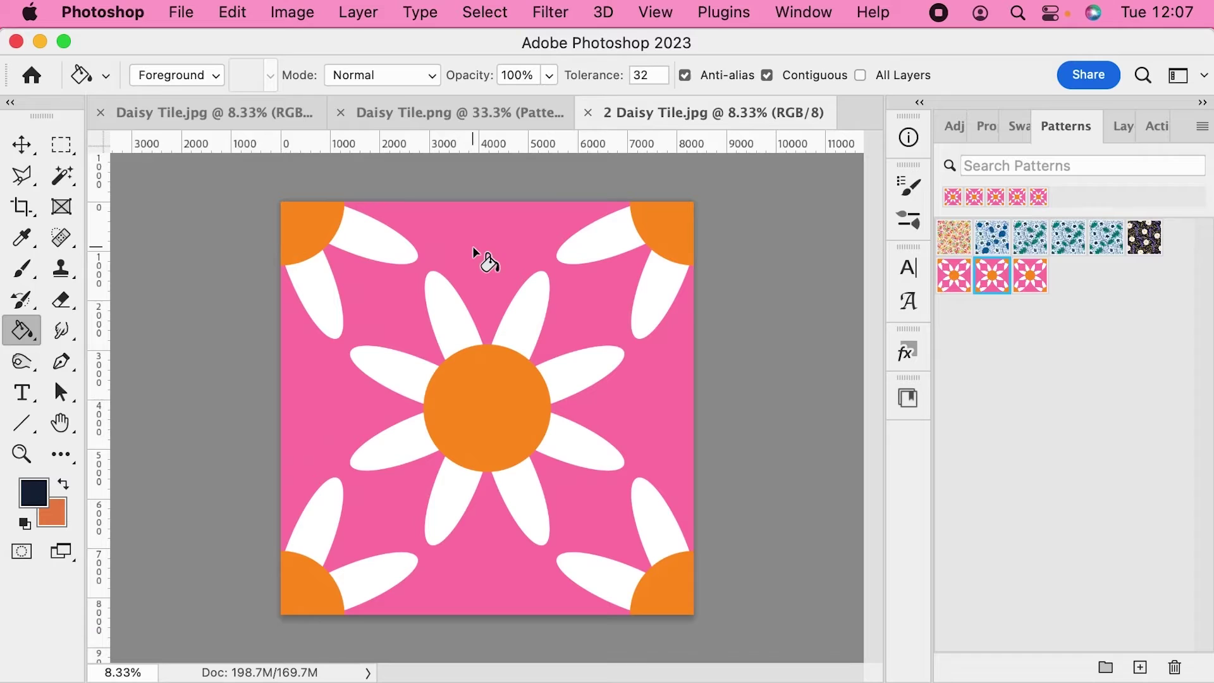
click(1140, 668)
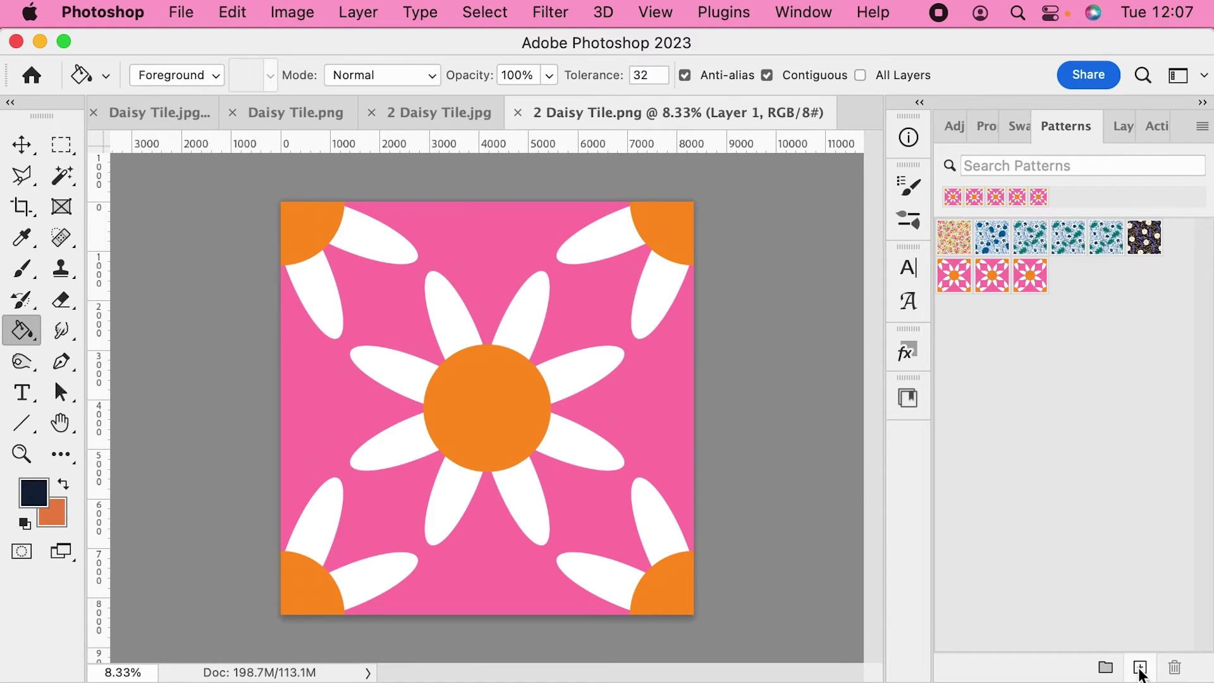
click(1130, 484)
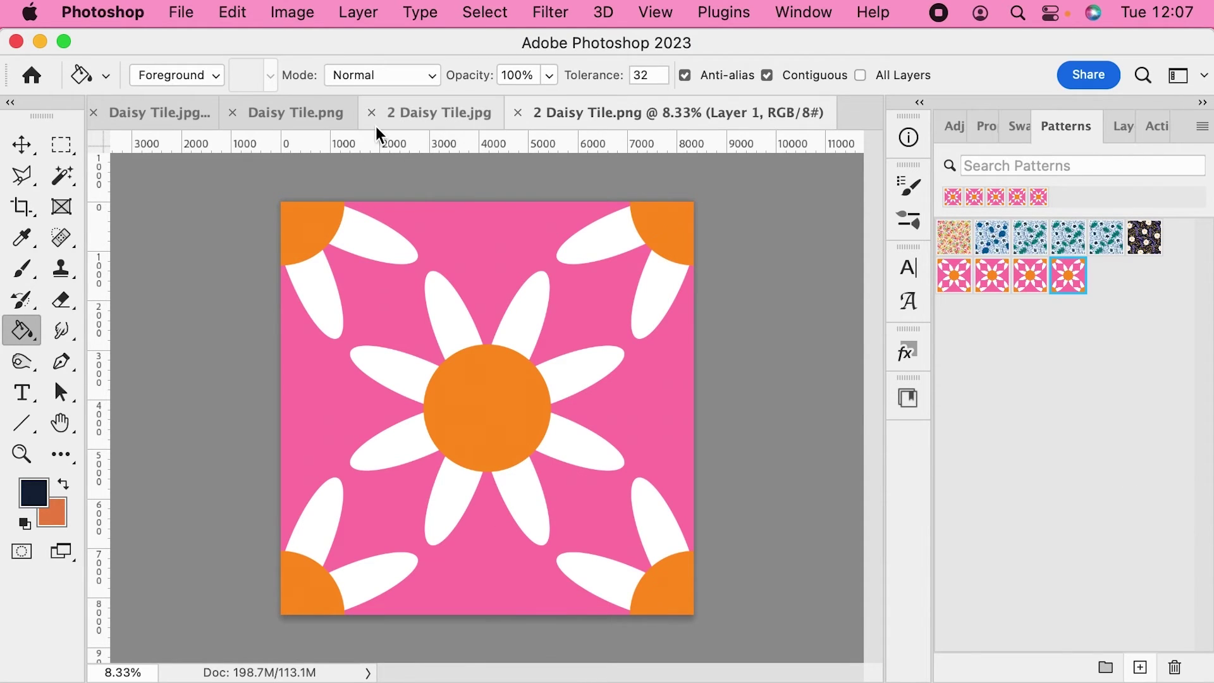
Apply the newest daisy pattern to Daisy Tile.png's Pattern Fill 1, then select the original Daisy Tile.png.
click(267, 111)
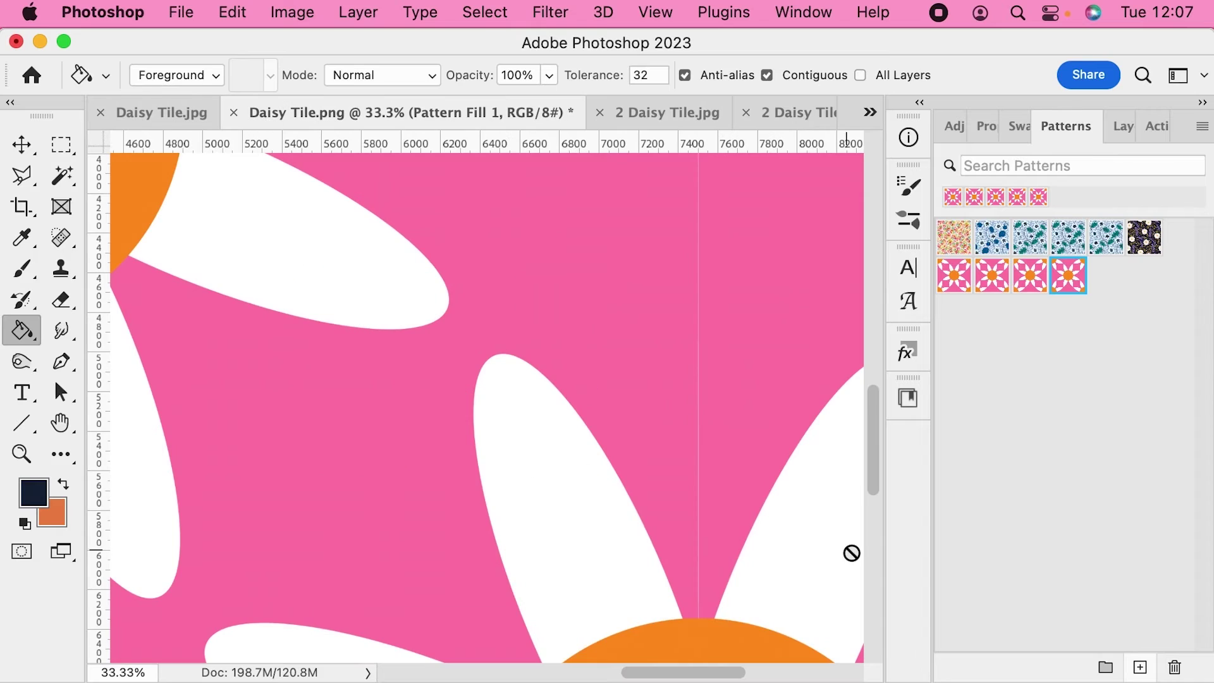
click(1074, 284)
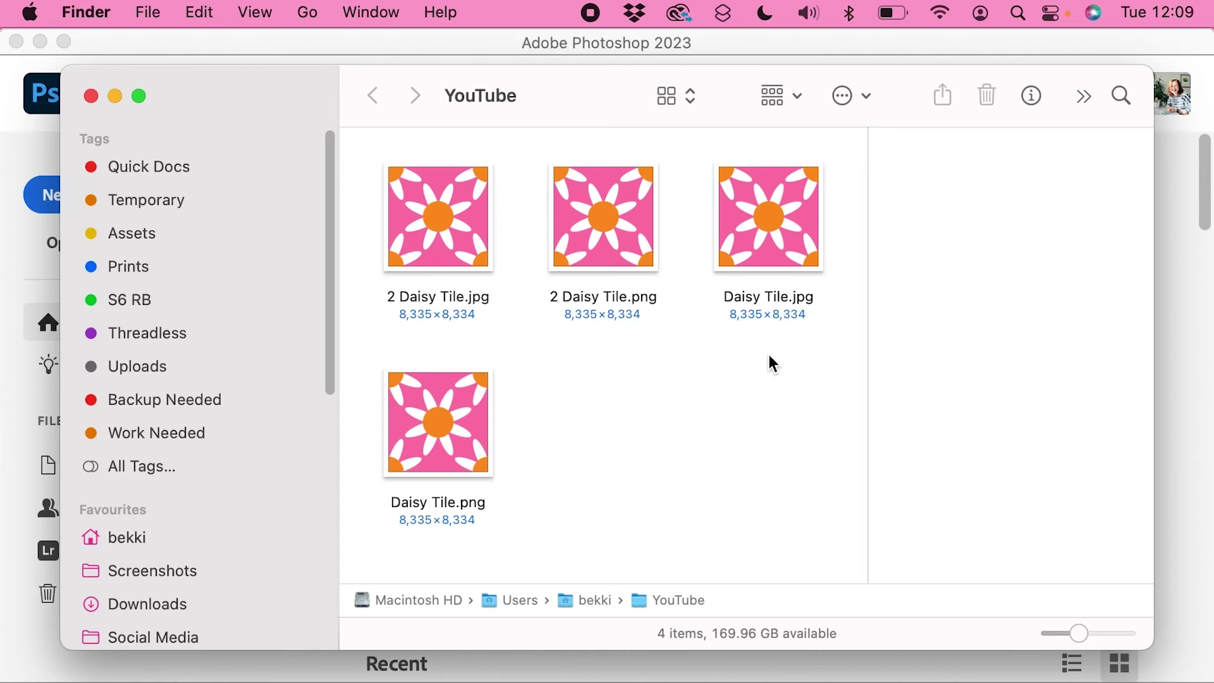
click(430, 416)
right_click(431, 416)
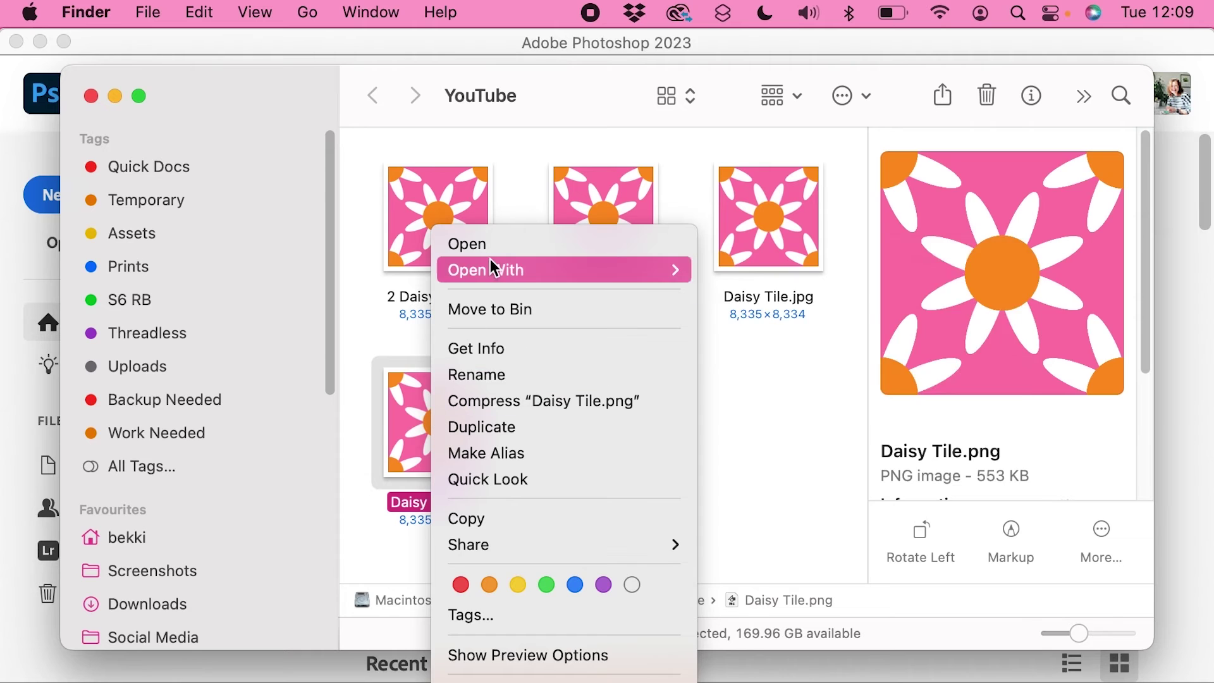
Open Daisy Tile.png and apply Offset of +100 horizontal, +100 vertical with Wrap Around.
mouse_move(493, 270)
click(804, 265)
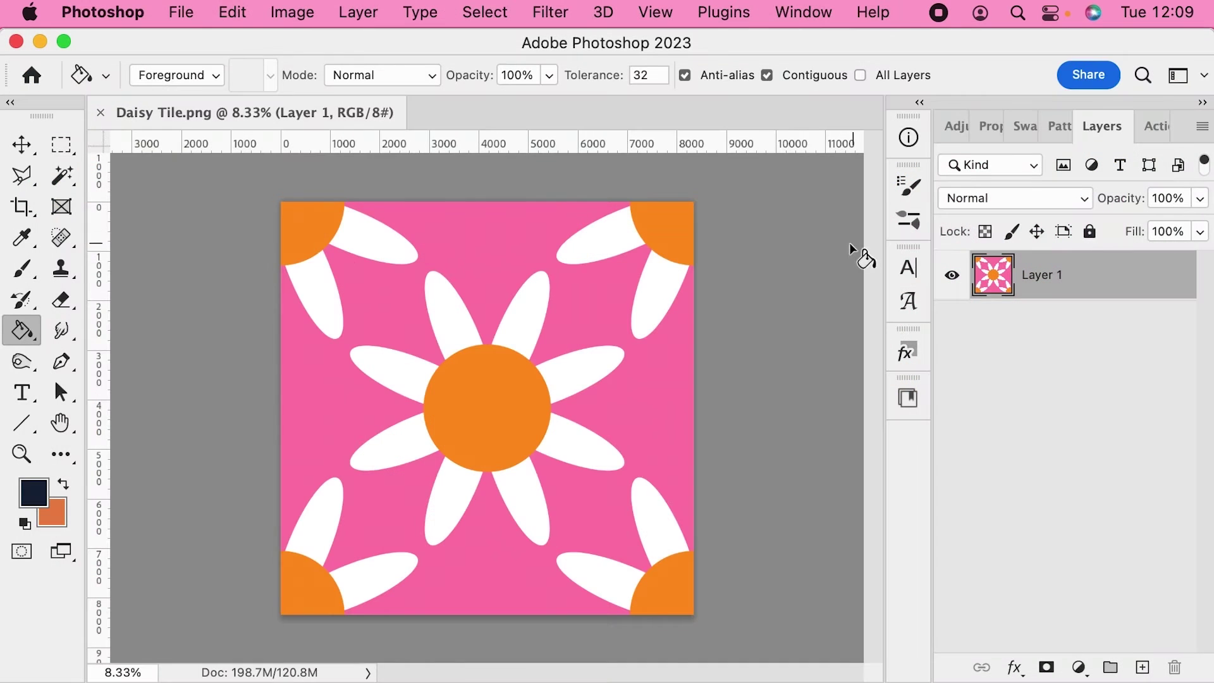
click(556, 14)
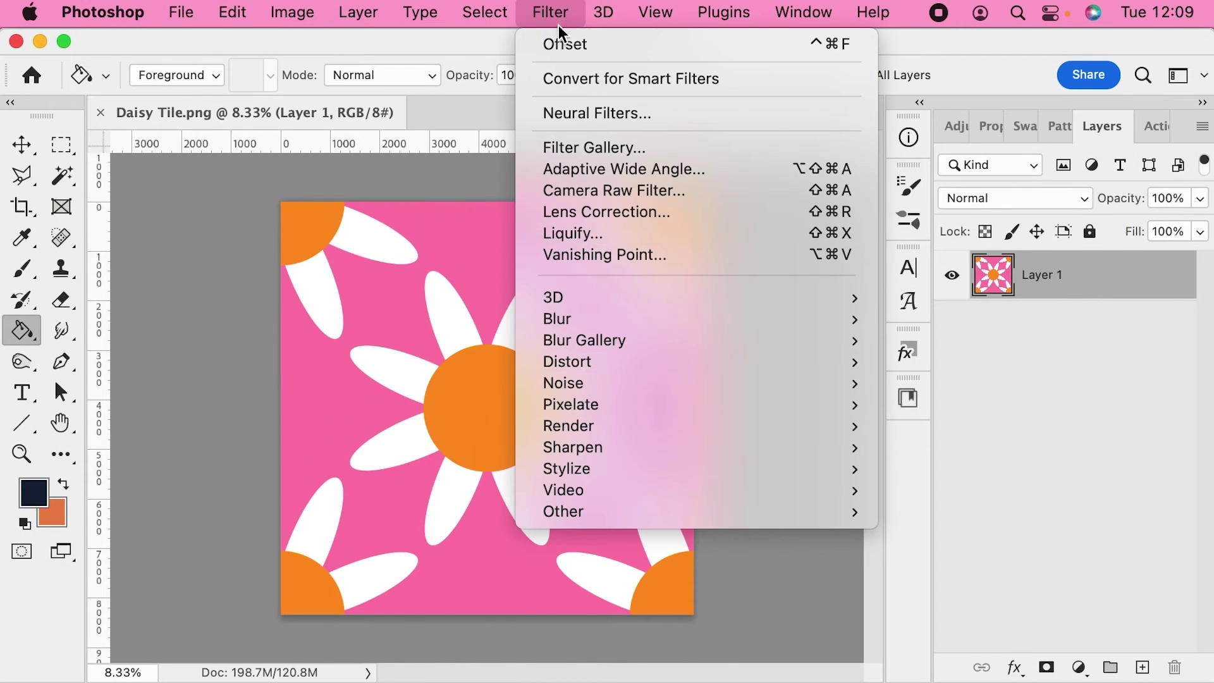
mouse_move(616, 512)
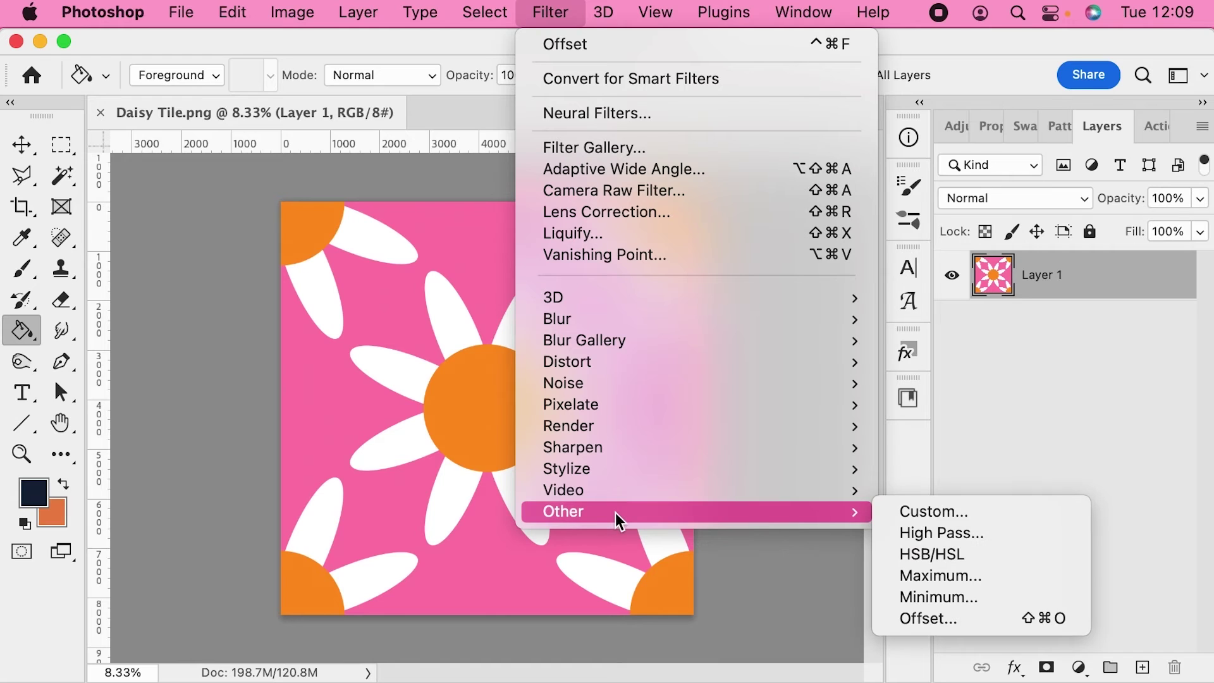
click(938, 620)
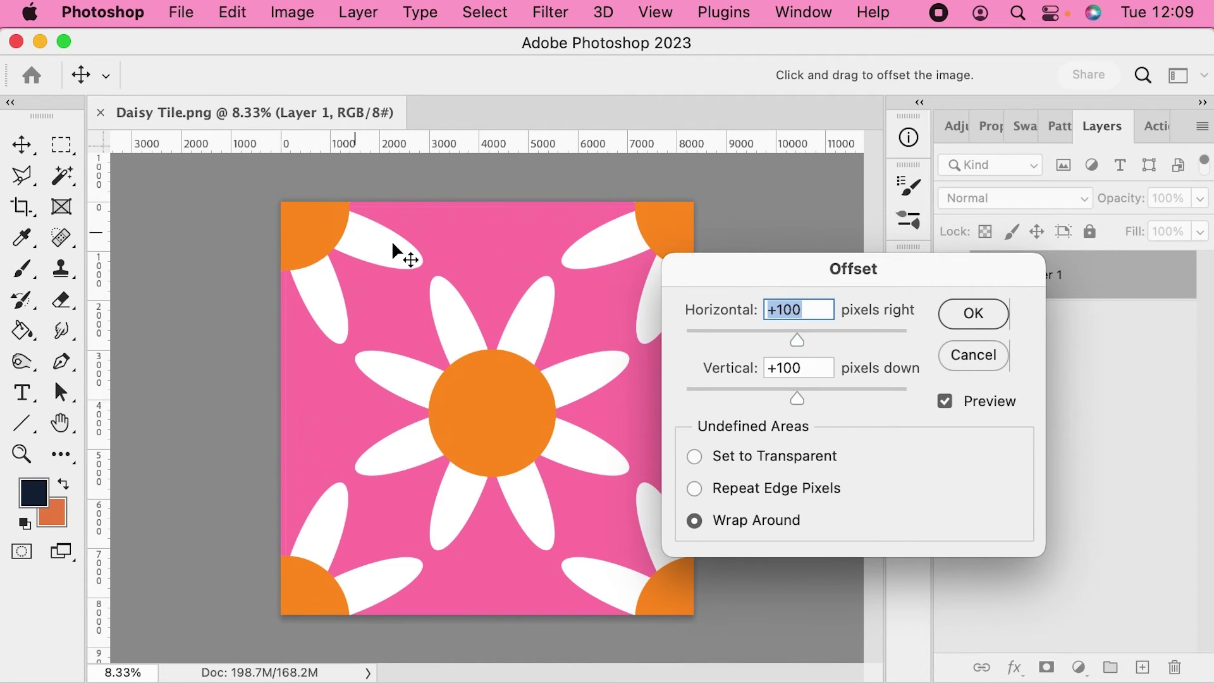
click(963, 313)
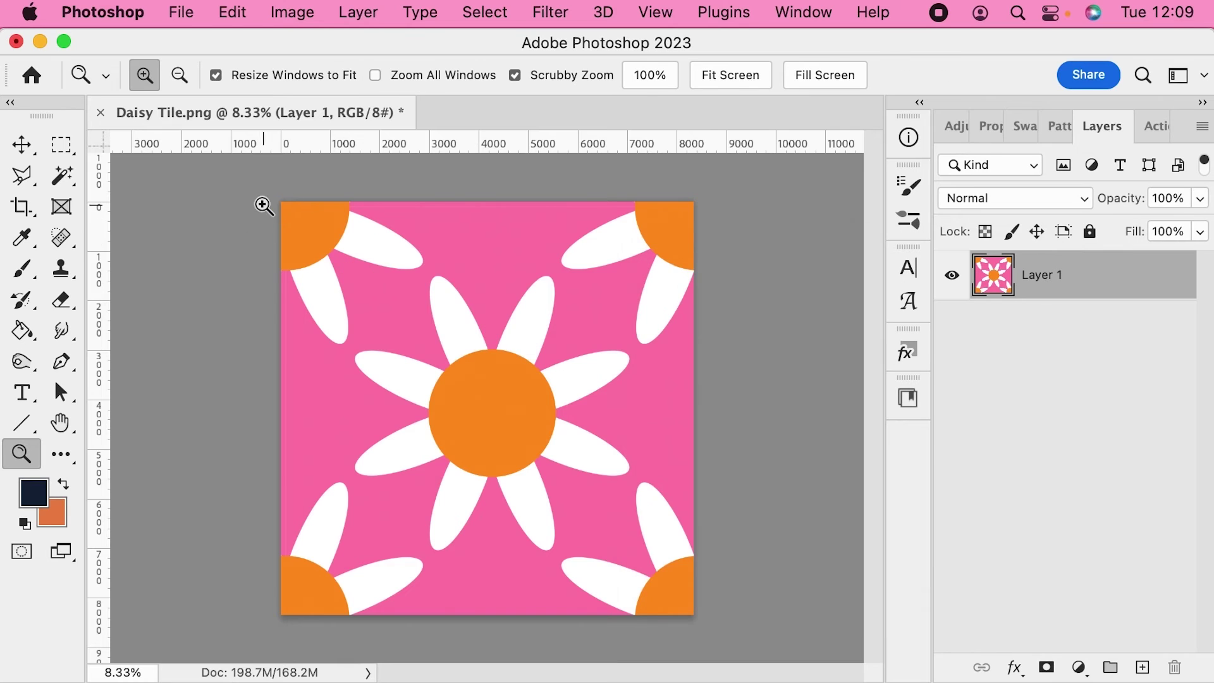
Zoom on the top-left corner and set a dark navy Color Fill 1 beneath Layer 1.
drag(263, 203, 400, 290)
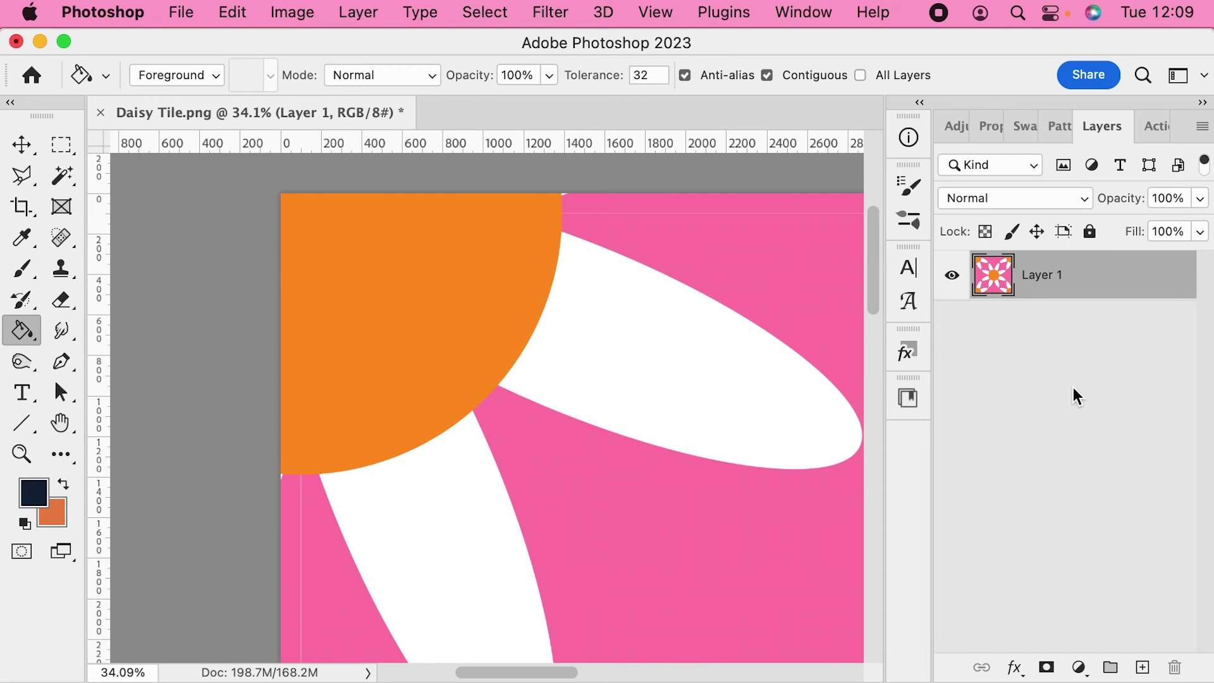
drag(1116, 278, 1125, 349)
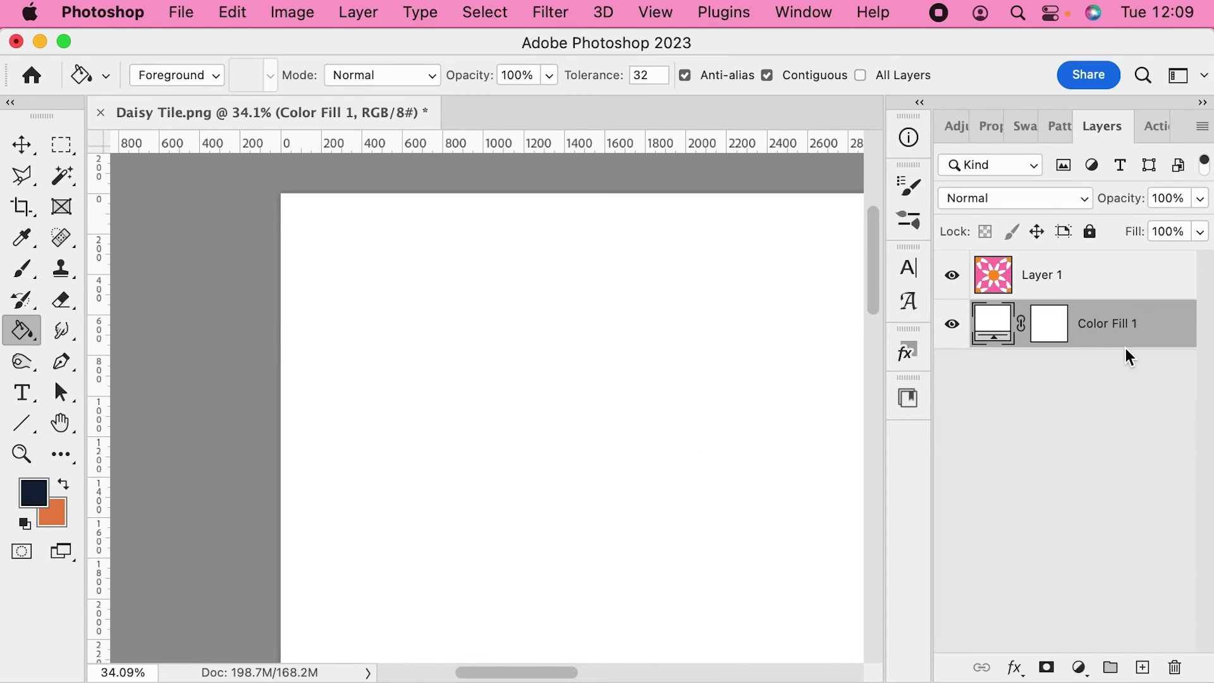
click(1026, 128)
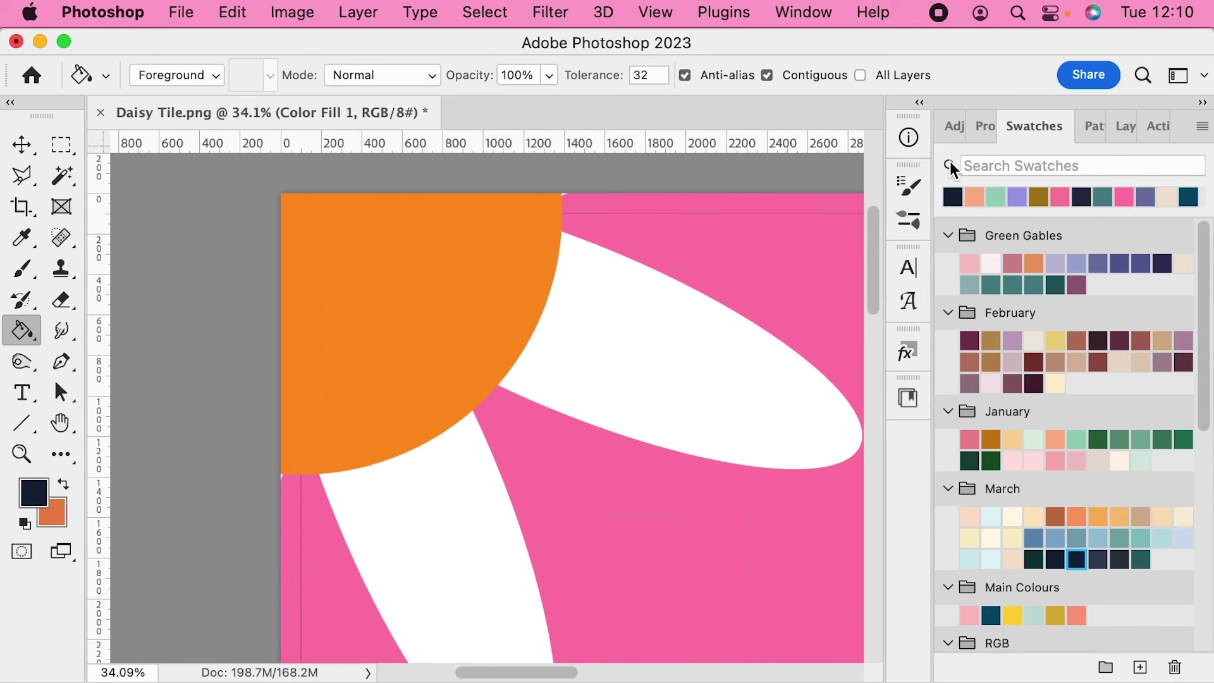
key(F7)
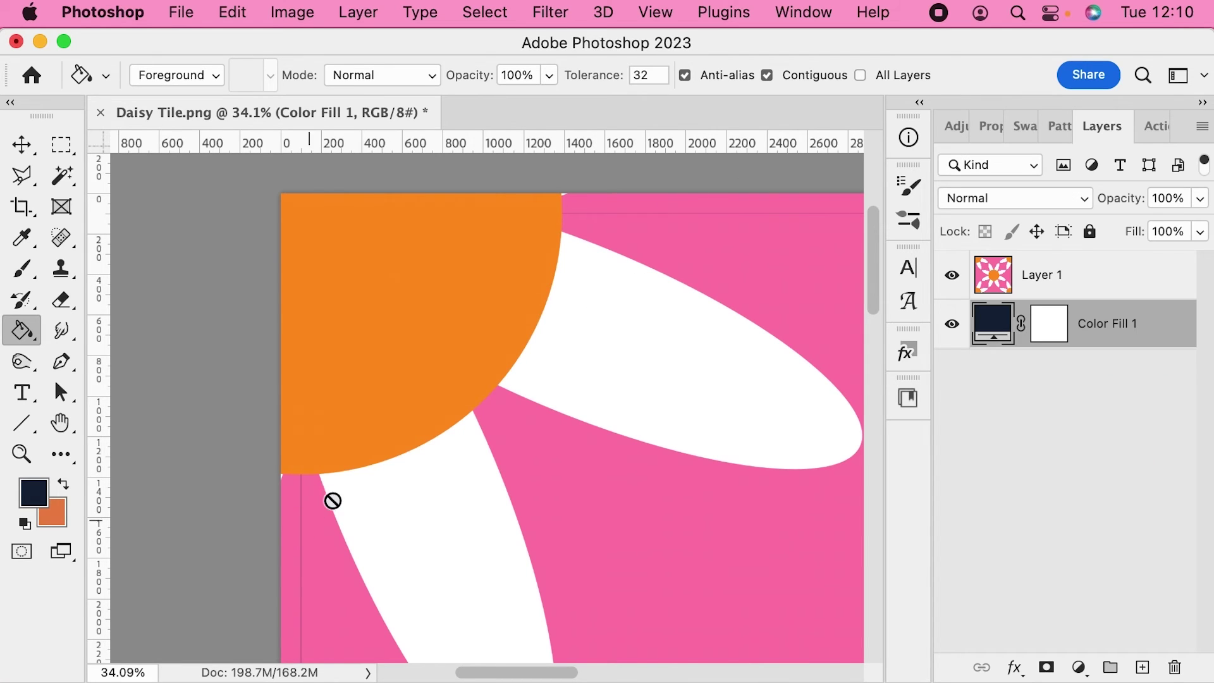
click(1044, 277)
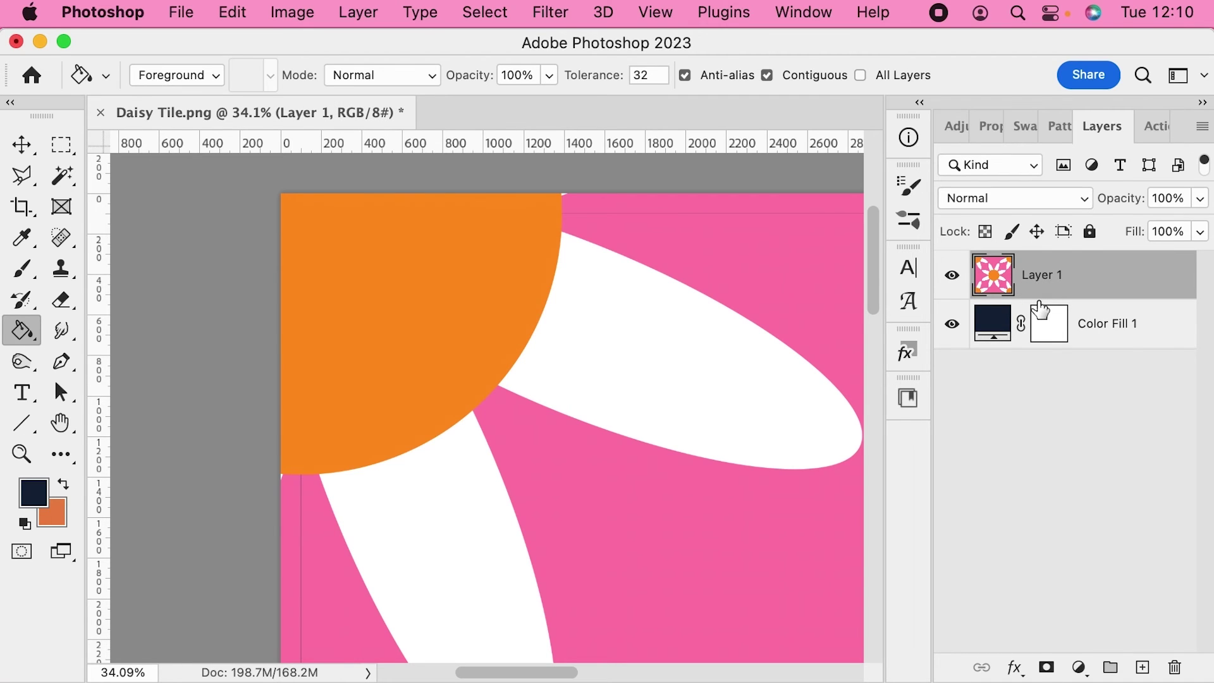
Magnify the tile edge and duplicate Layer 1 repeatedly with Cmd+J.
key(super+equal)
key(super+equal)
key(super+equal)
key(super+equal)
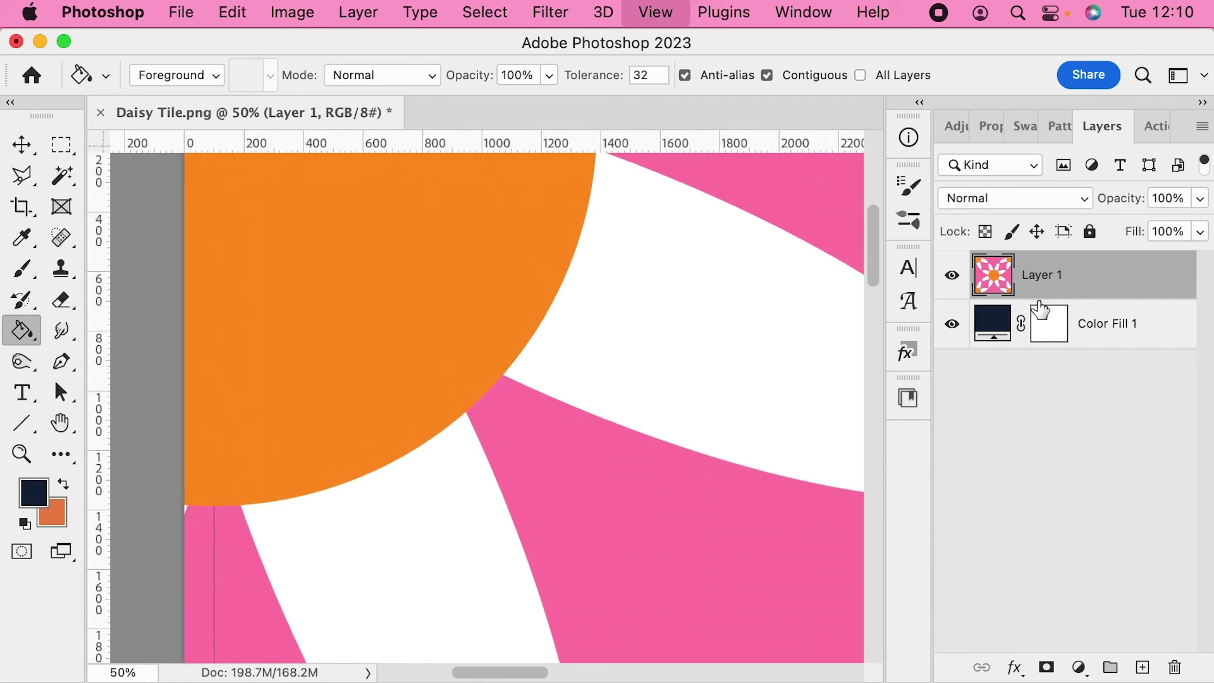
scroll(653, 396, right, 10)
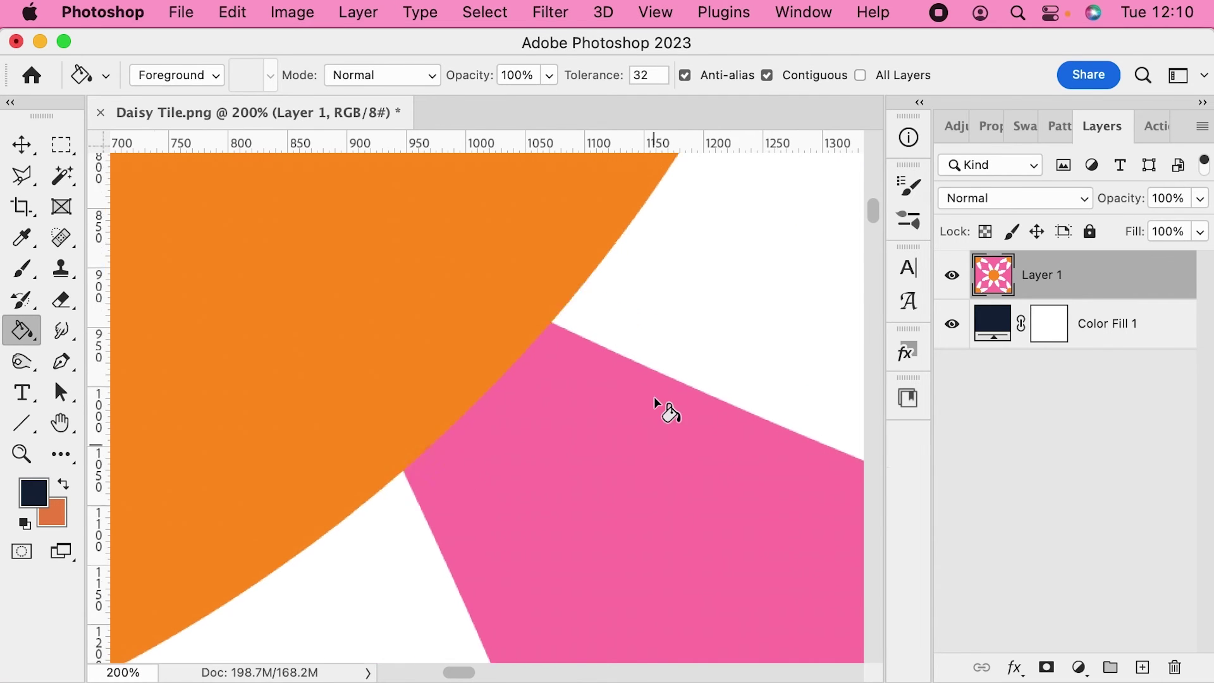
scroll(653, 396, up, 15)
scroll(653, 397, left, 1)
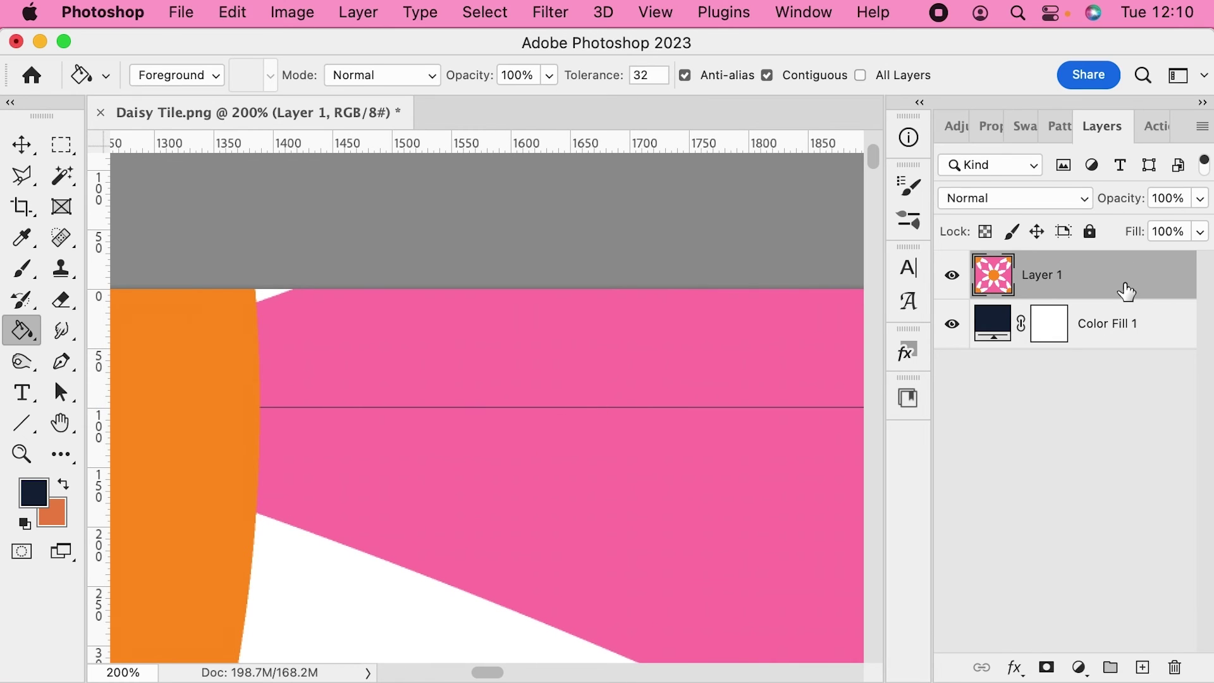
key(super+j)
key(super+j)
key(super+j)
key(super+j)
key(super+j)
key(super+j)
key(super+j)
key(super+j)
key(super+j)
key(super+j)
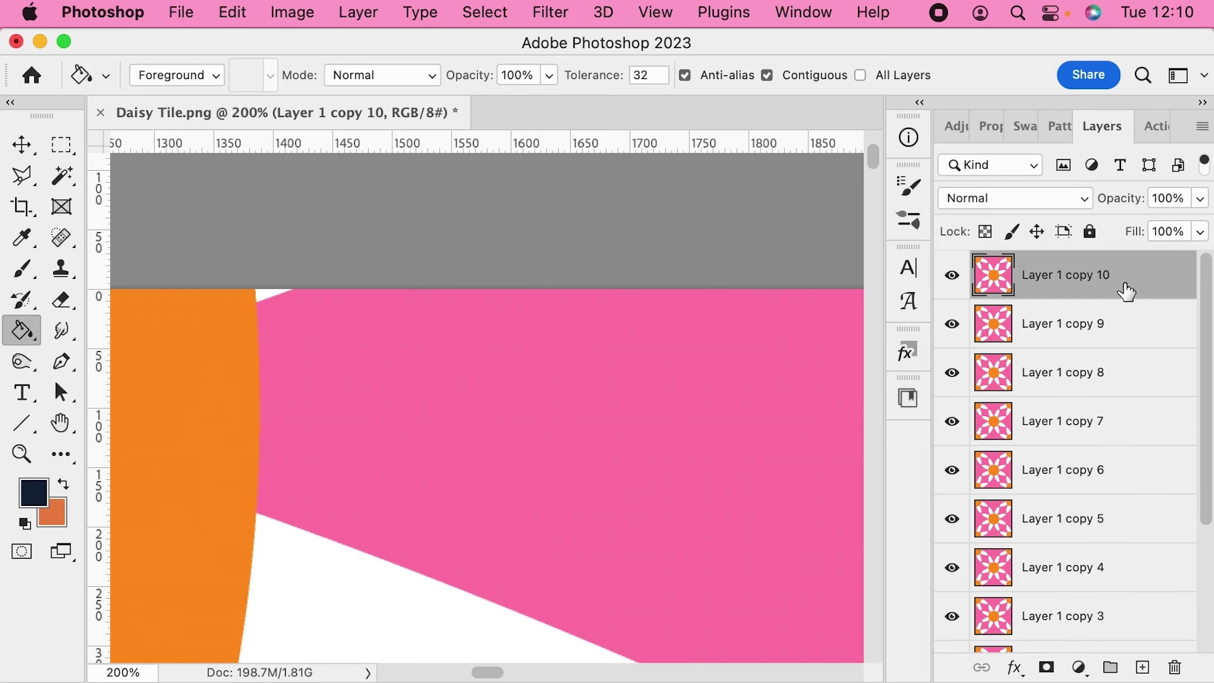
Zoom into the top edge to check the seam, then select Layer 1 through Layer 1 copy 10.
key(z)
drag(496, 357, 642, 474)
key(g)
scroll(642, 472, up, 3)
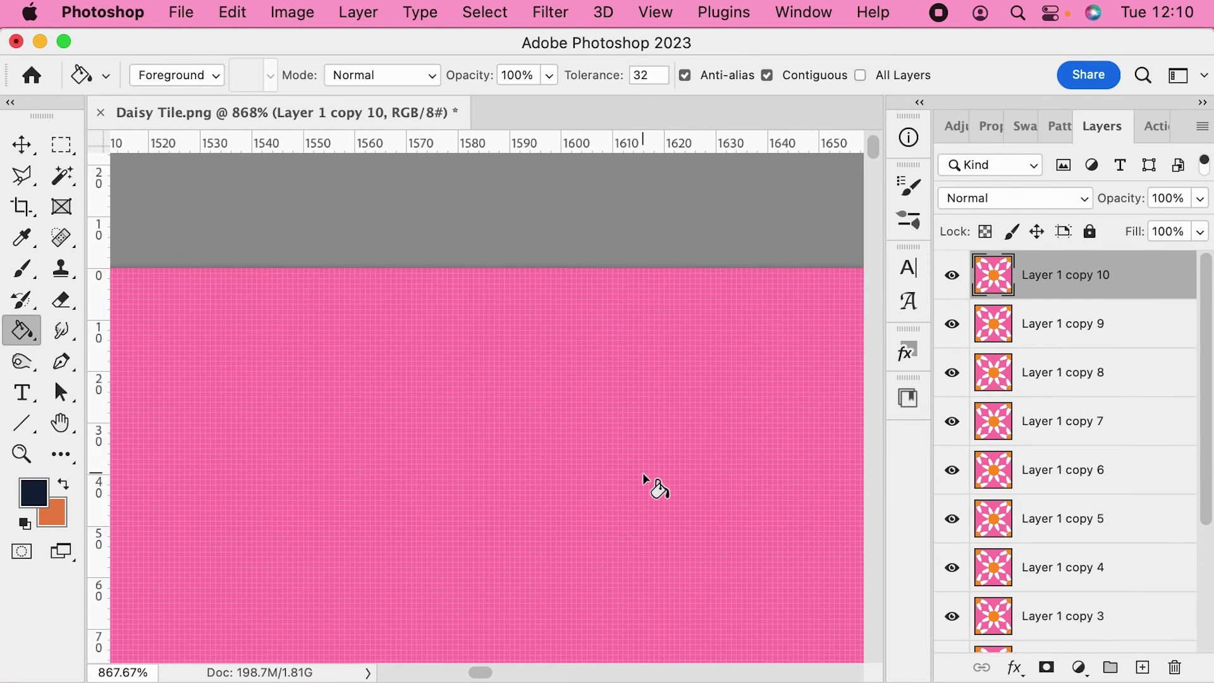
scroll(642, 473, down, 8)
scroll(642, 472, left, 1)
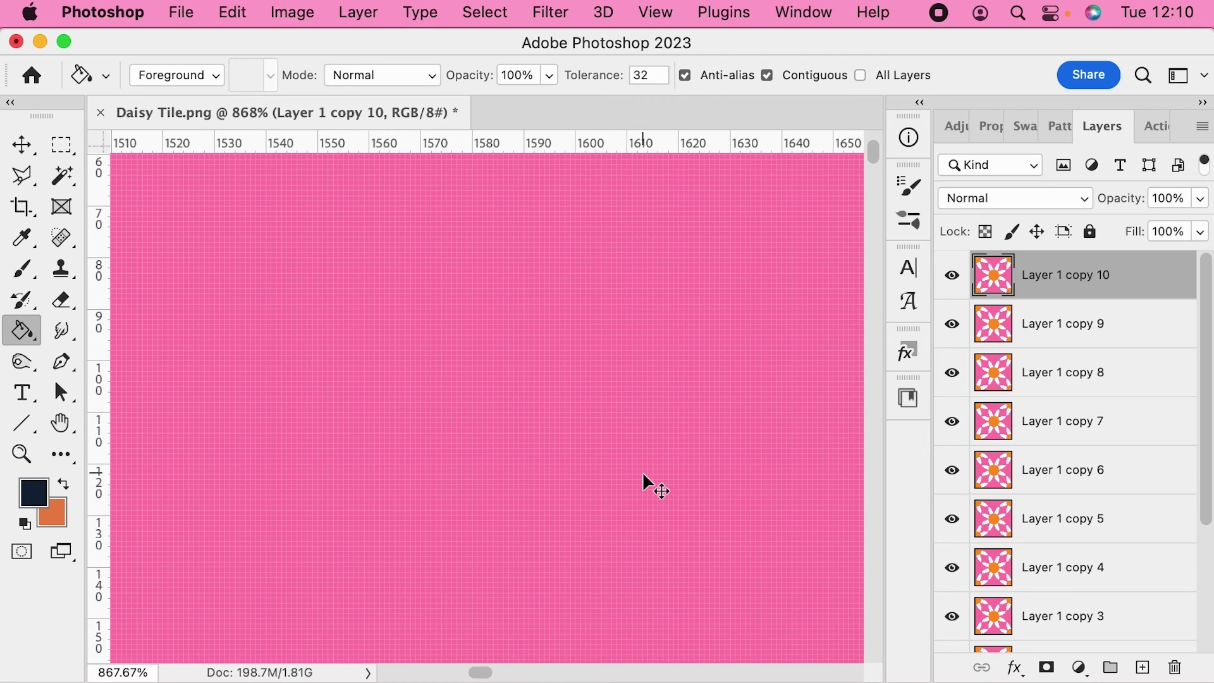
key(super+minus)
key(super+minus)
key(super+minus)
key(super+minus)
key(super+minus)
key(super+minus)
key(super+minus)
key(super+minus)
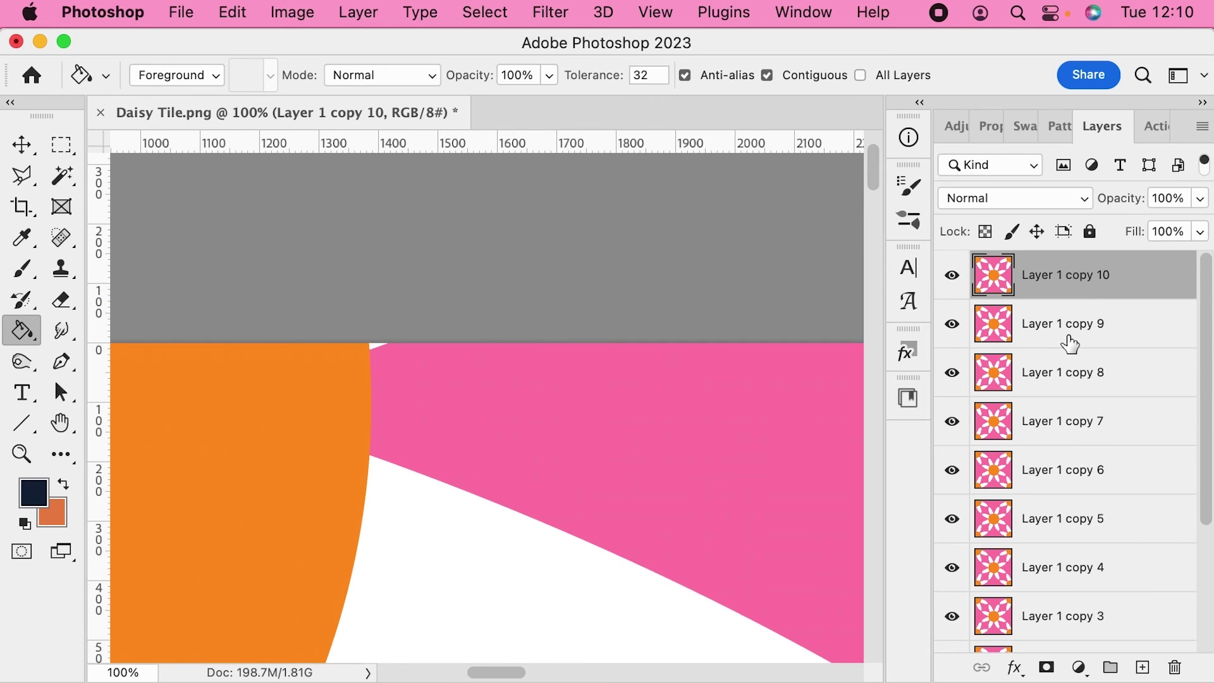
scroll(1070, 345, down, 5)
shift+click(1053, 590)
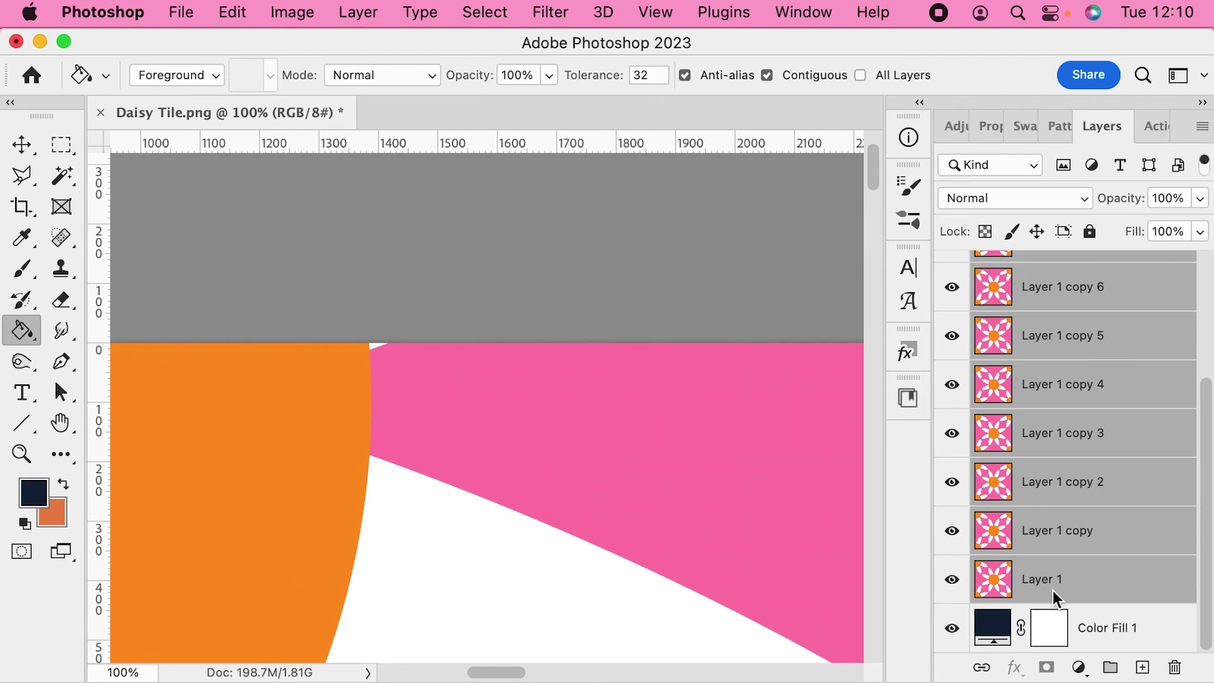
Merge the stacked tile layers into Layer 1 copy 10 and fit the tile on screen.
key(super+e)
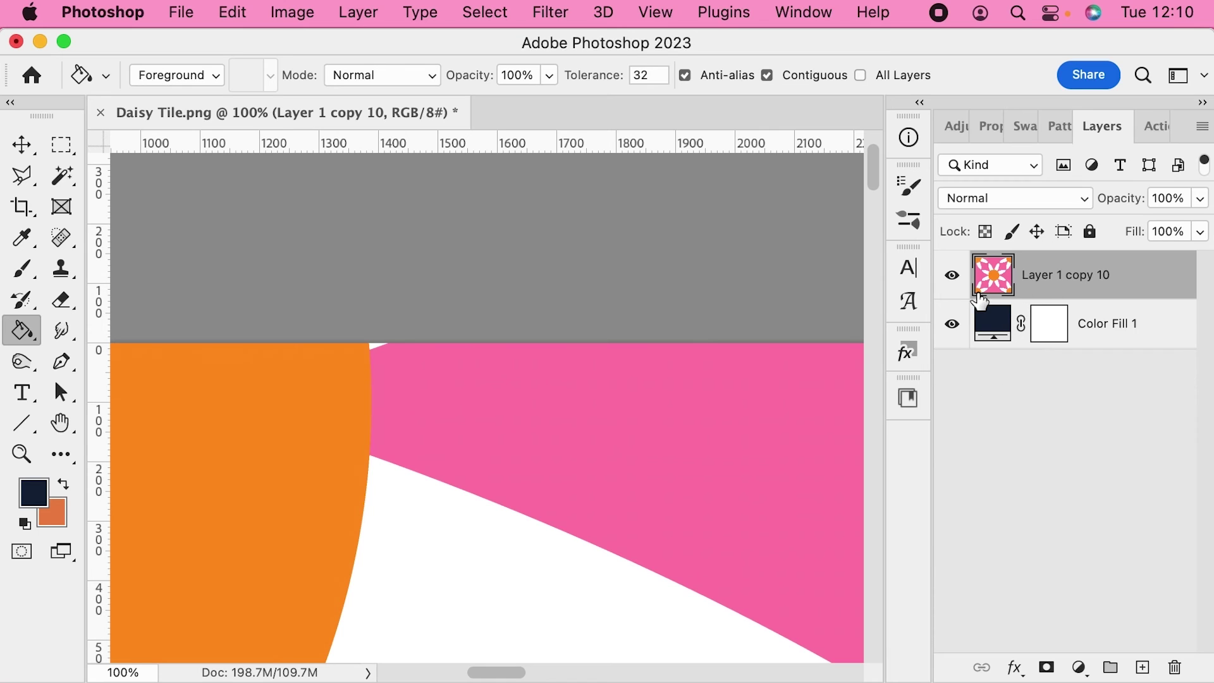
click(999, 328)
key(super+minus)
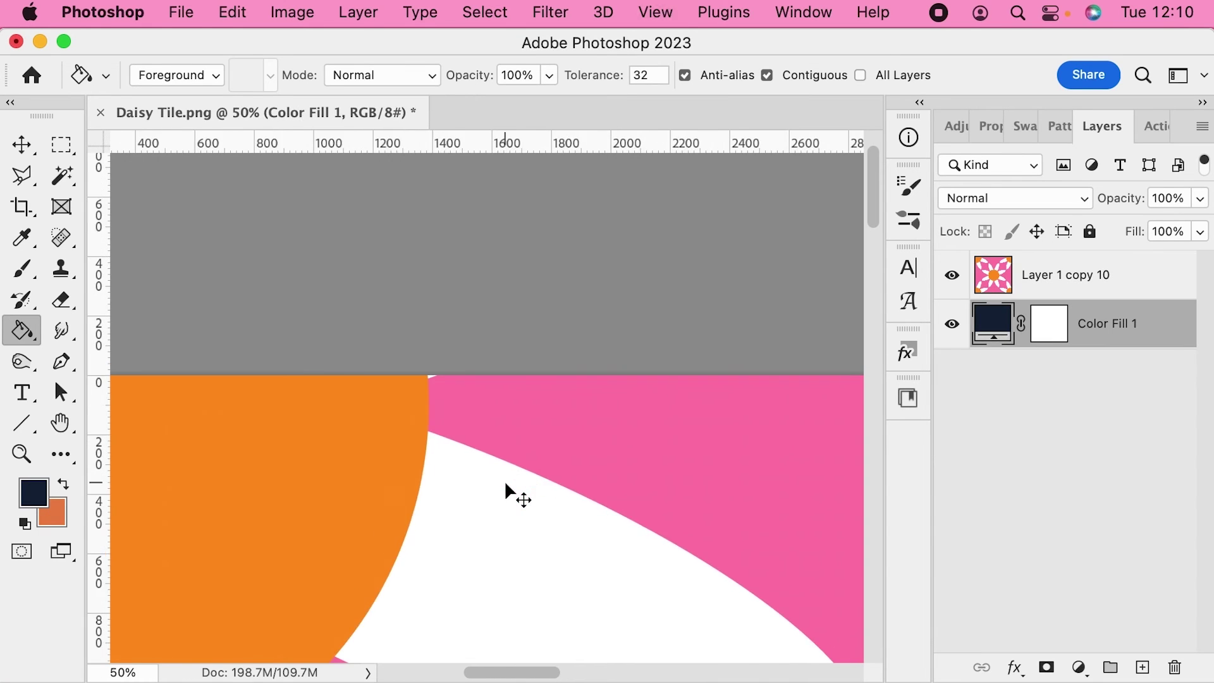
key(super+minus)
key(super+minus)
key(super+0)
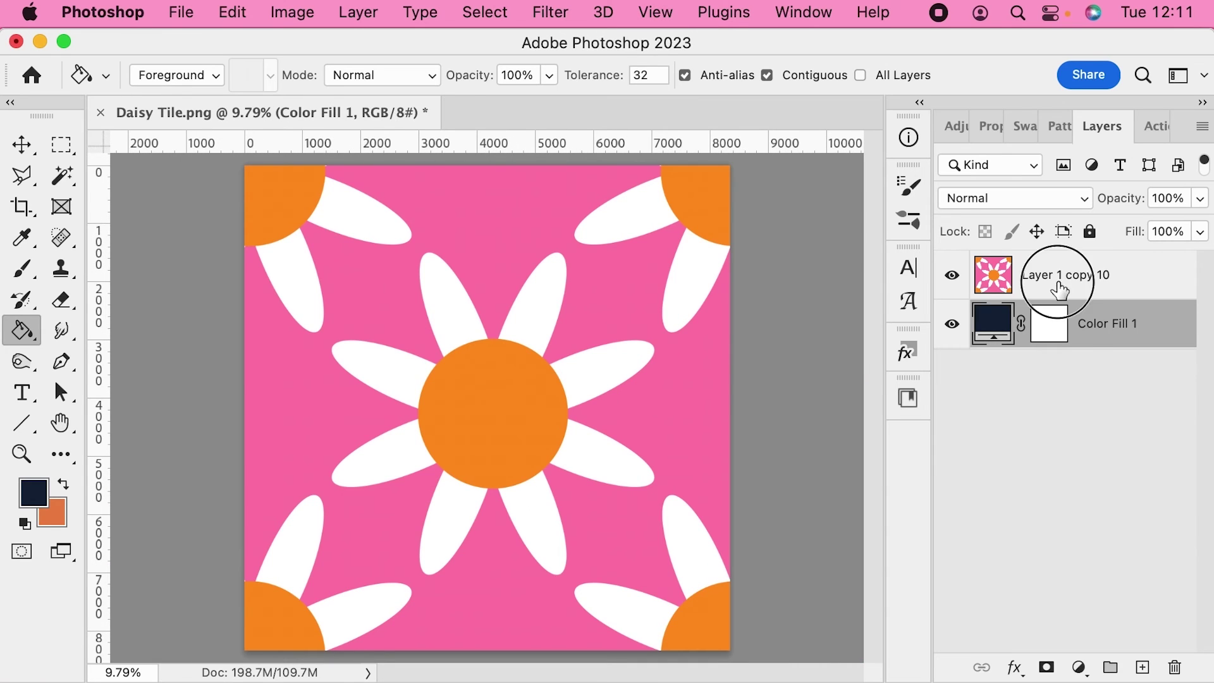
click(1059, 287)
Offset the merged tile by -100 horizontal and -100 vertical with Wrap Around.
key(super+alt+f)
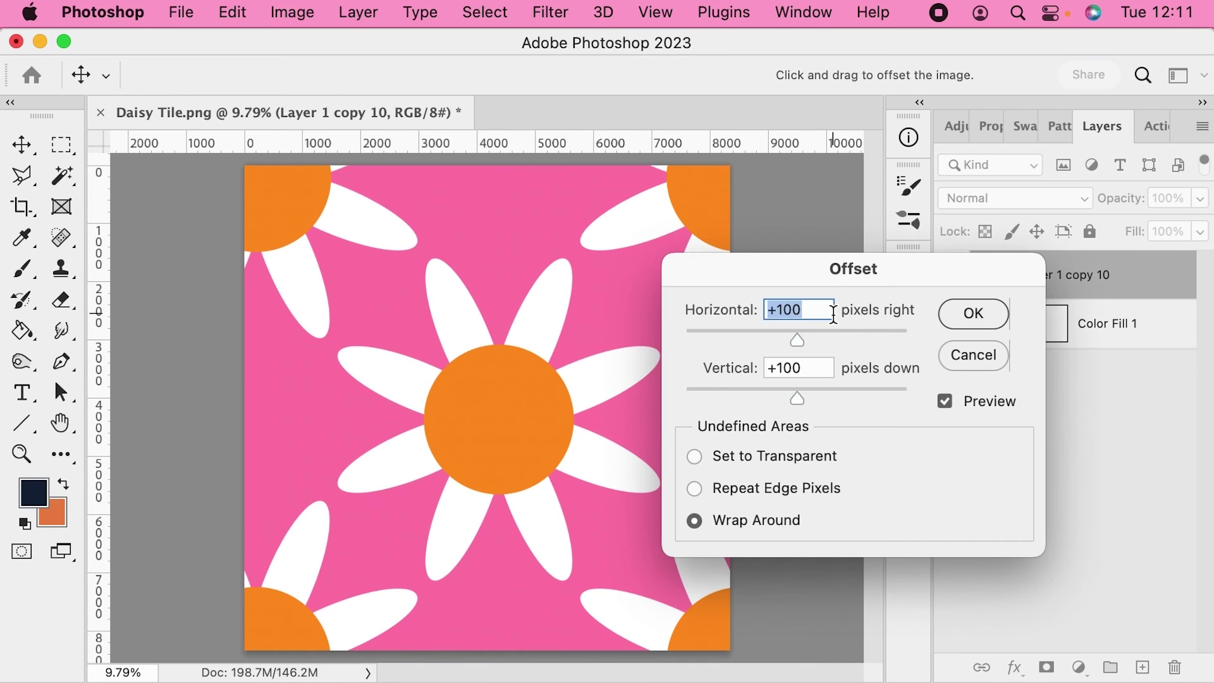
click(776, 311)
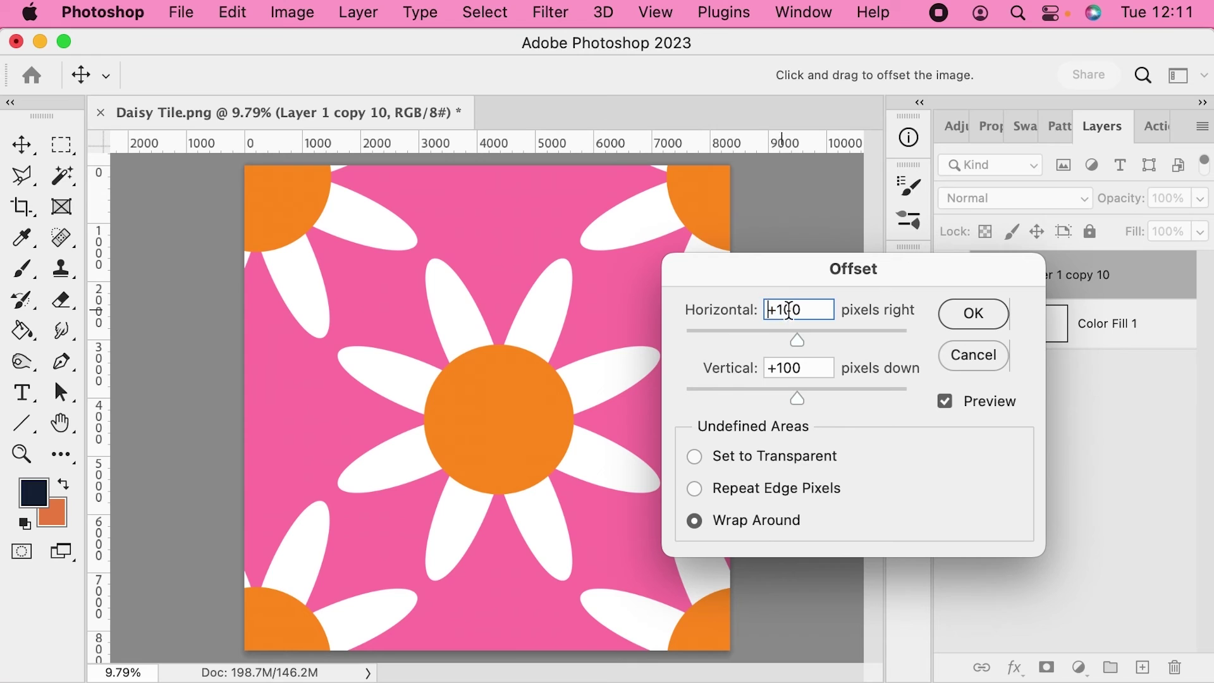
double_click(776, 316)
click(775, 316)
key(BackSpace)
text(-)
double_click(780, 371)
click(780, 370)
key(BackSpace)
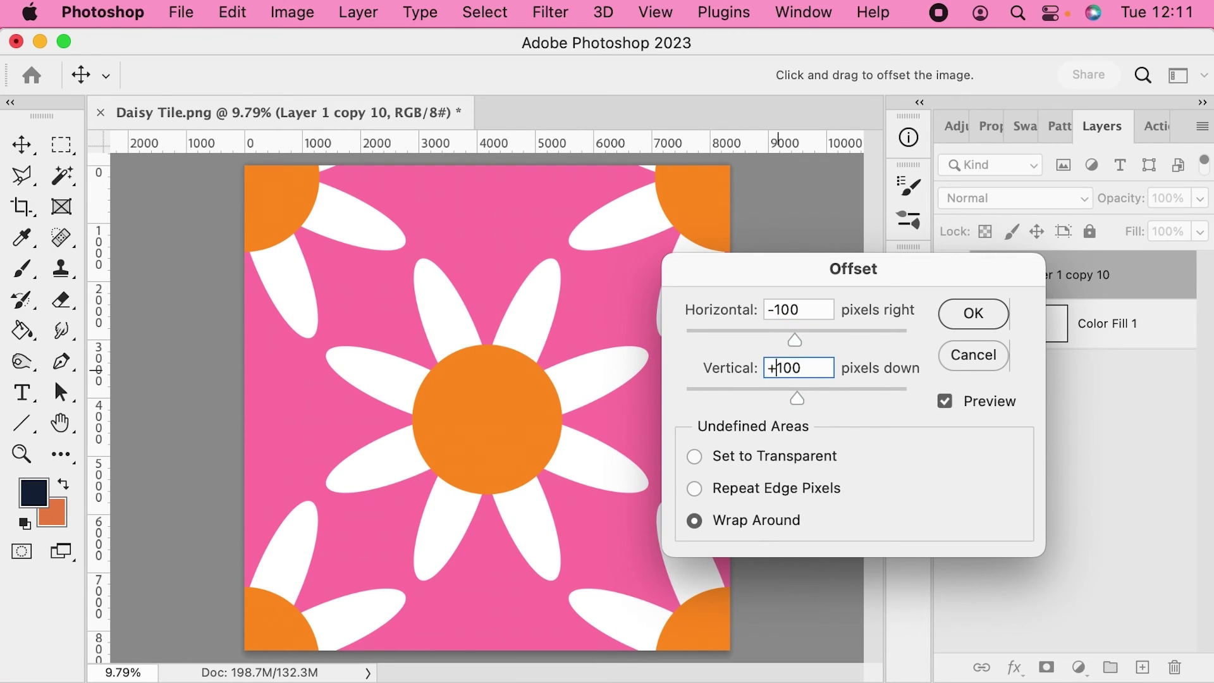
text(-)
key(Return)
key(g)
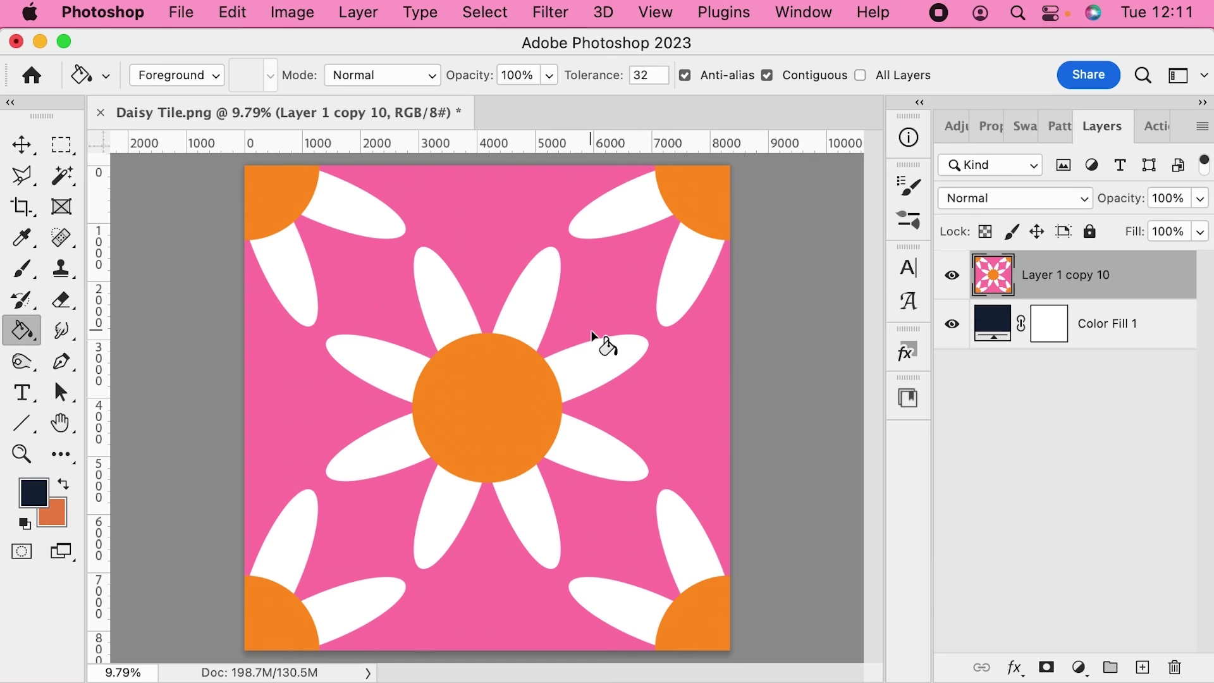
Delete the Color Fill 1 layer and save Daisy Tile.png.
click(1040, 325)
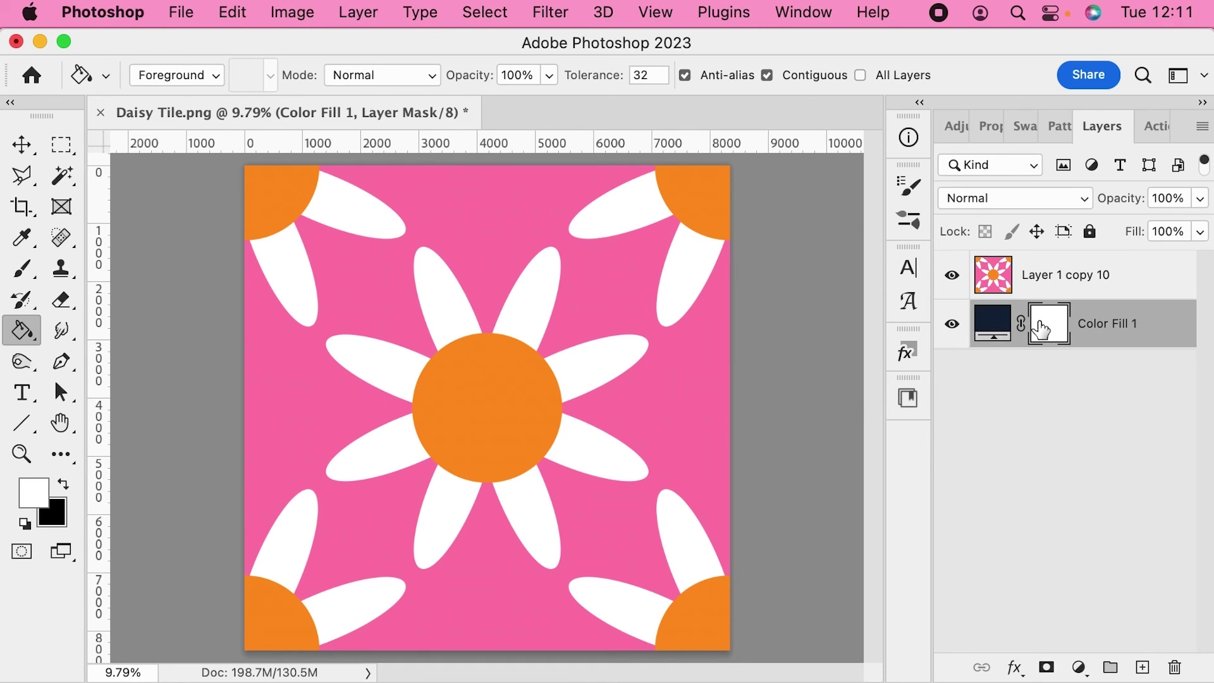
key(BackSpace)
key(BackSpace)
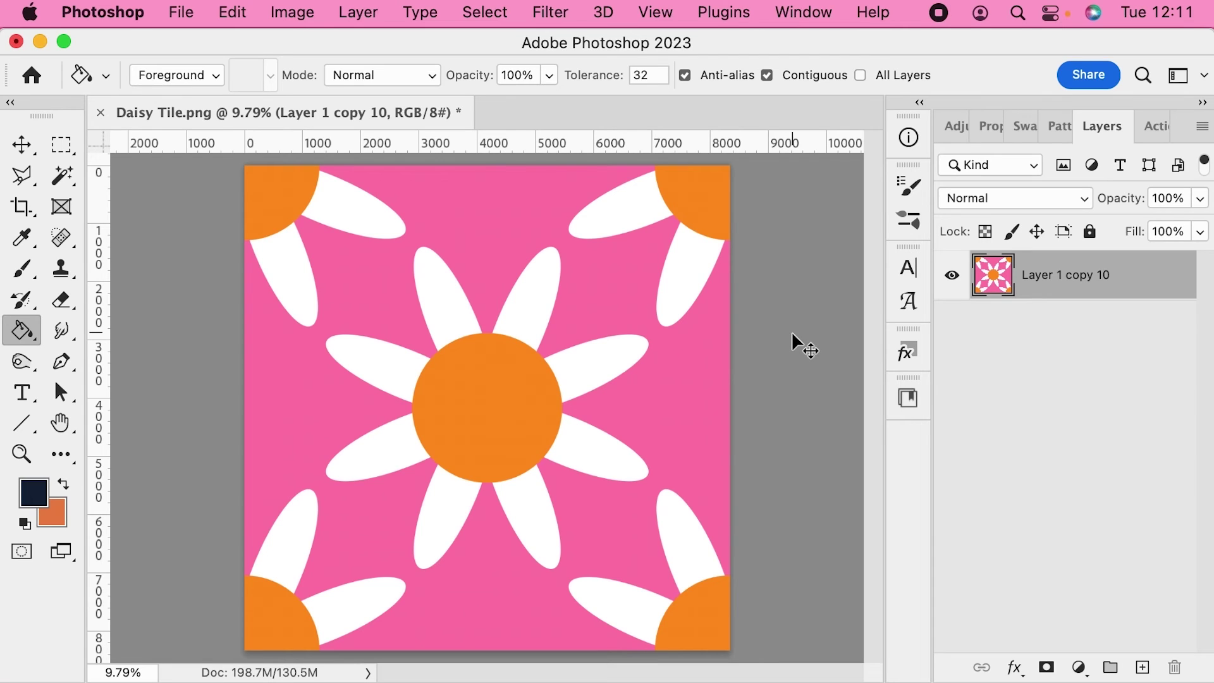
key(super+s)
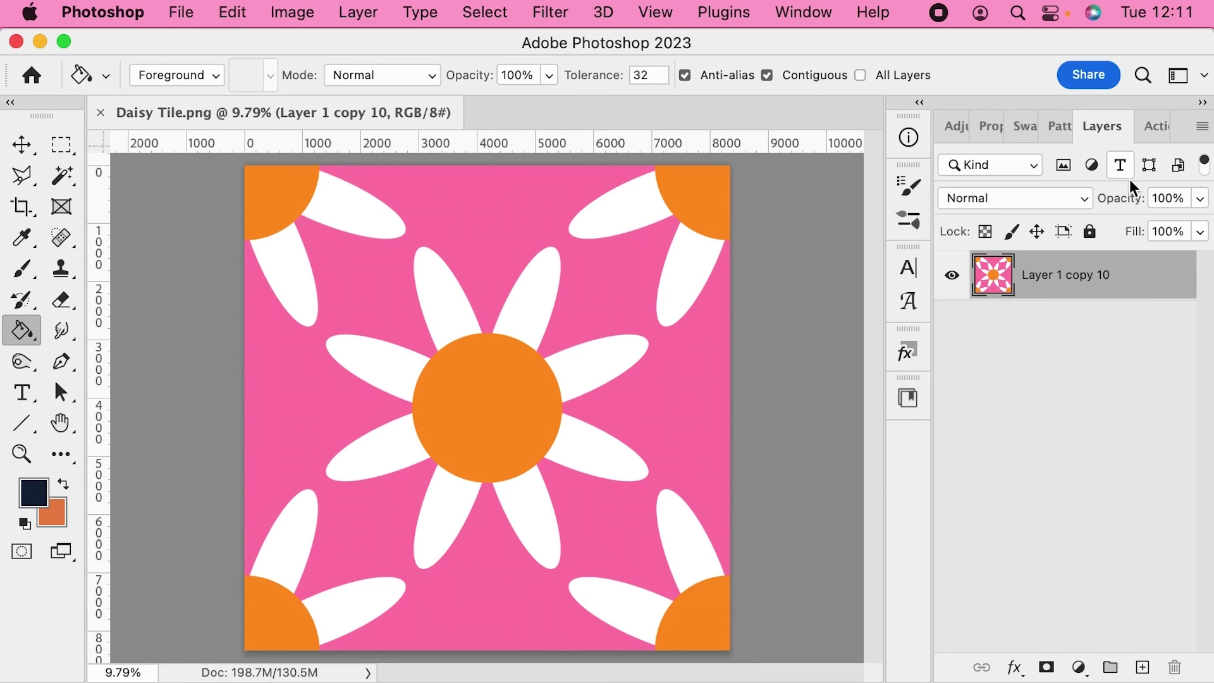
Save the tile as a new pattern named Daisy Tile.png.
click(1059, 129)
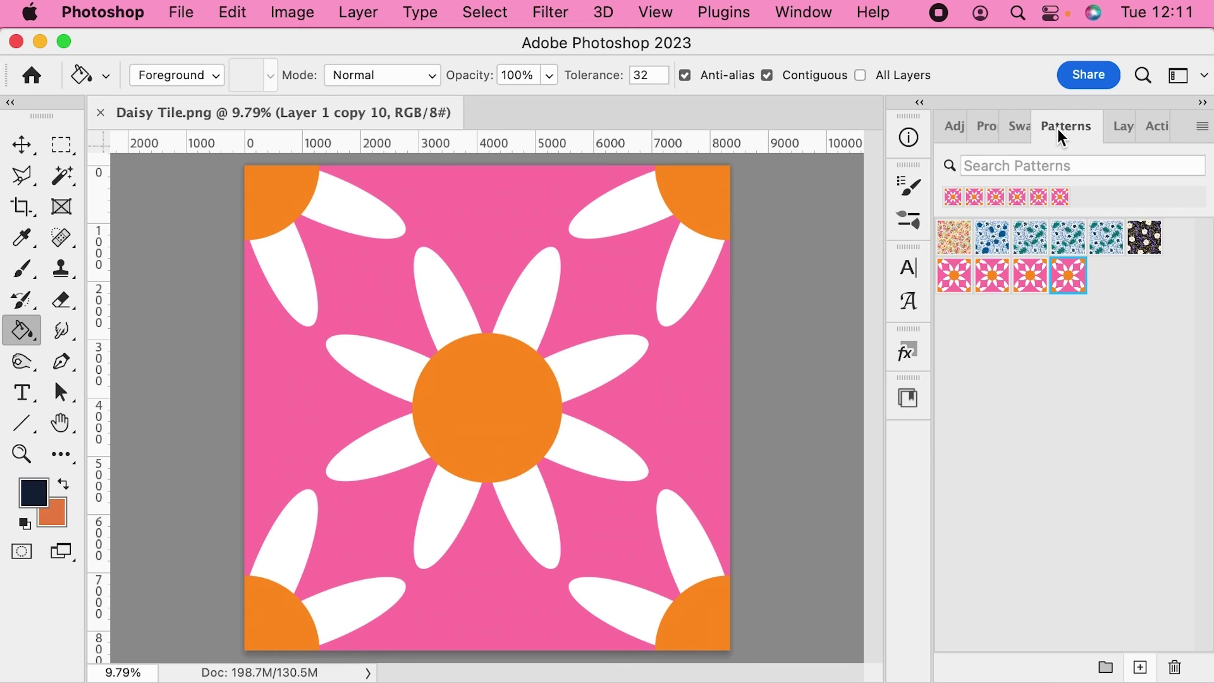
click(1141, 667)
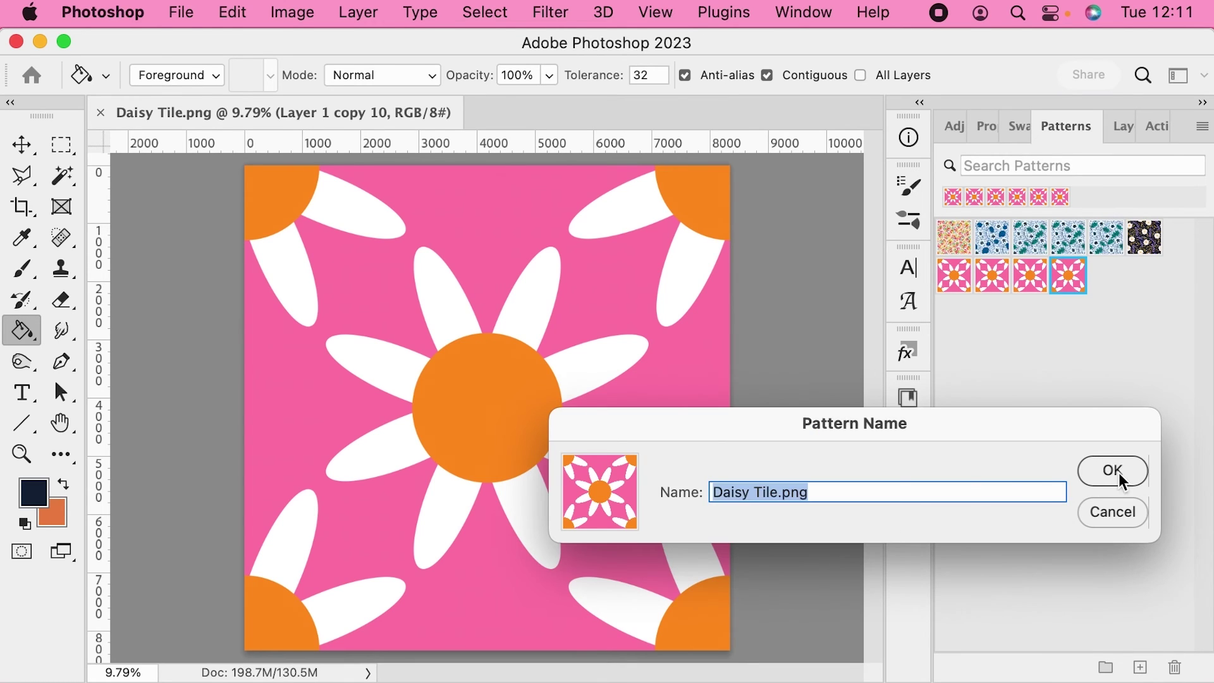
click(1120, 474)
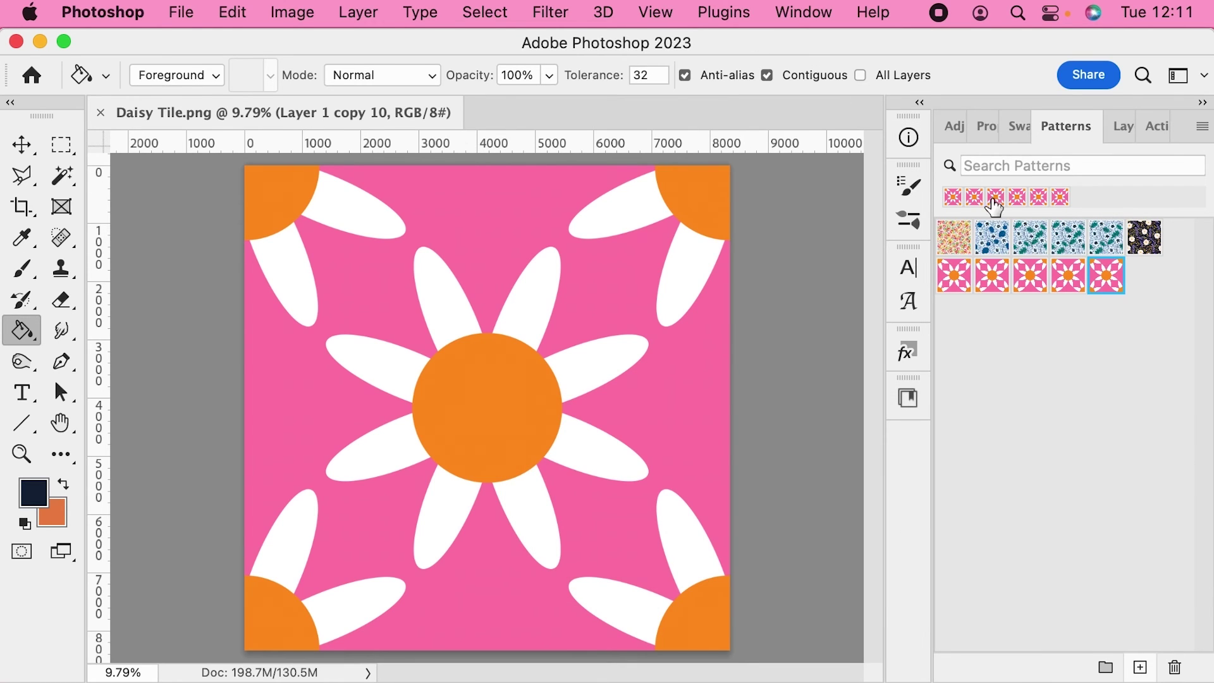
Add a layer, hide Layer 1 copy 10, and create a daisy Pattern Fill 1 layer.
click(1122, 128)
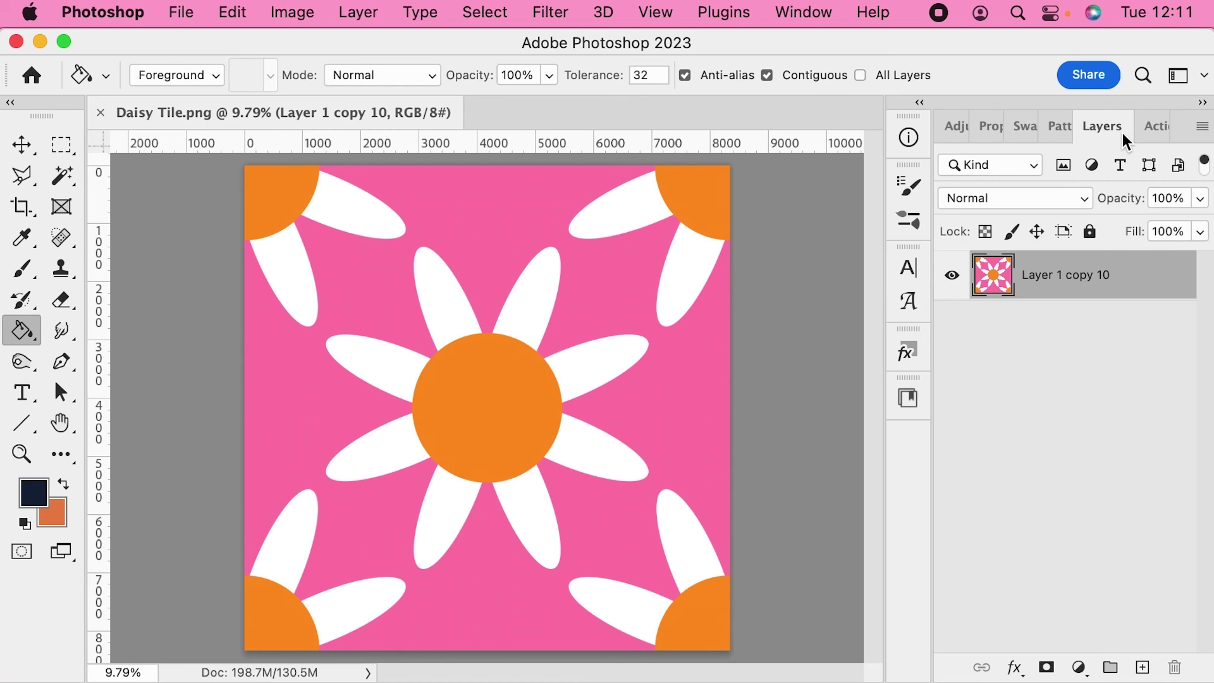
click(1142, 667)
click(952, 324)
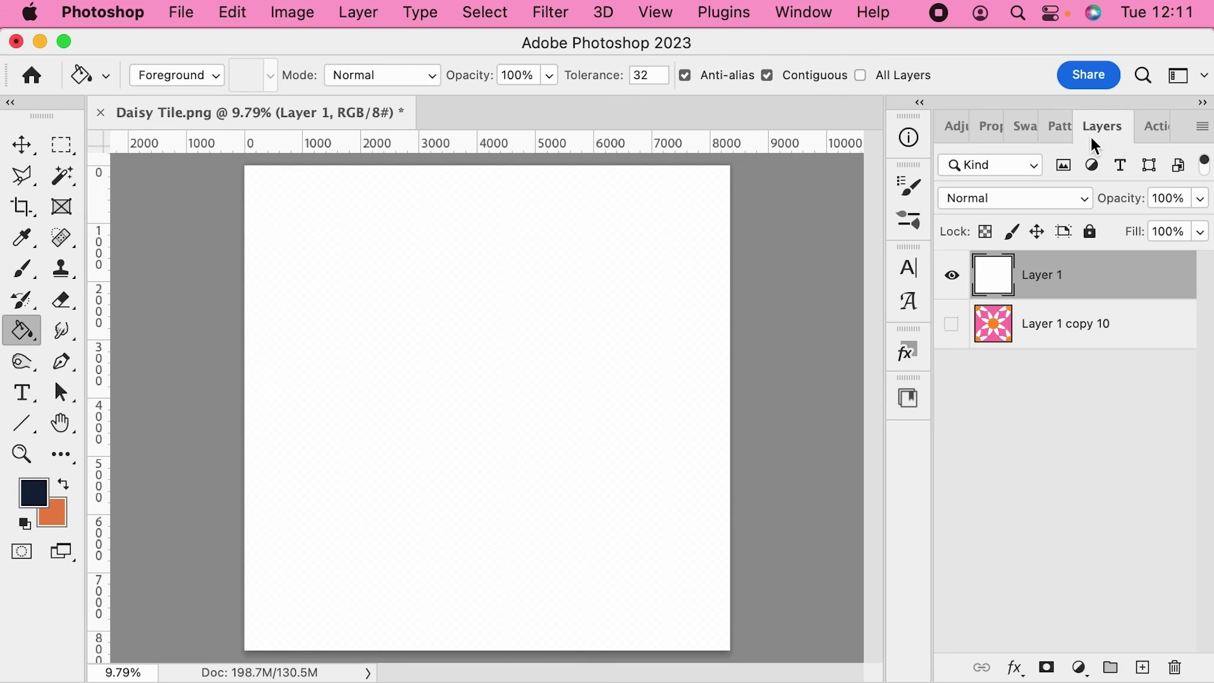
click(1062, 128)
double_click(954, 285)
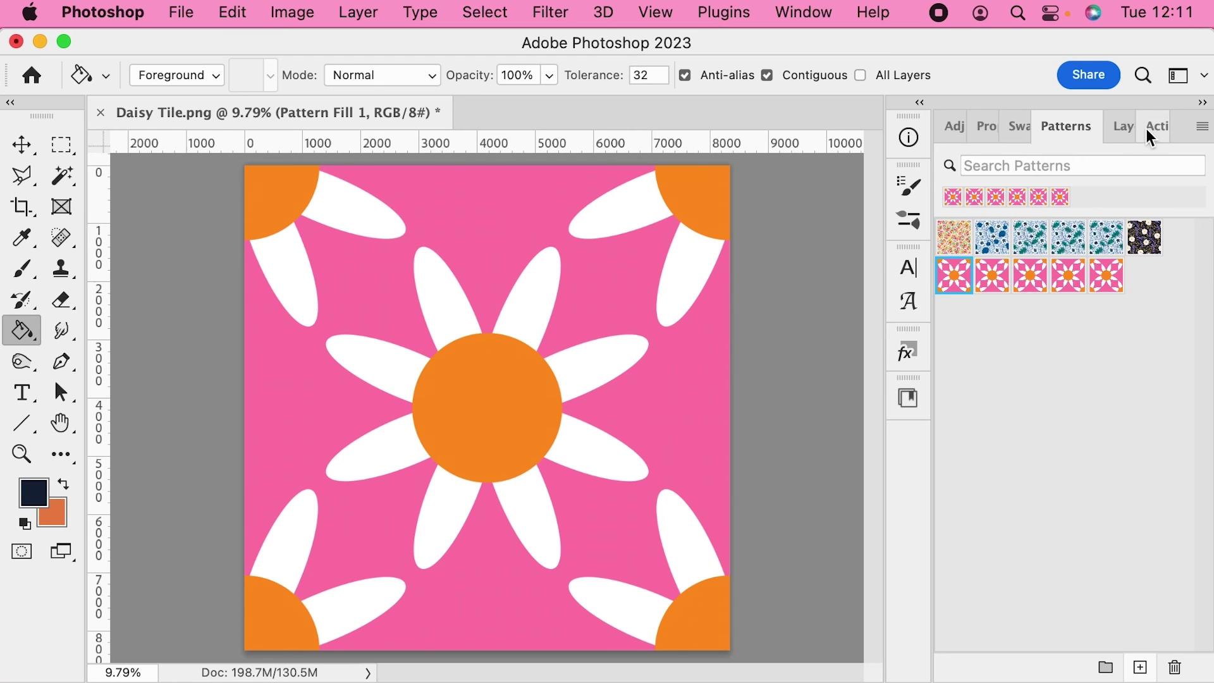
click(1122, 127)
Set the Pattern Fill 1 scale to 90%.
double_click(1006, 273)
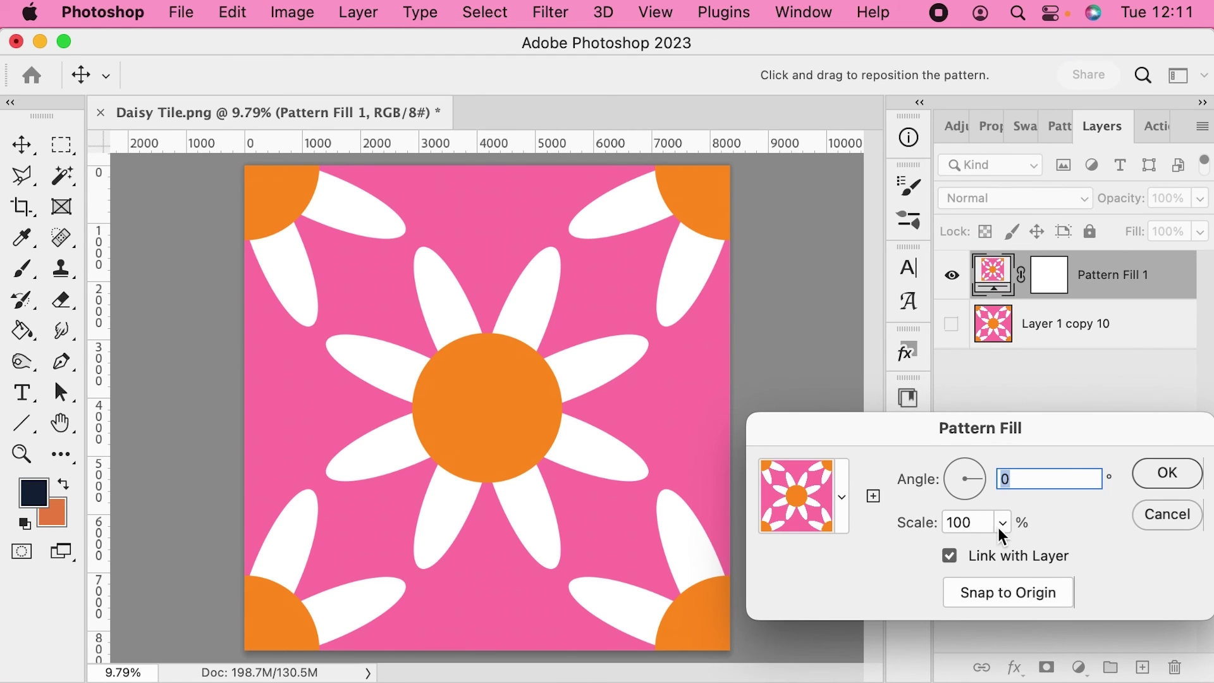
click(964, 522)
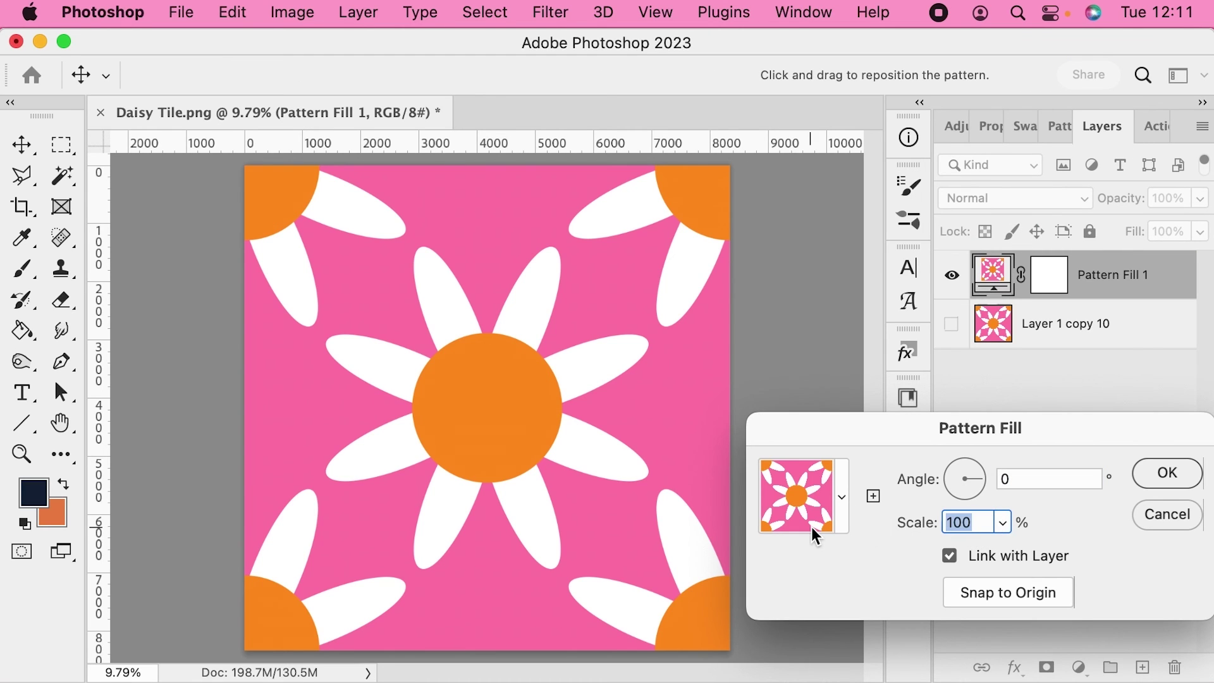
text(90)
key(Return)
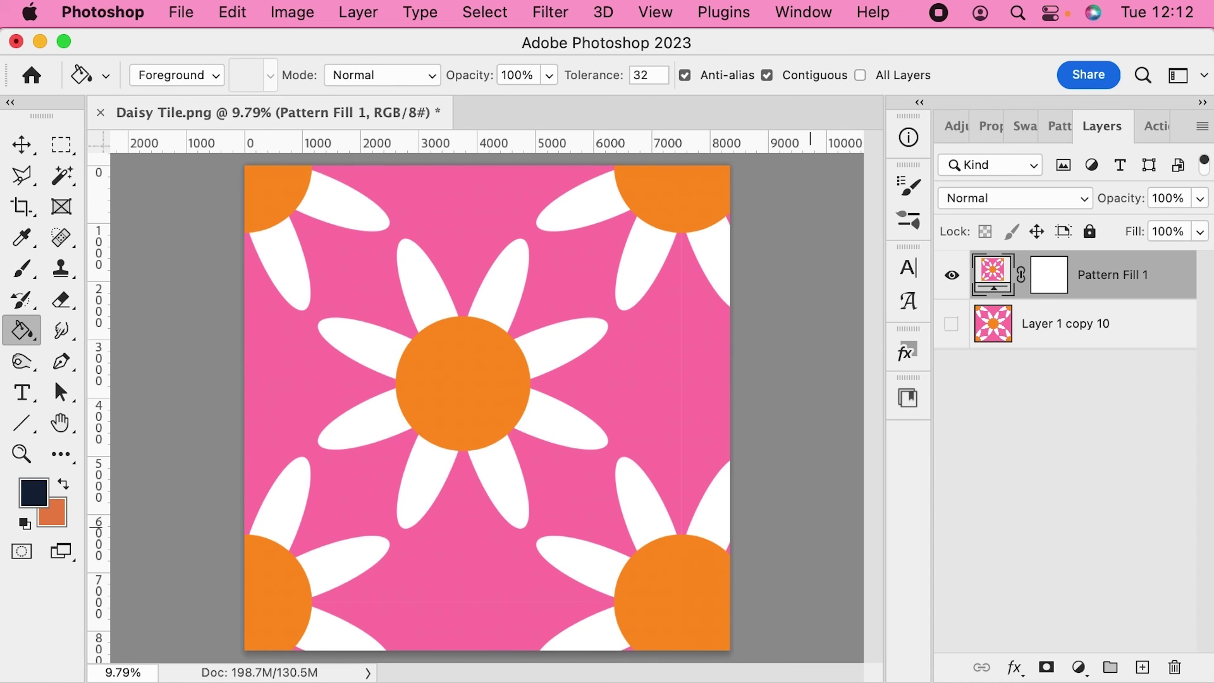
Zoom in and switch Pattern Fill 1 to the newest daisy pattern swatch.
key(super+plus)
key(super+plus)
key(super+plus)
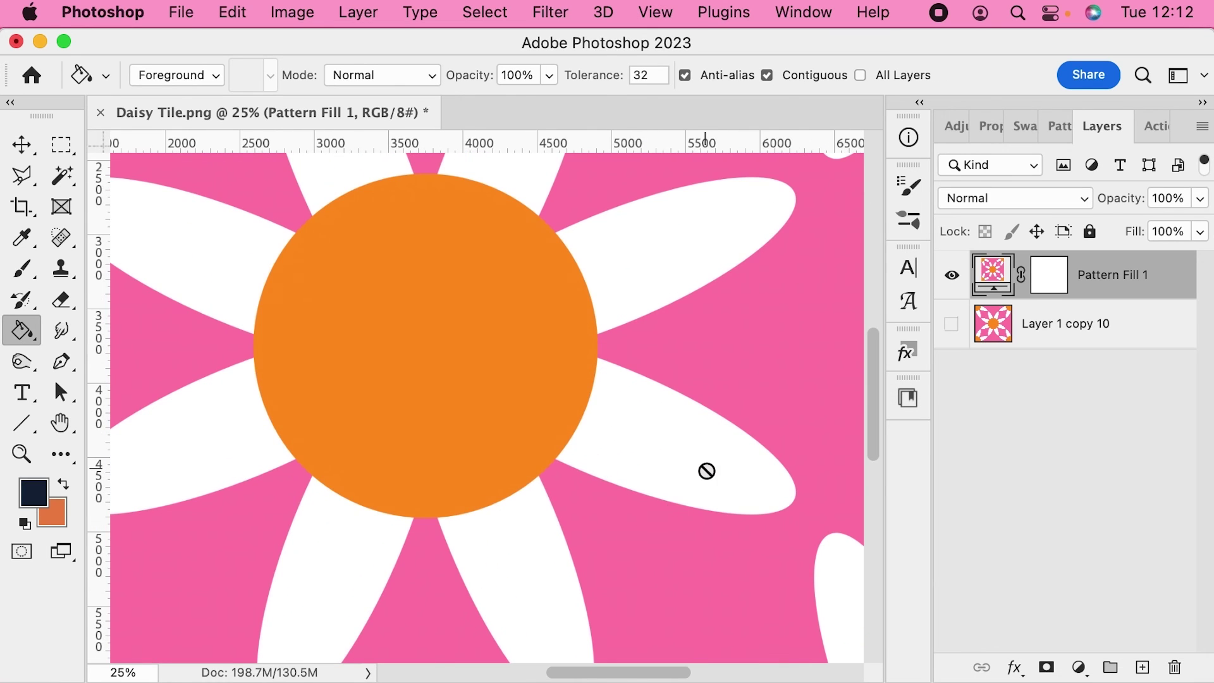
scroll(706, 470, right, 7)
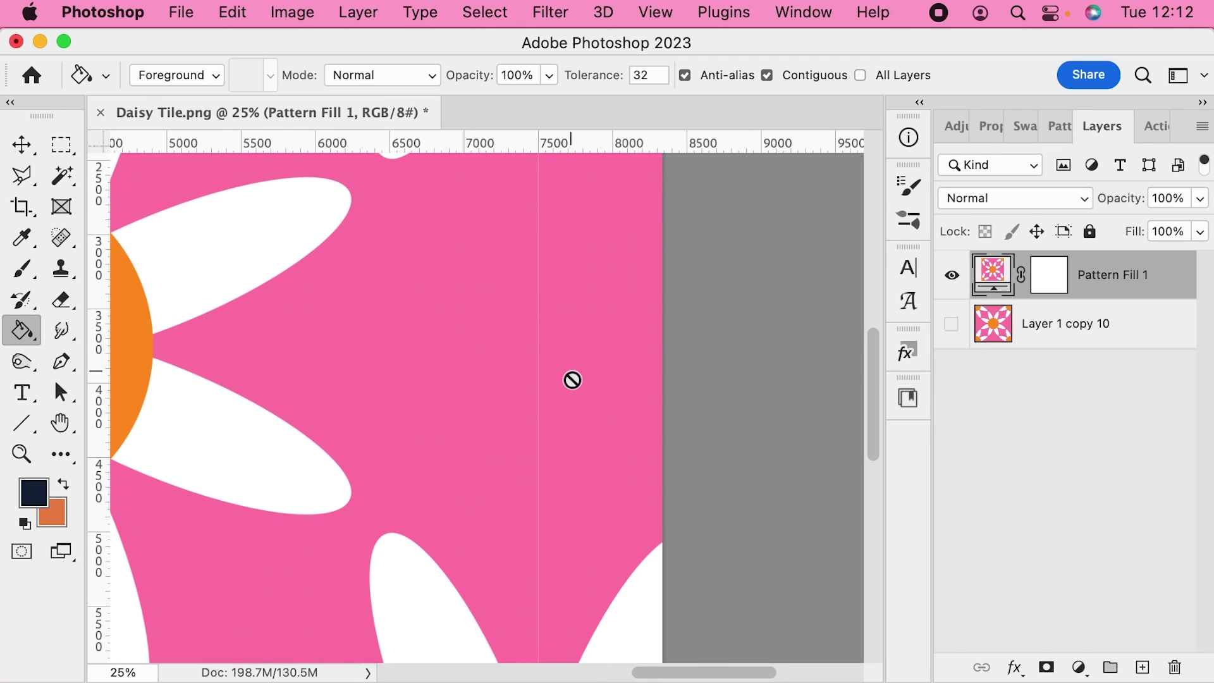
click(1154, 127)
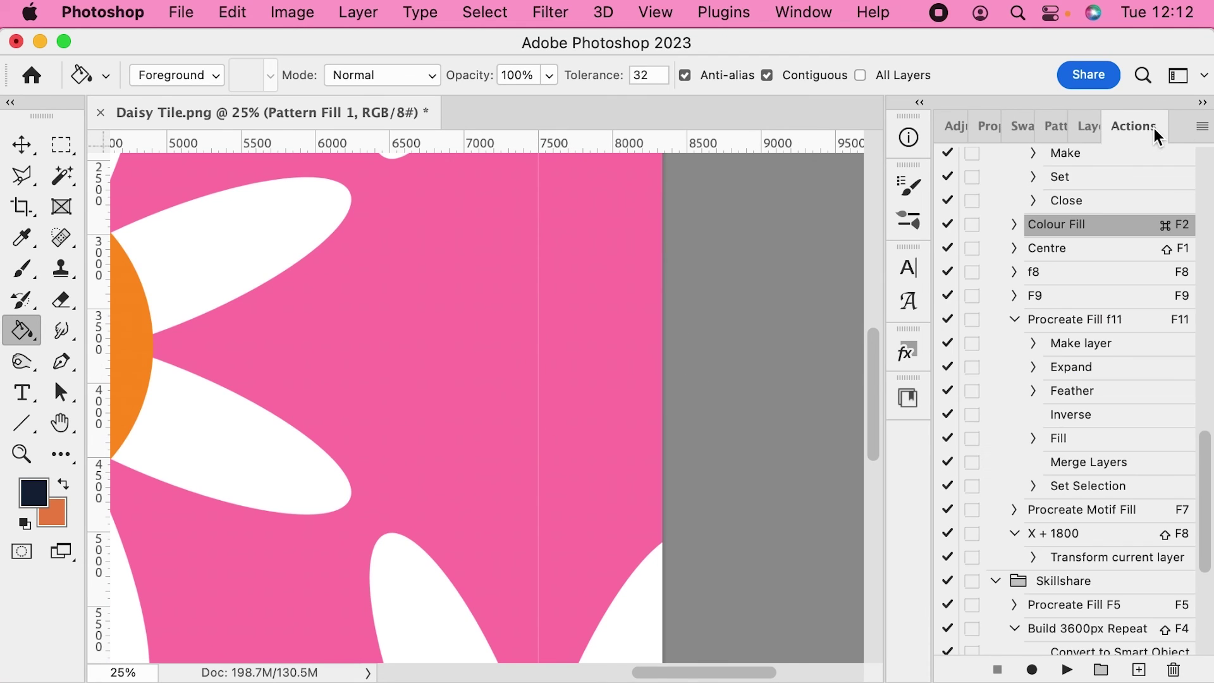
click(1081, 129)
click(1059, 129)
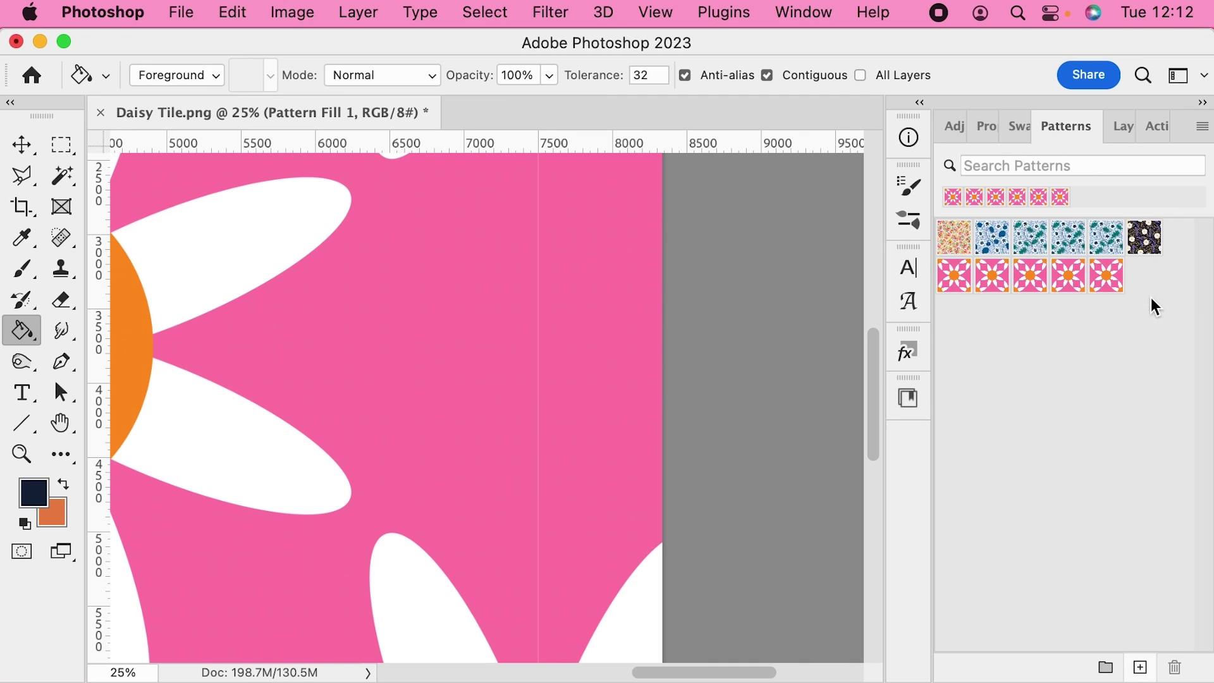
click(1116, 283)
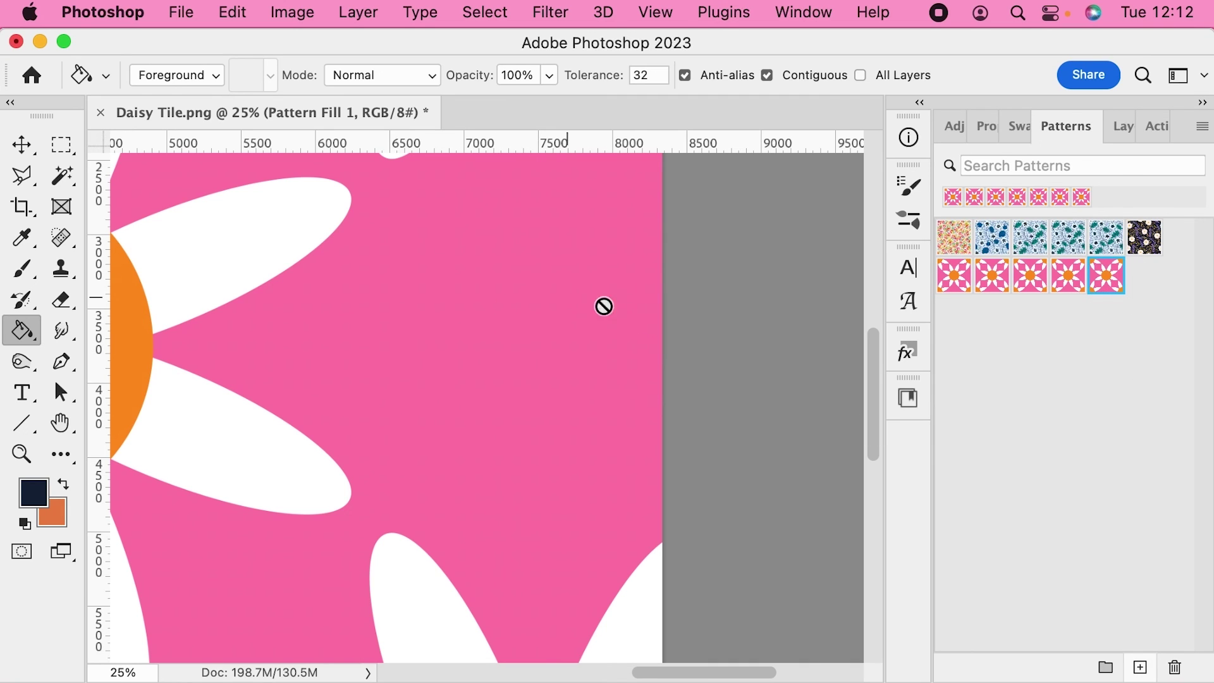